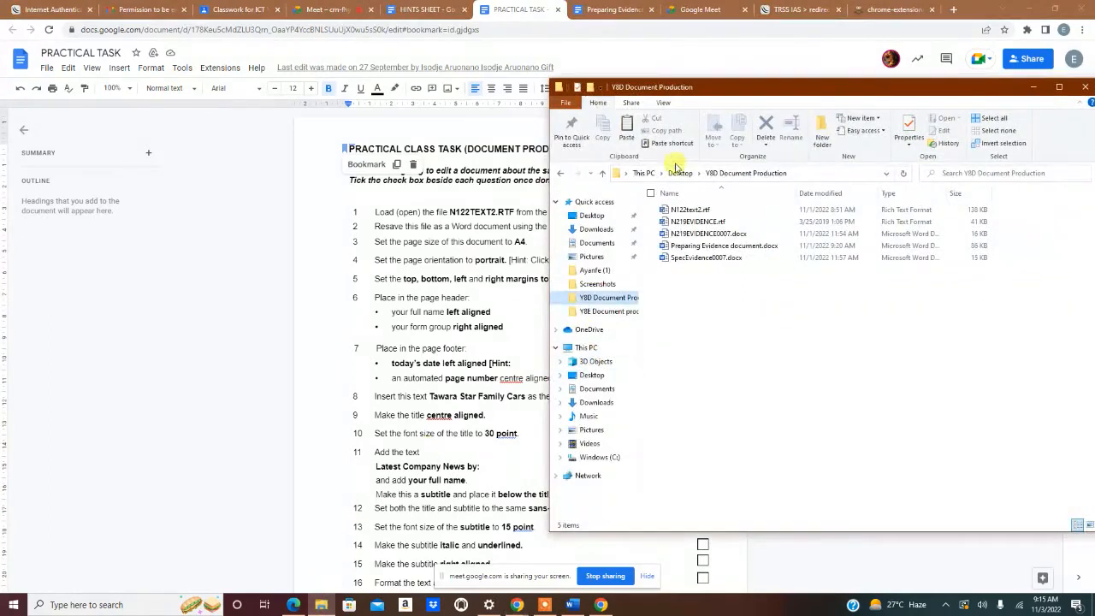
- Open N122text2.rtf in Word to show the Tawara Star Family Cars text
double_click(684, 210)
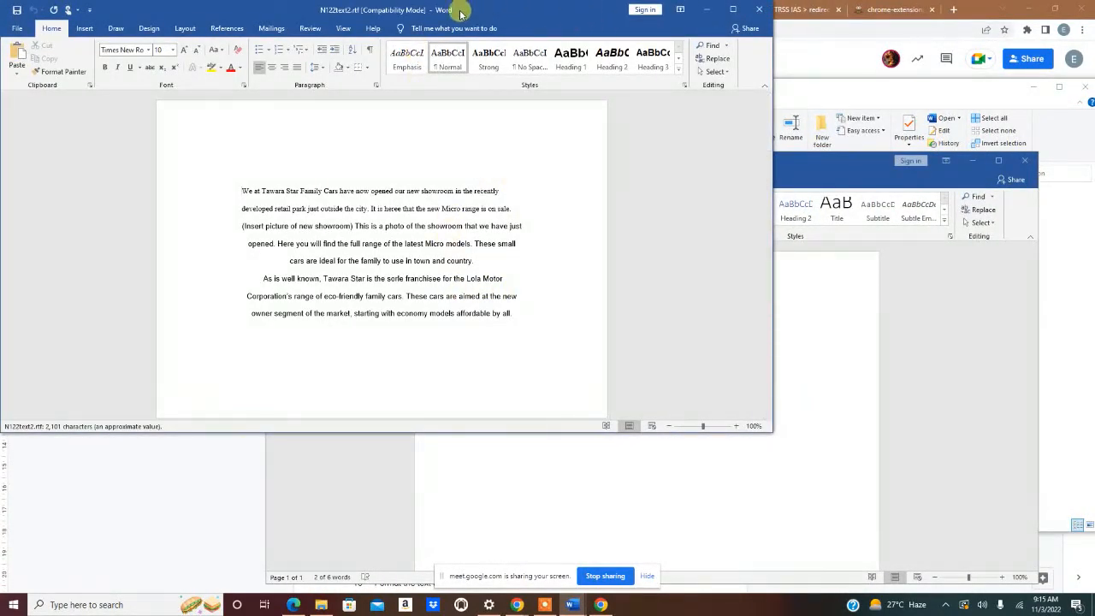
- Snap Word to the right half and the Google Docs PRACTICAL TASK sheet to the left
left_click_drag(462, 12, 1094, 18)
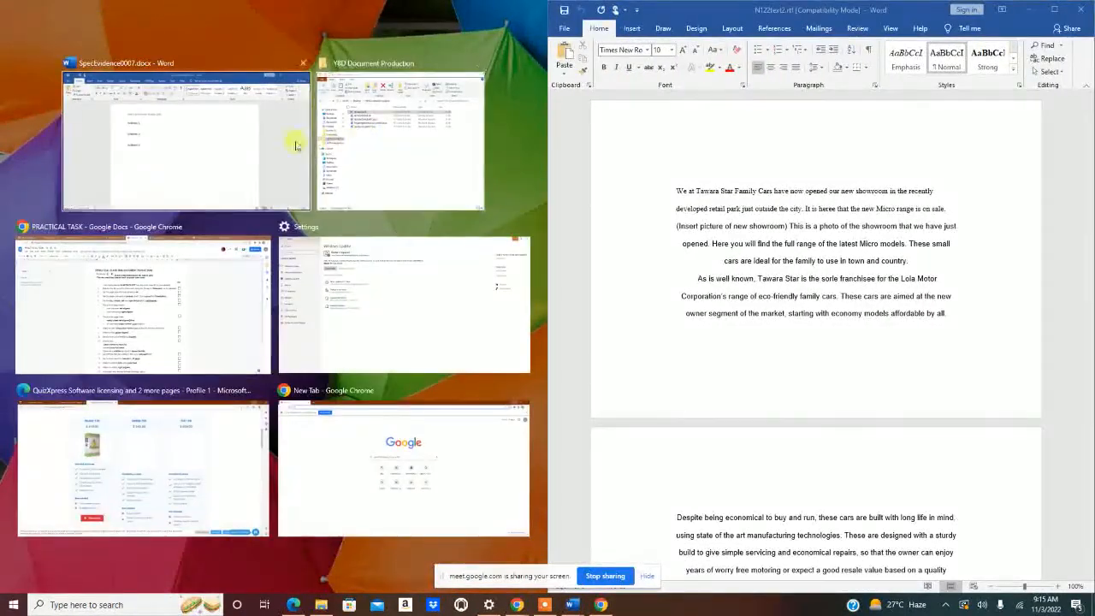
left_click(167, 291)
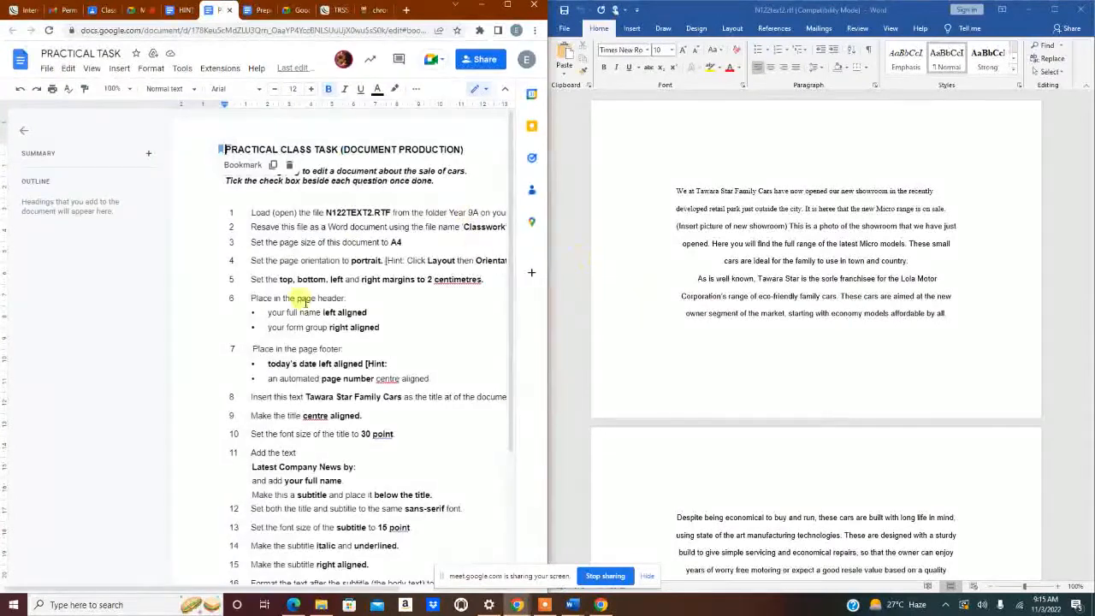
left_click_drag(335, 589, 454, 598)
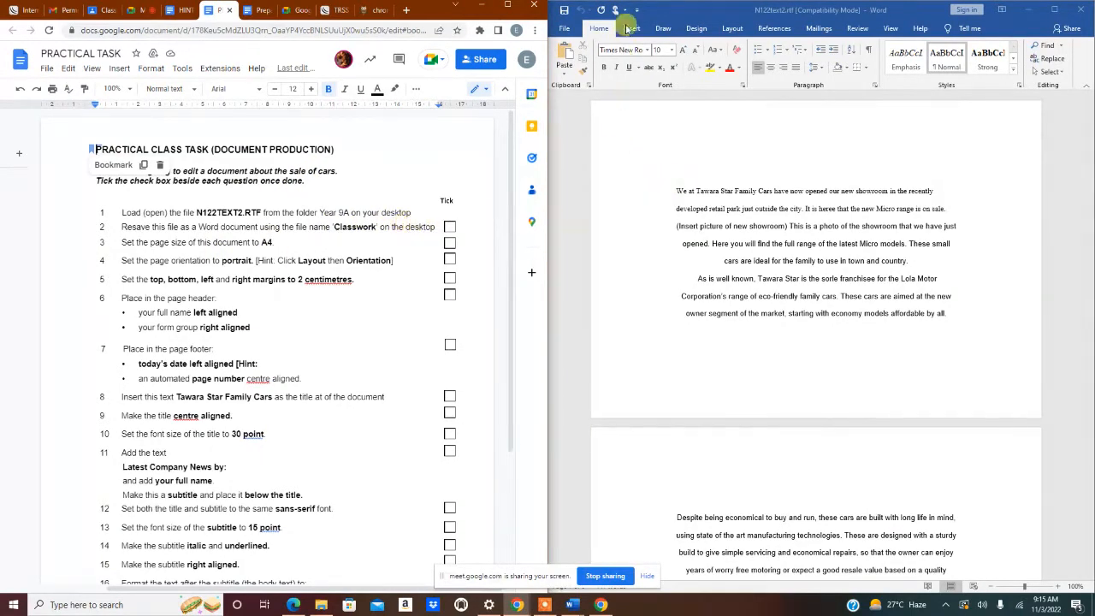
- Save a copy named Classwork as Word Document (*.docx) in Y8D Document Production
left_click(567, 32)
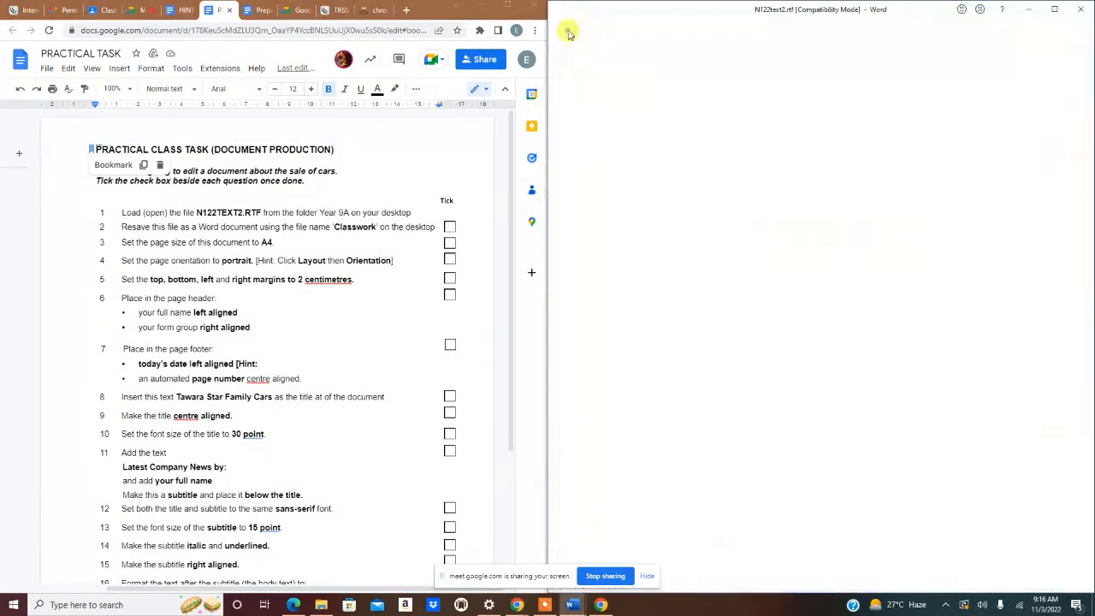
left_click(582, 185)
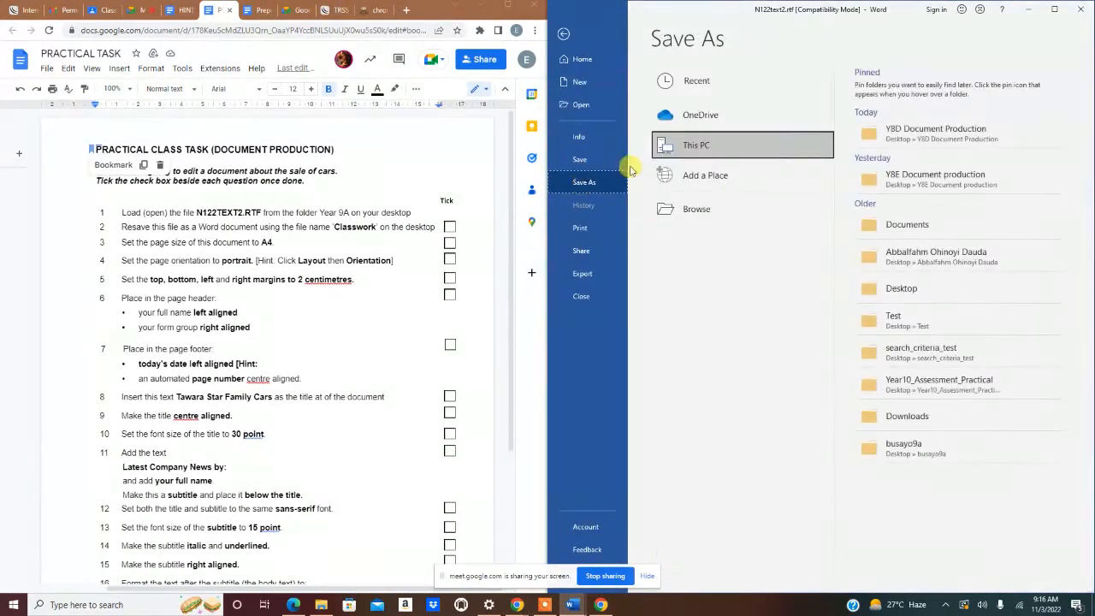
left_click(924, 135)
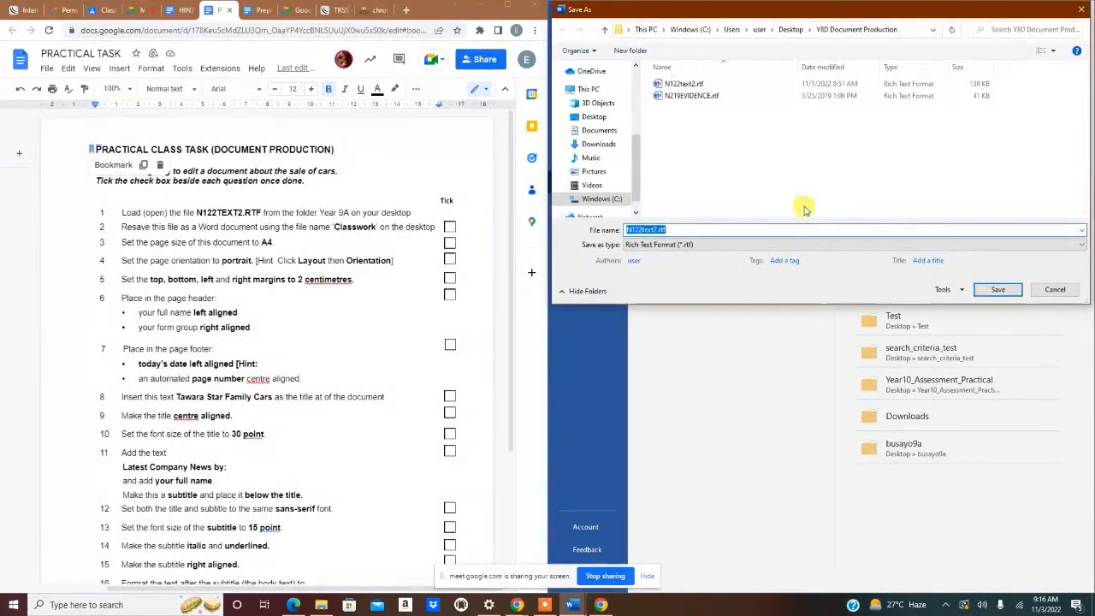
type("Classwork")
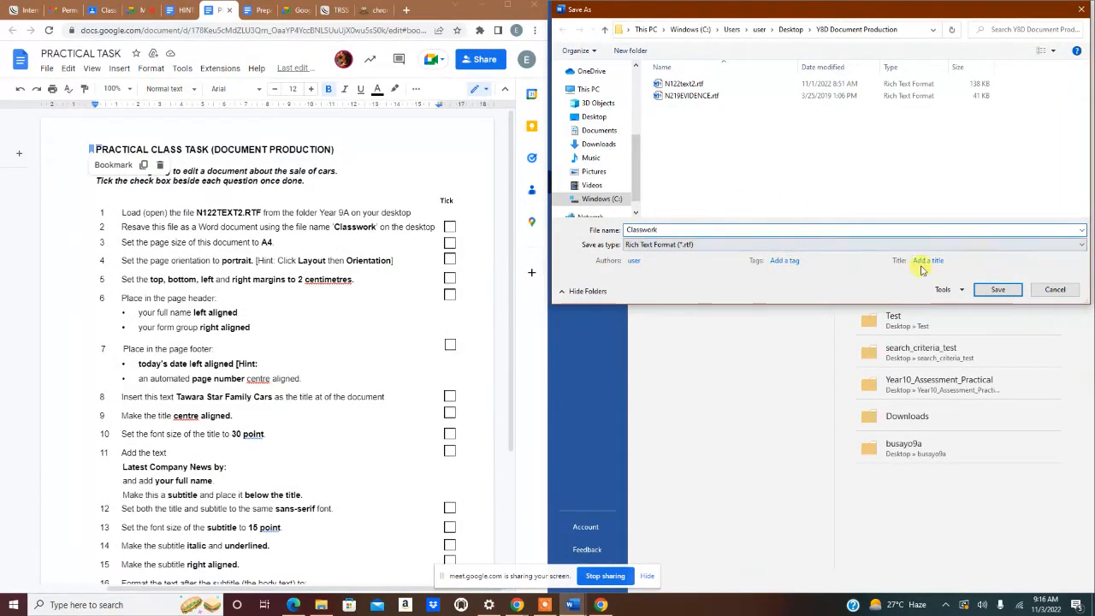
left_click(873, 246)
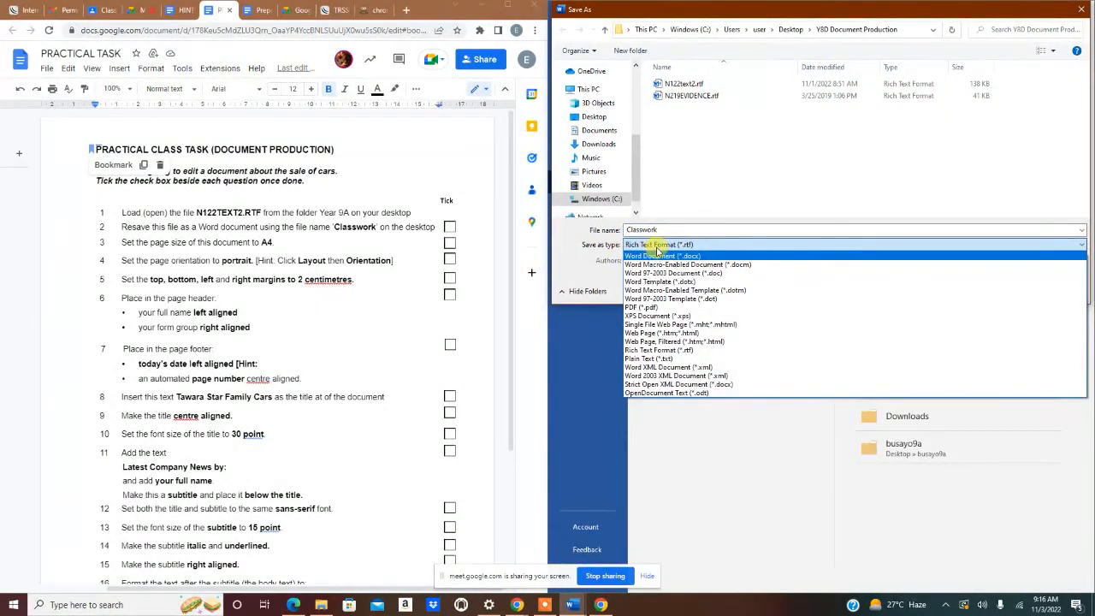
left_click(663, 257)
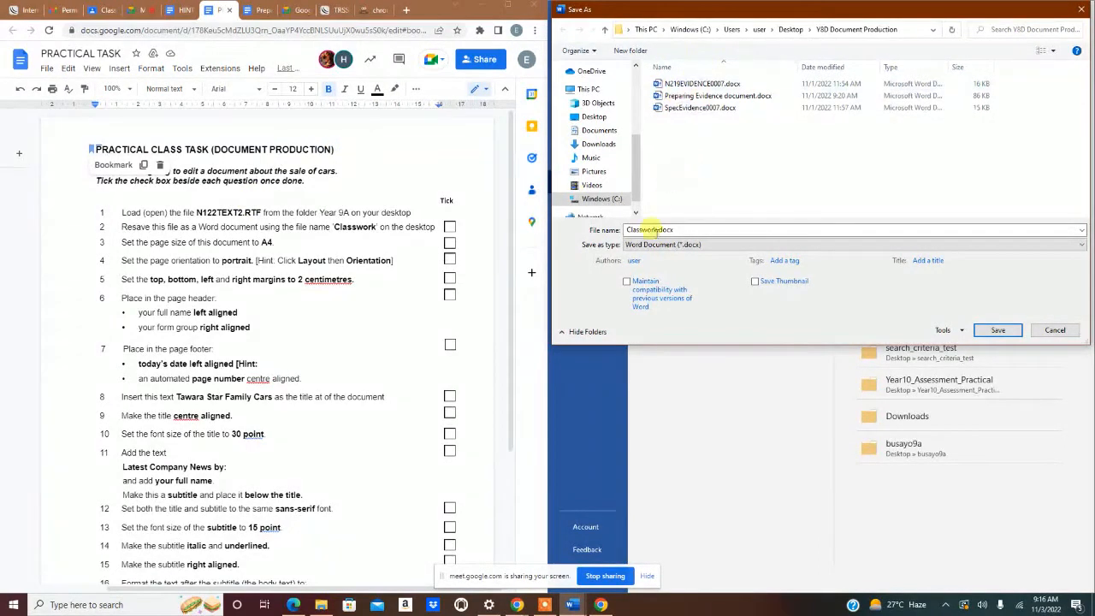
left_click(998, 331)
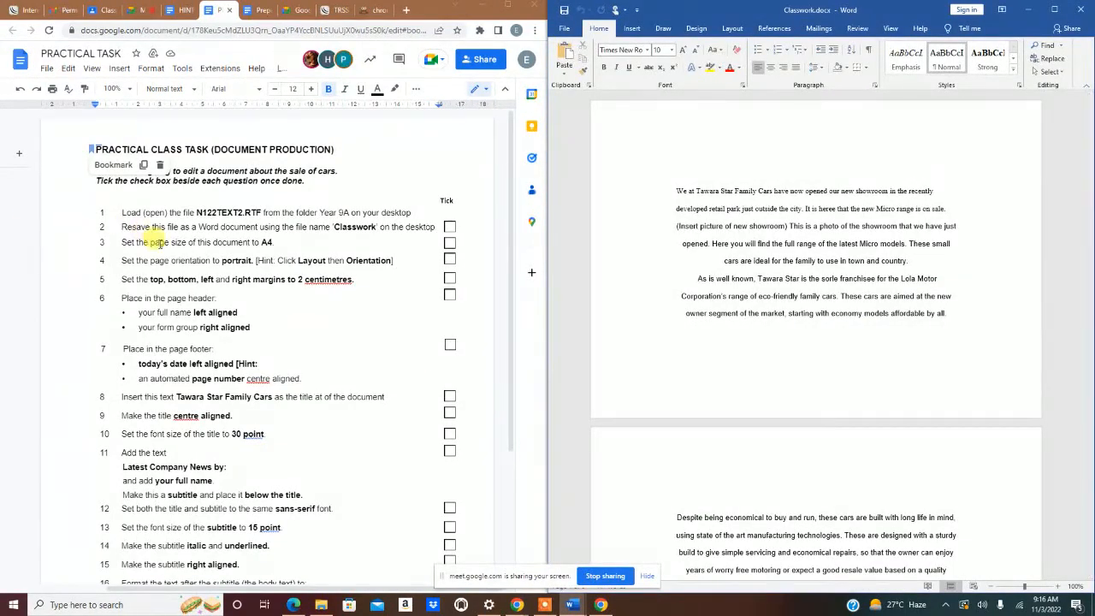
- Set the paper size to A4 and the orientation to Portrait
left_click(725, 30)
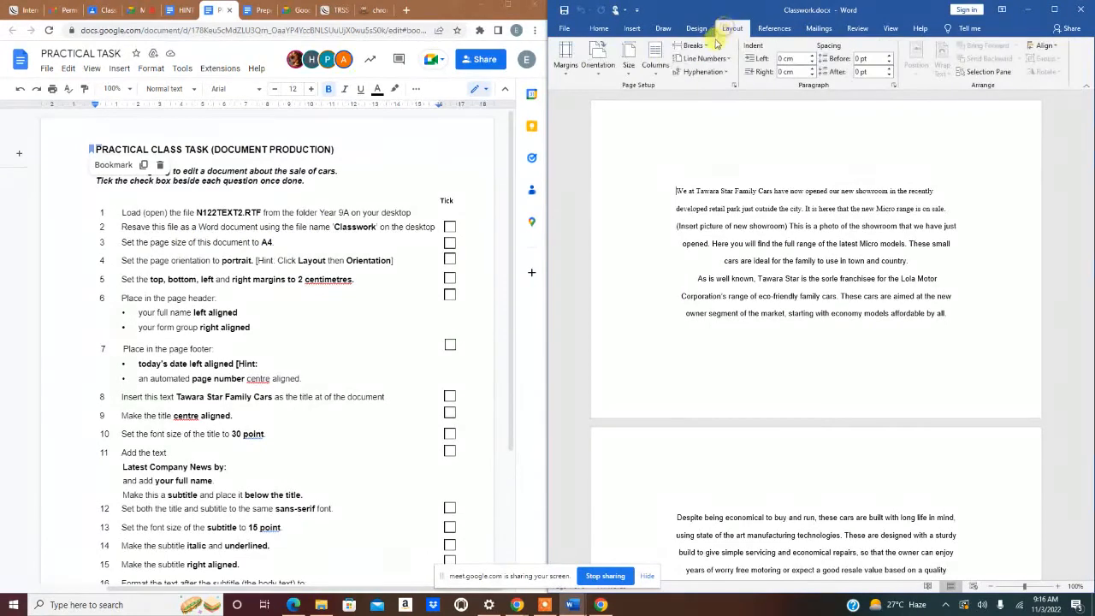
left_click(629, 68)
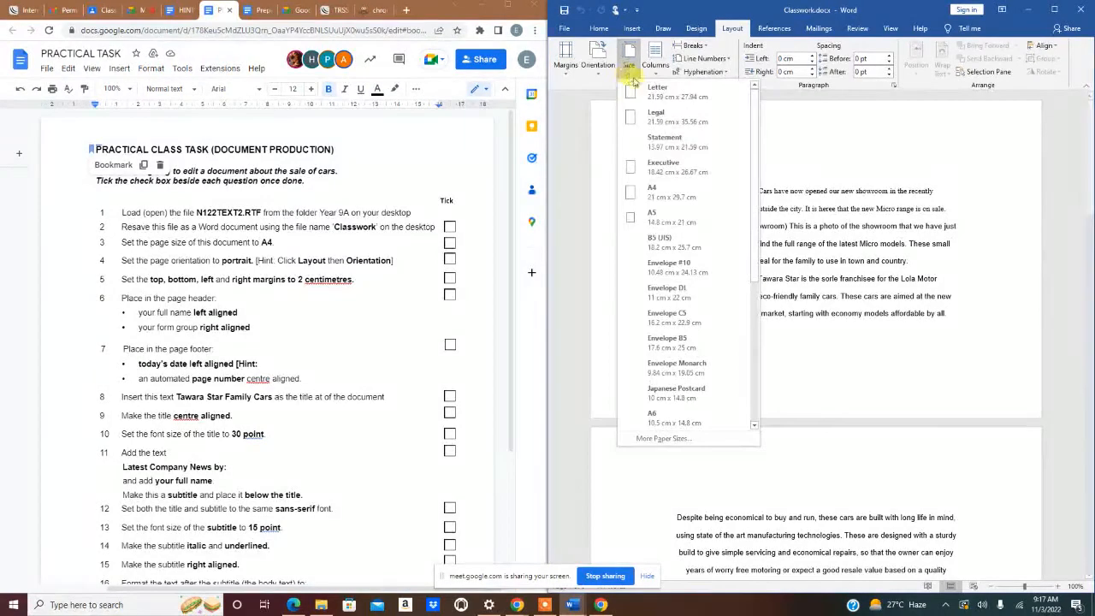
left_click(646, 196)
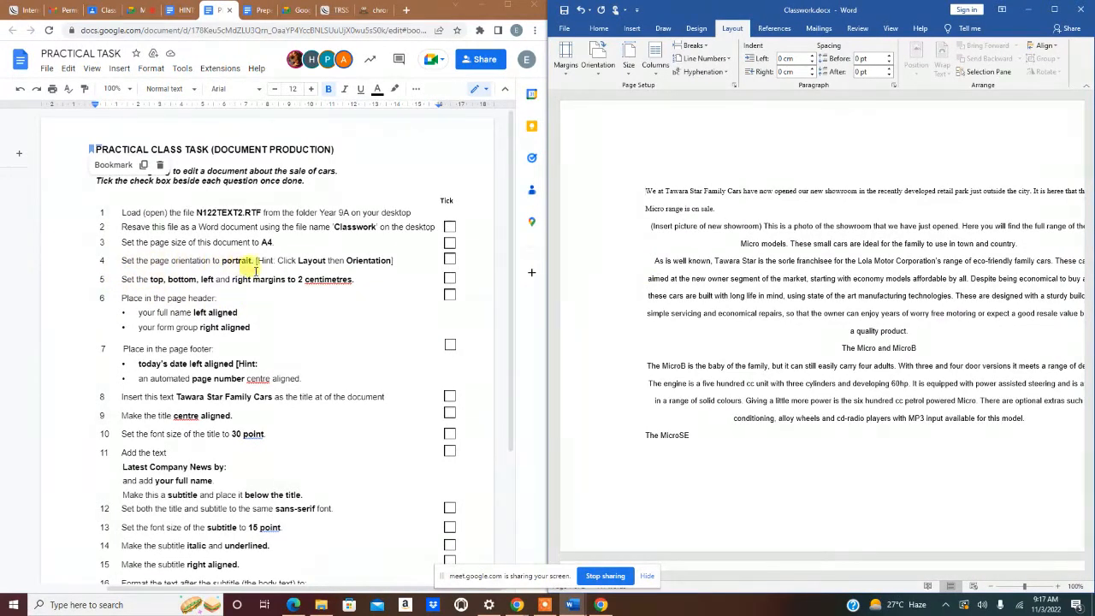
left_click(597, 74)
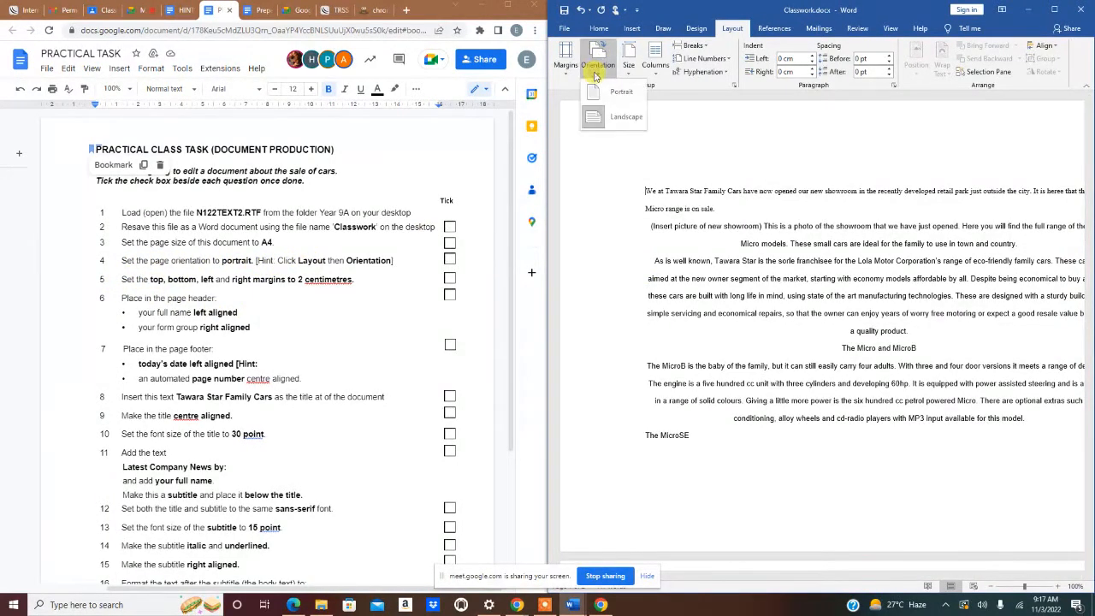
left_click(610, 93)
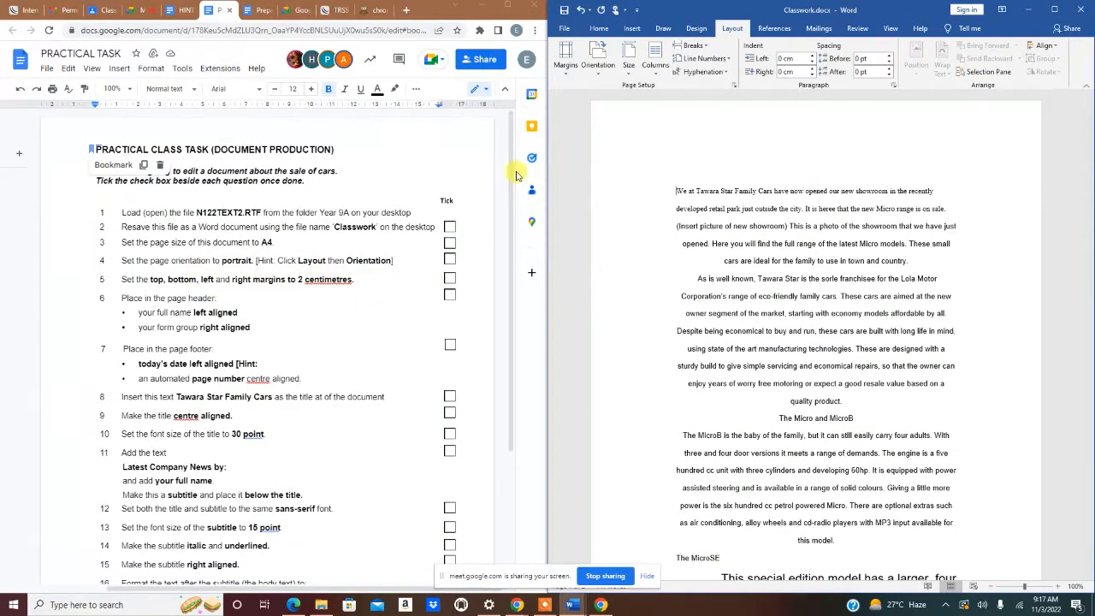
left_click(734, 84)
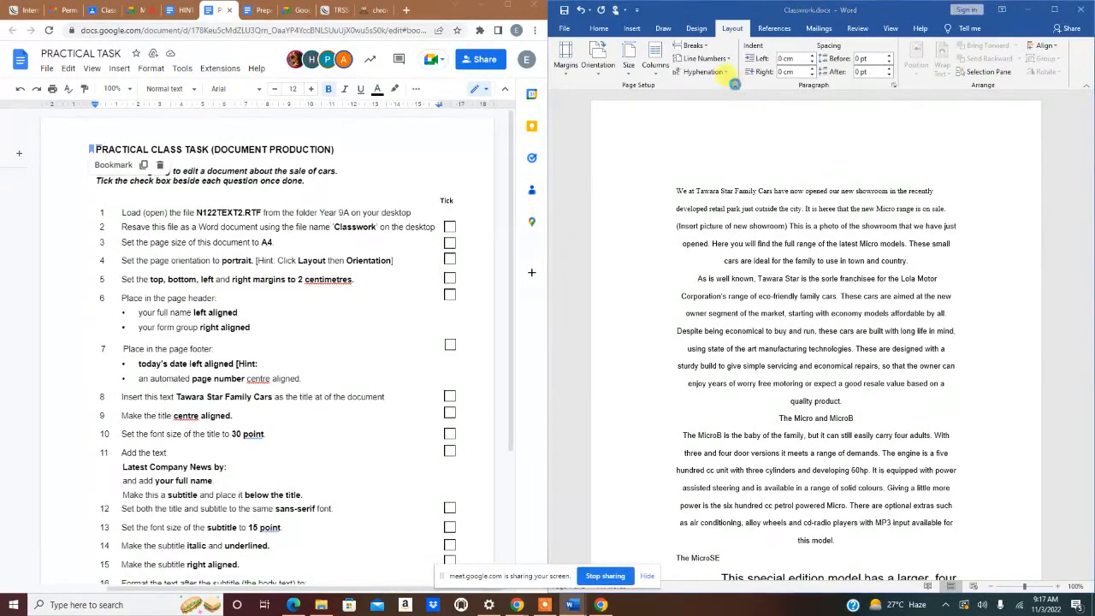
- Enter 2 cm for the top, bottom, left and right margins in Page Setup and apply
left_click_drag(750, 142, 742, 135)
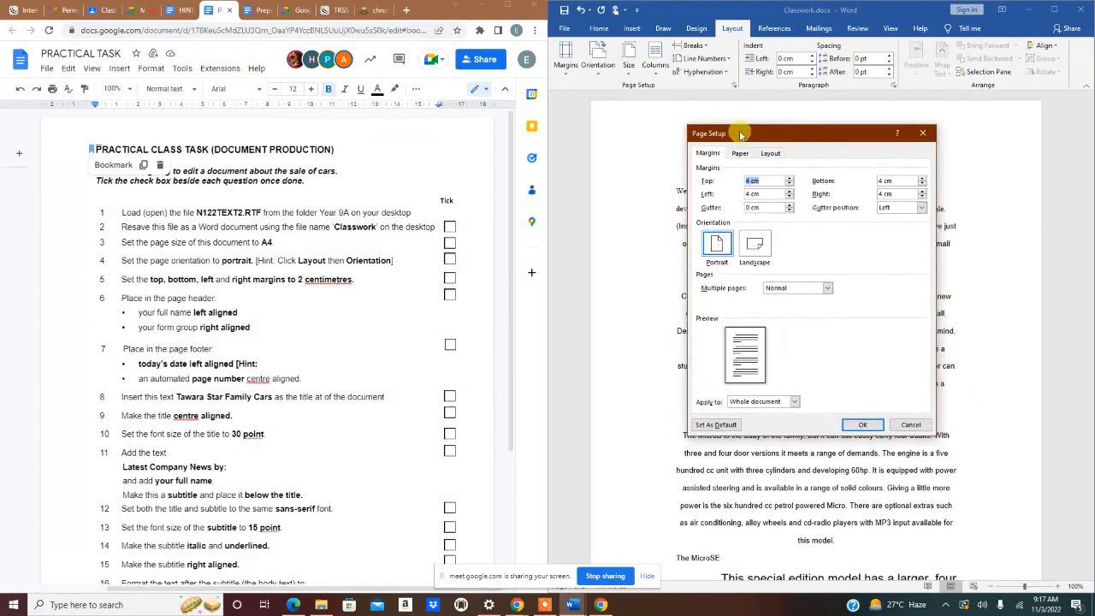
type("2")
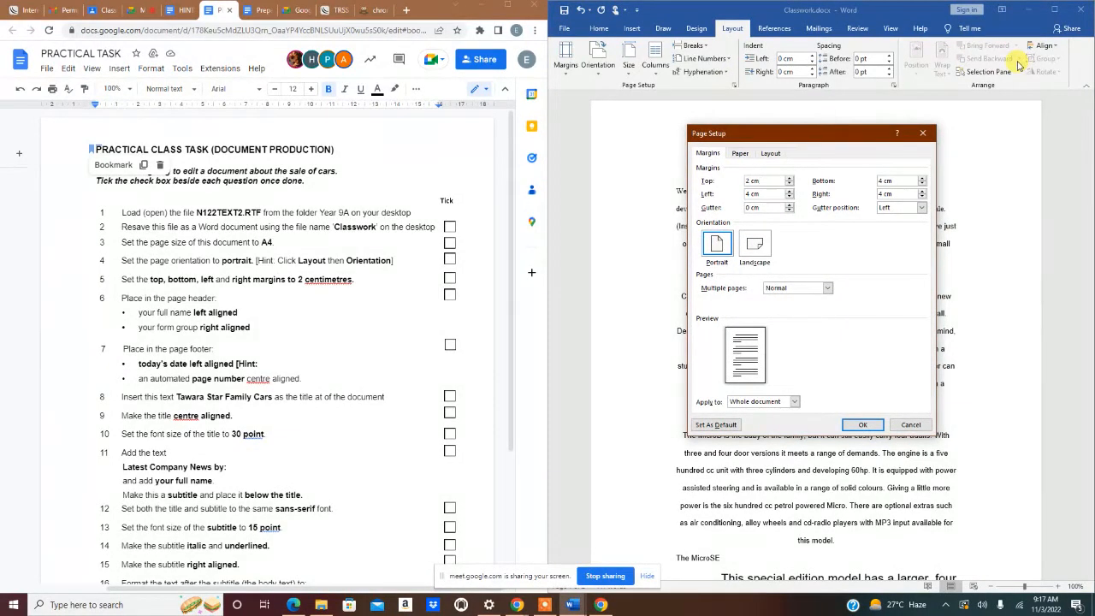
left_click_drag(763, 182, 701, 187)
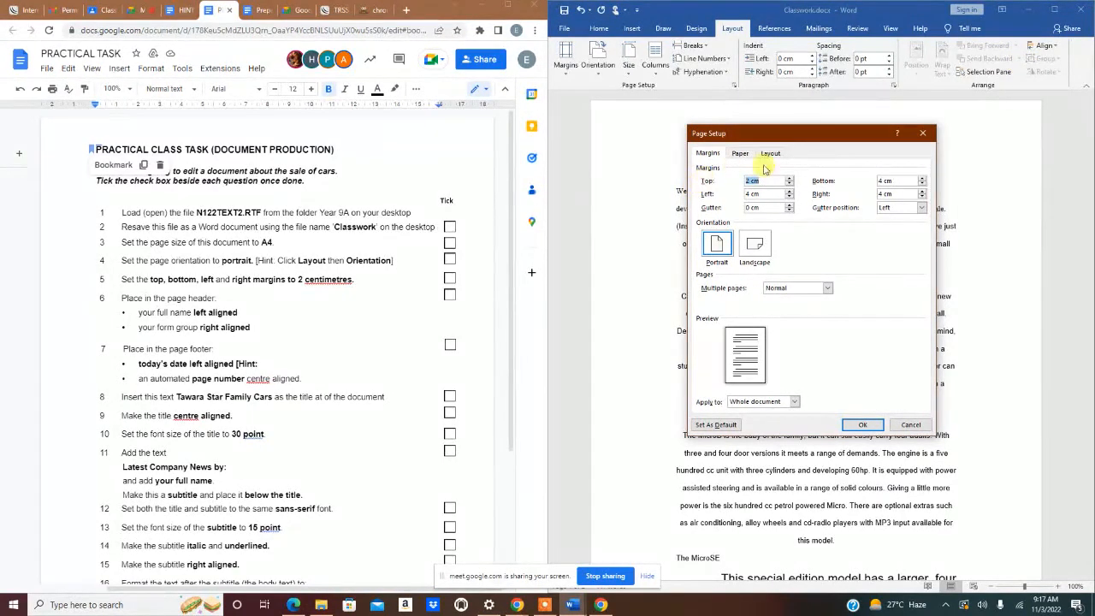
left_click_drag(899, 180, 690, 198)
type("2")
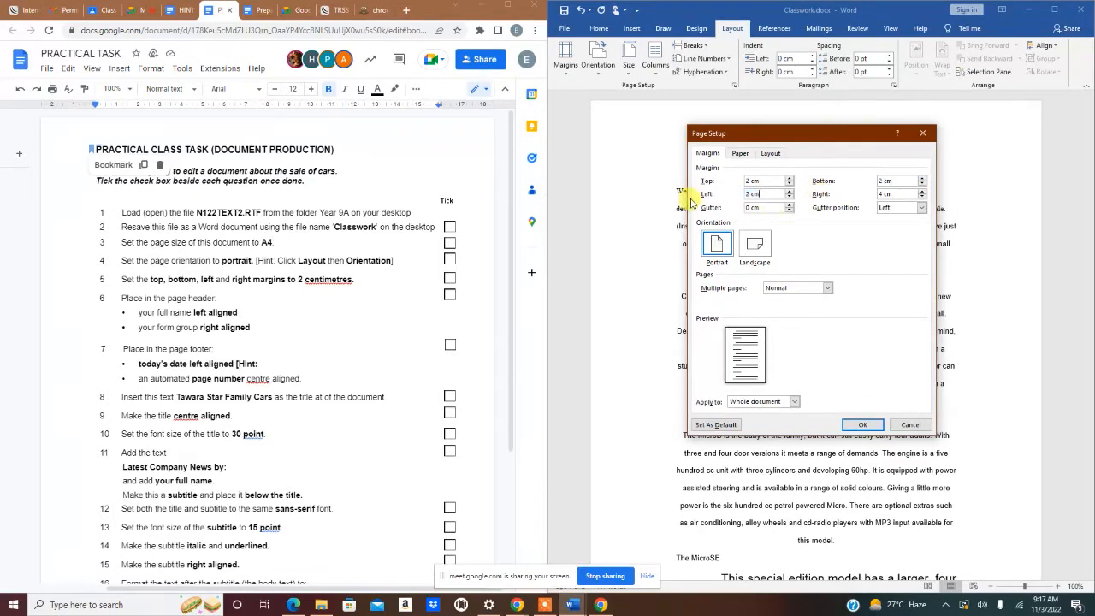
left_click_drag(900, 194, 831, 199)
type("2")
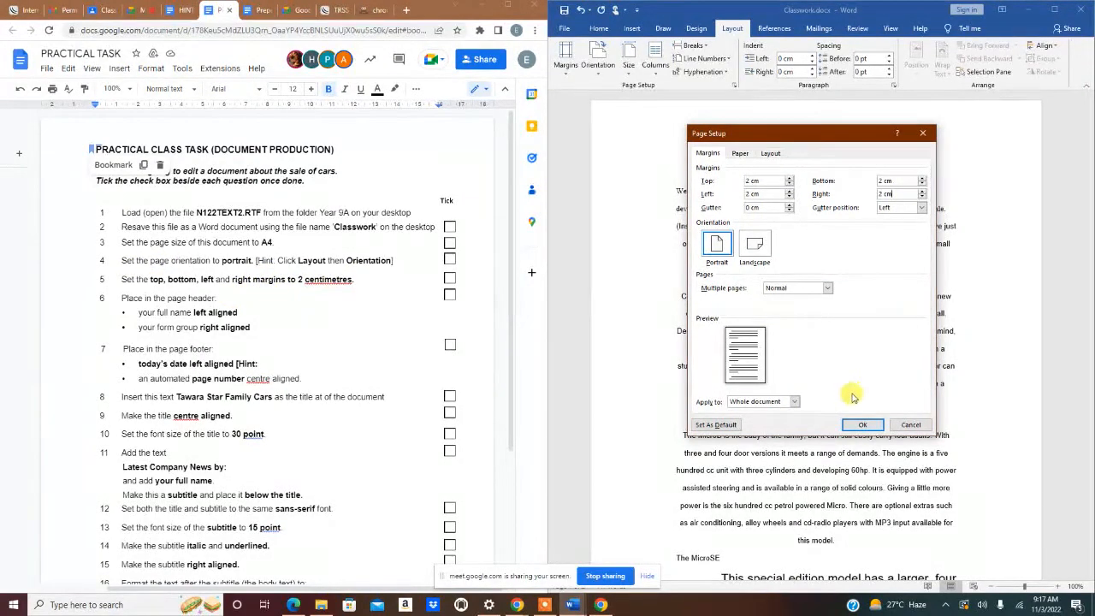
left_click(863, 426)
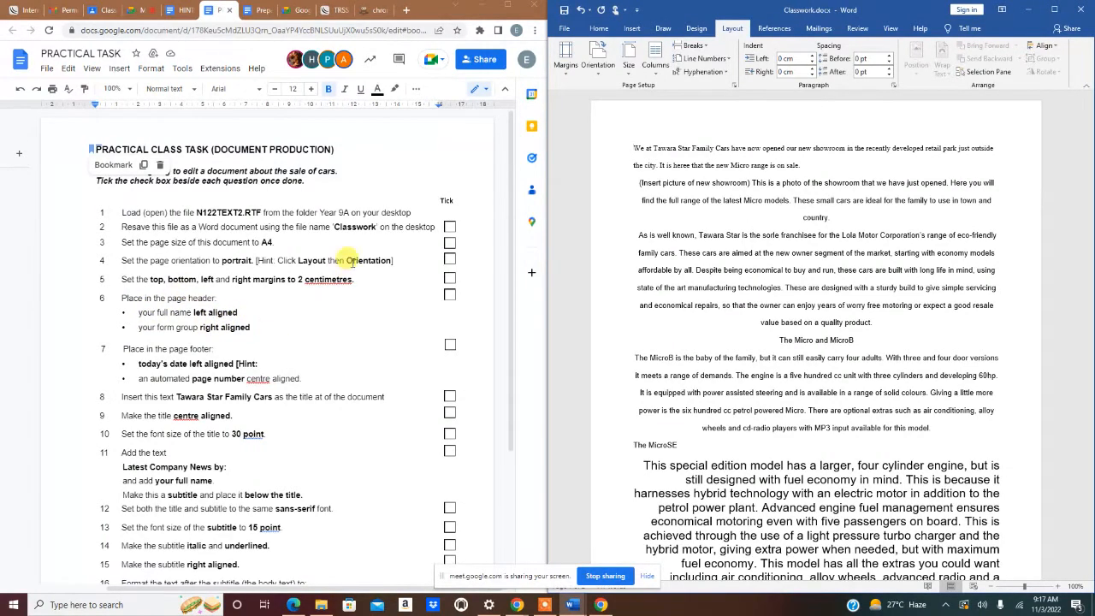
- Insert a Blank (Three Columns) header and type the student's name on the left
left_click(632, 28)
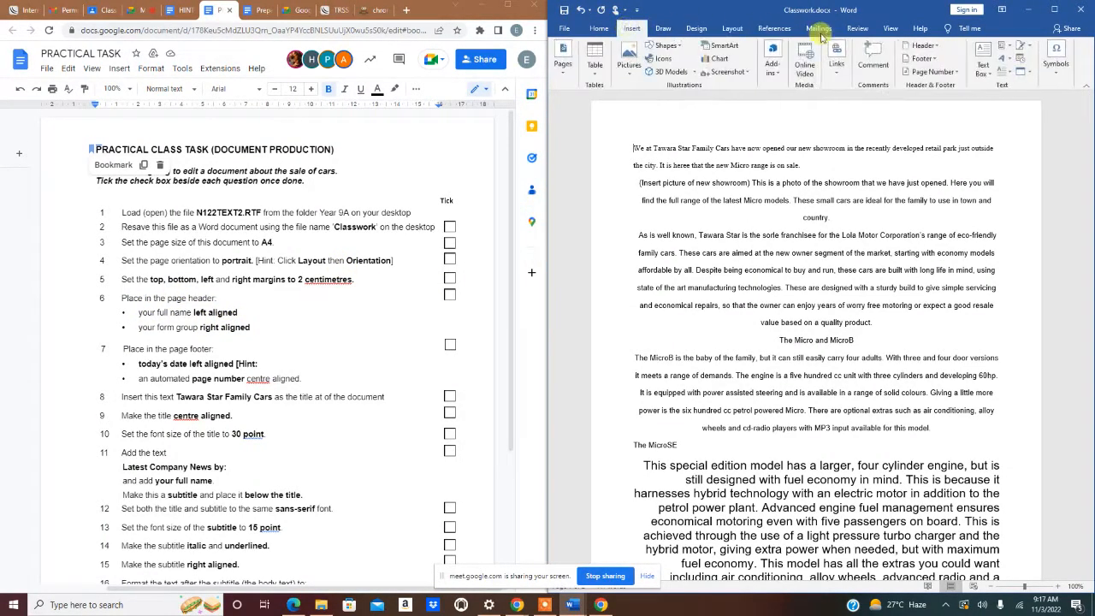
left_click(922, 45)
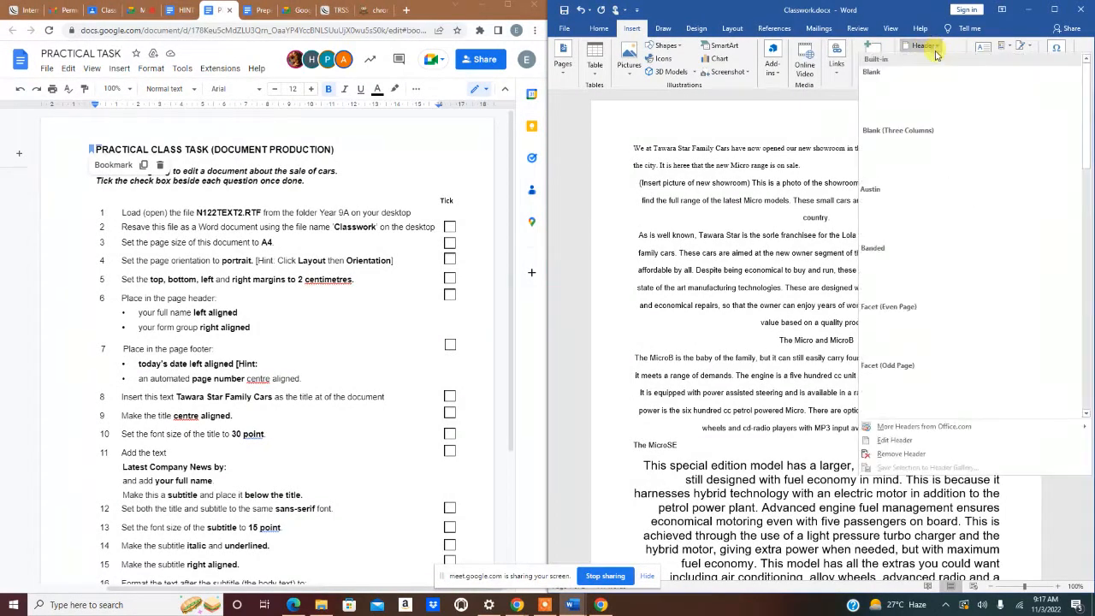
left_click(896, 159)
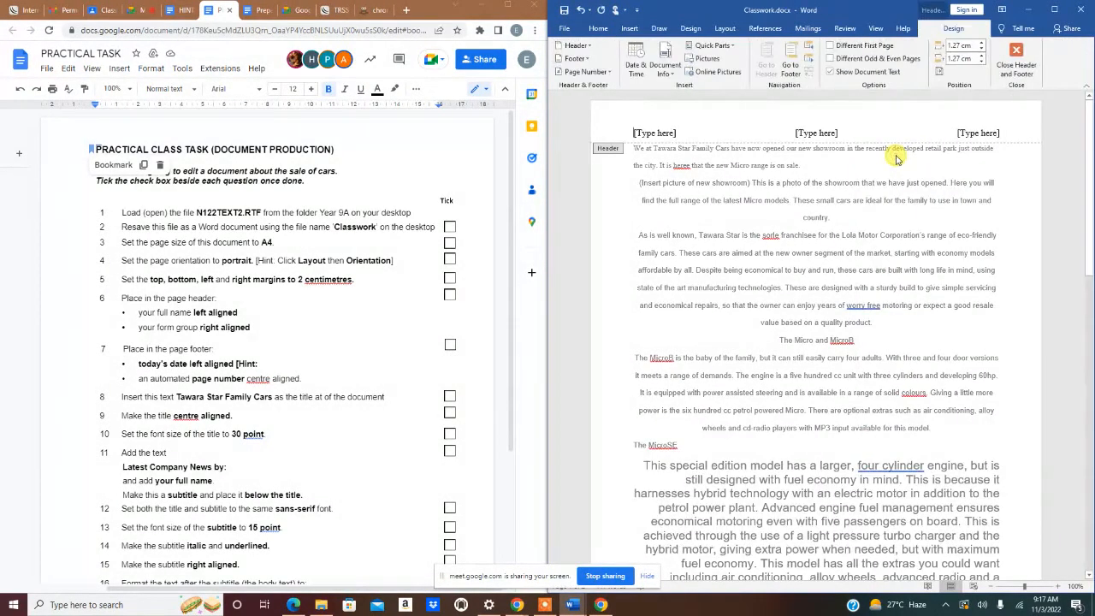
left_click(647, 133)
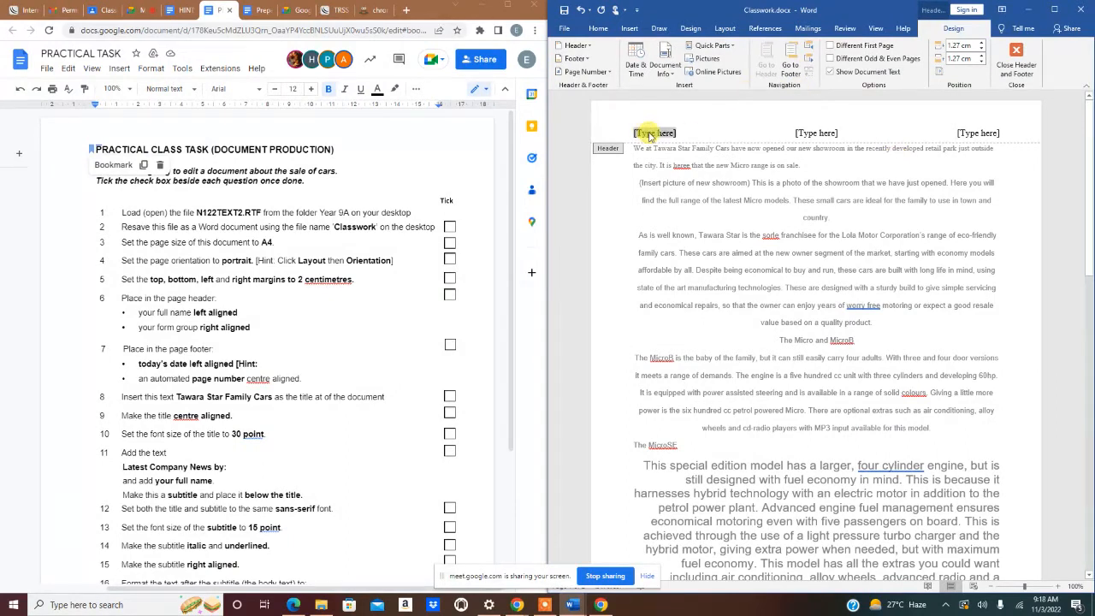
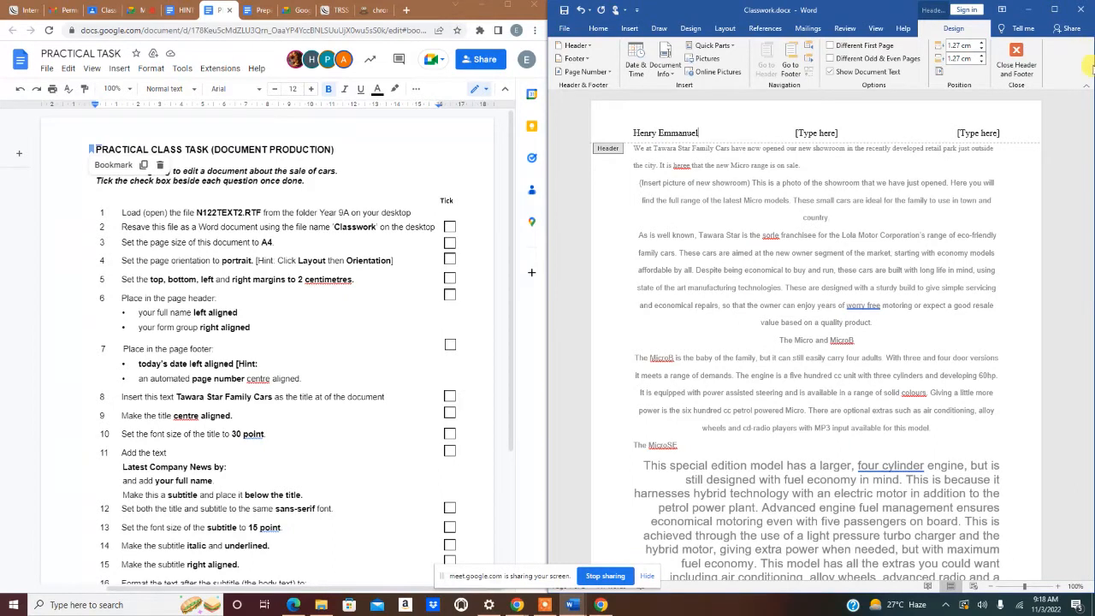
- Enter 'Year 8 D' in the right header slot and delete the empty middle placeholder
left_click(962, 130)
type("YU")
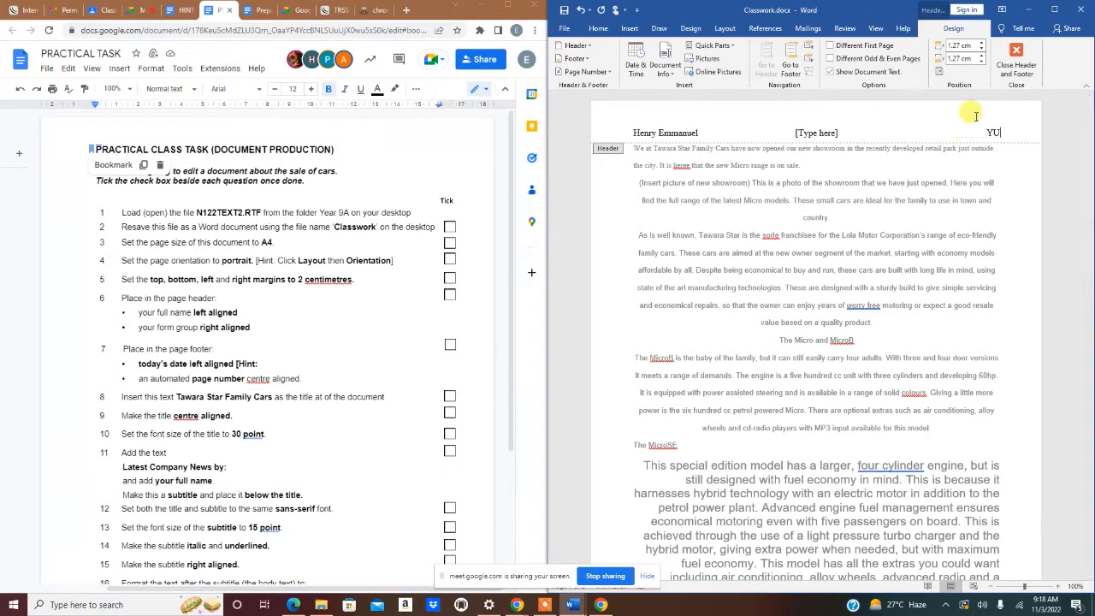
type("ear 8")
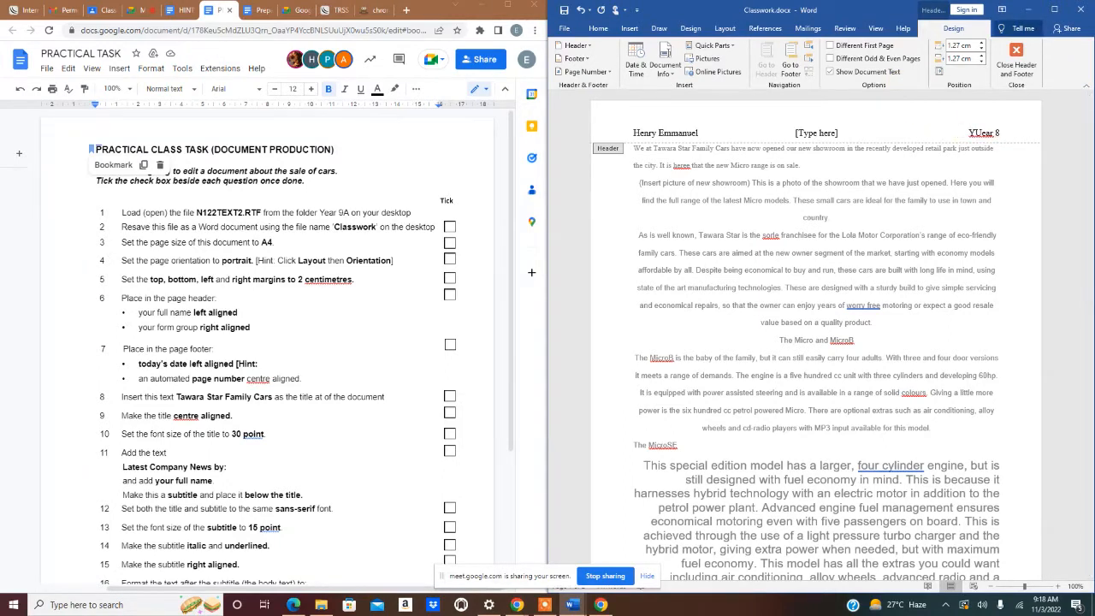
key("BackSpace")
key("BackSpace")
key("BackSpace")
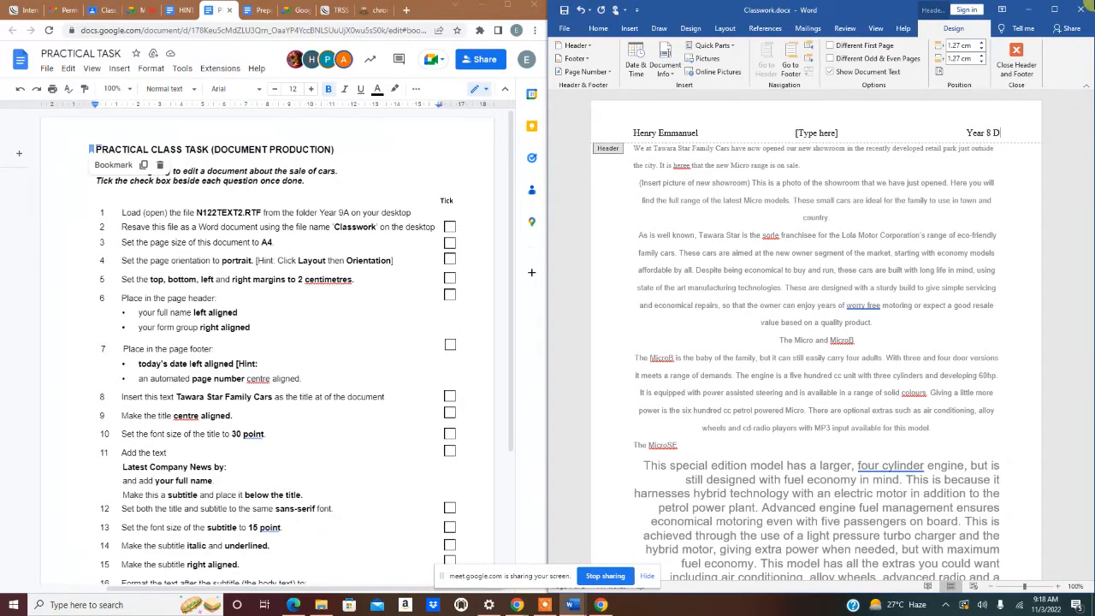
left_click(808, 133)
key("BackSpace")
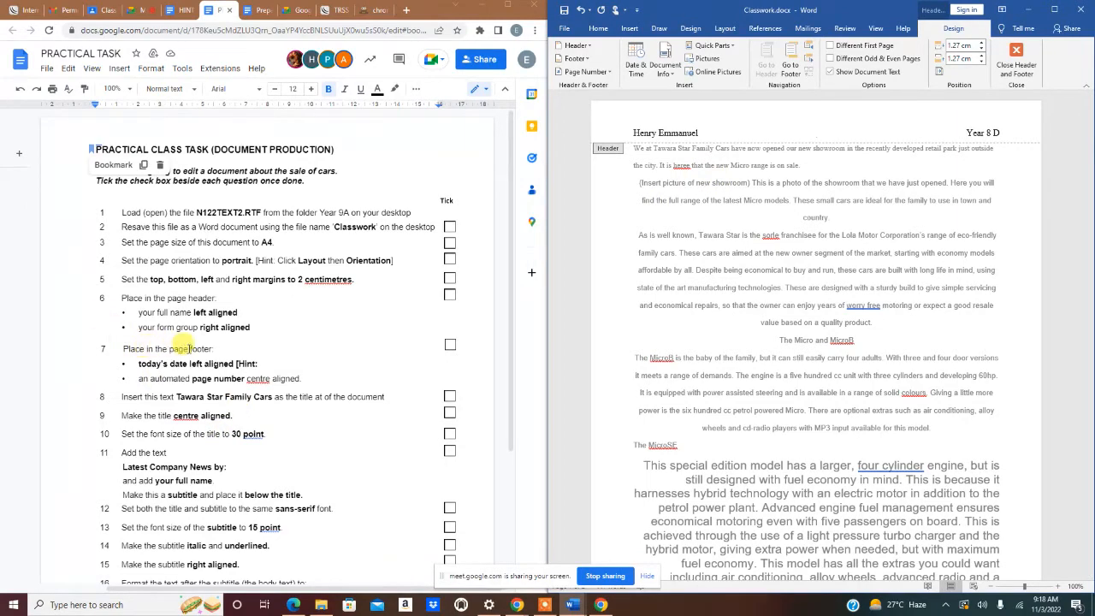
- Add a Blank (Three Columns) footer with an auto-updating date (11/3/2022) on the left
left_click(790, 61)
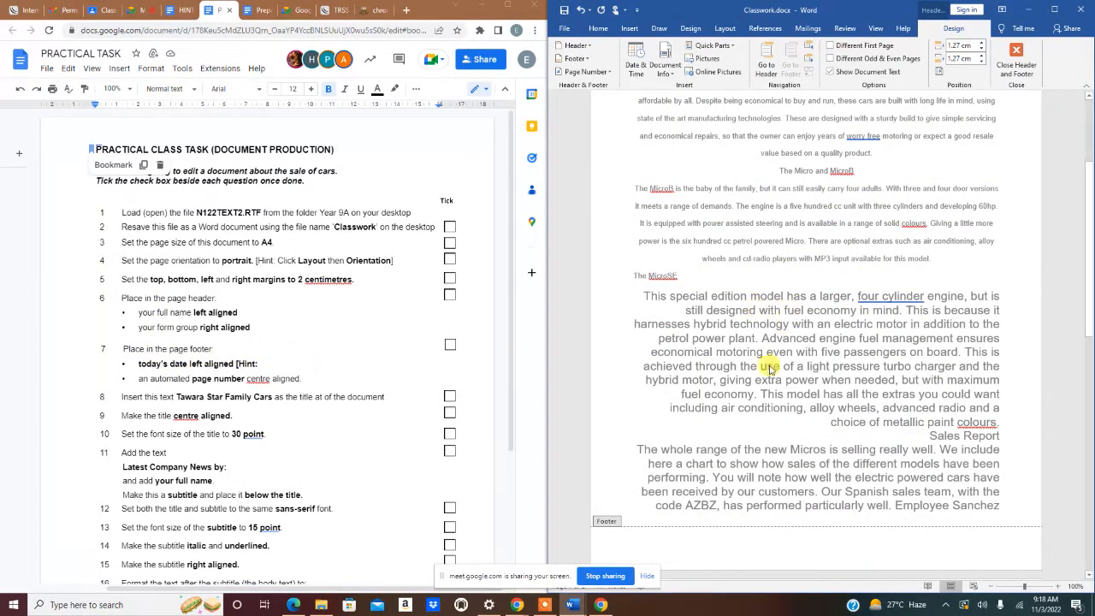
left_click(589, 60)
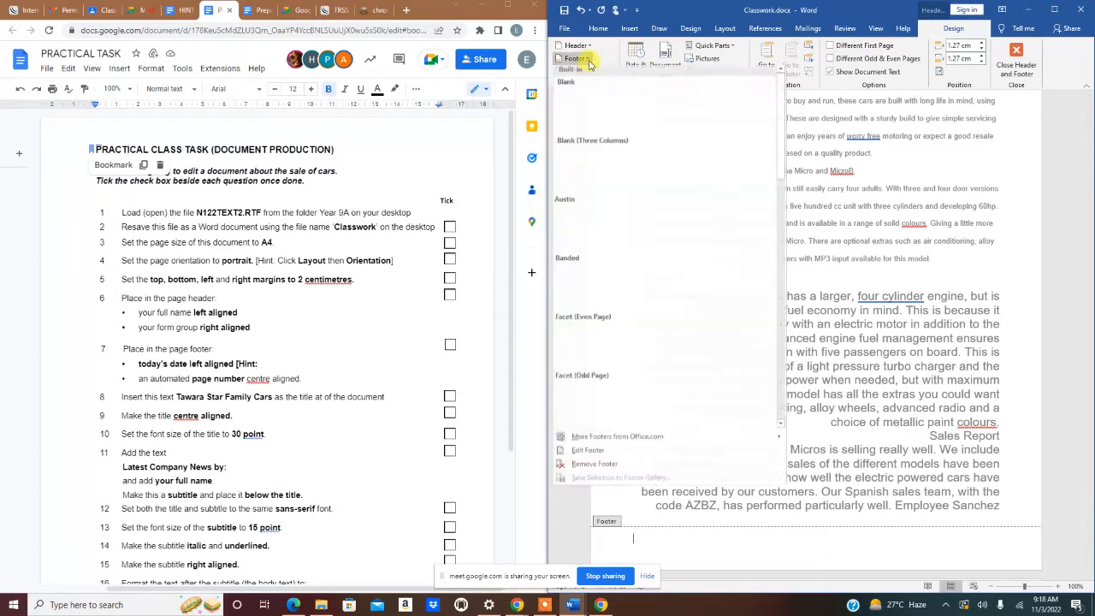
left_click(612, 167)
left_click(655, 537)
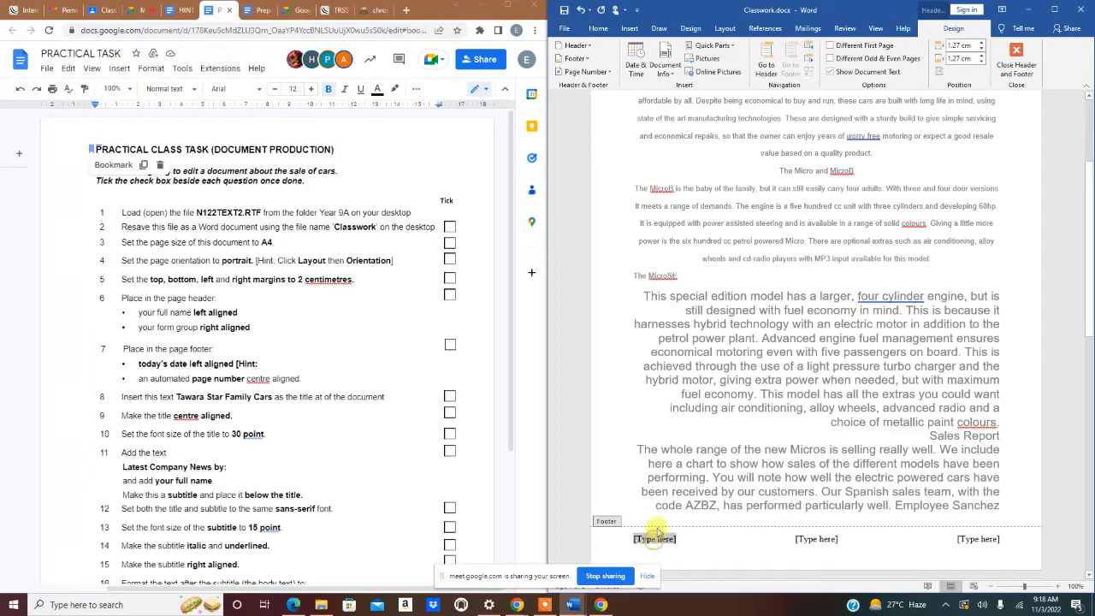
left_click(636, 66)
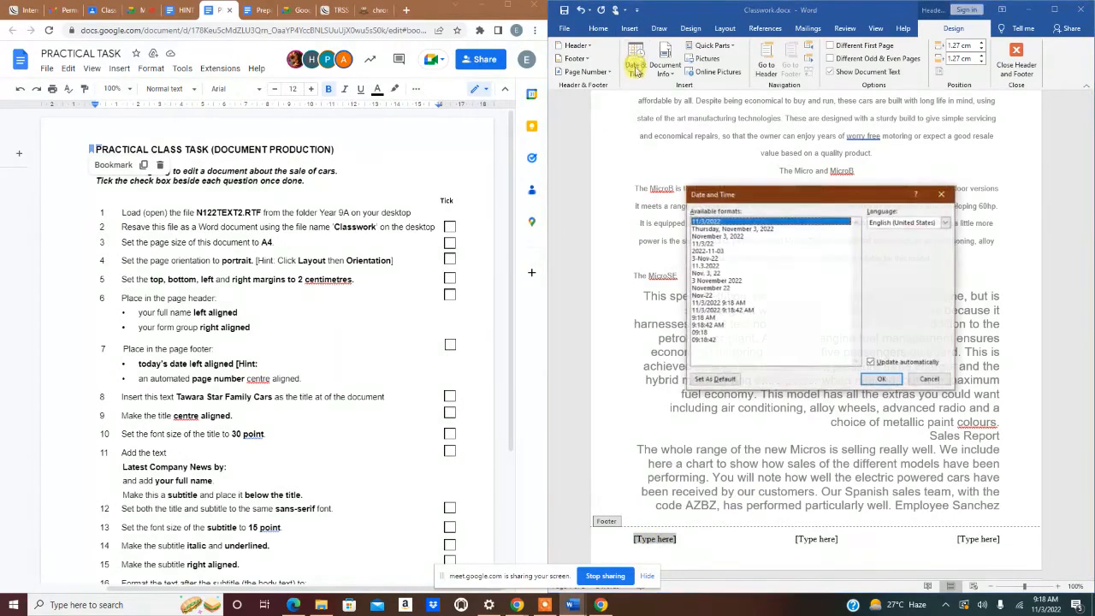
left_click(874, 363)
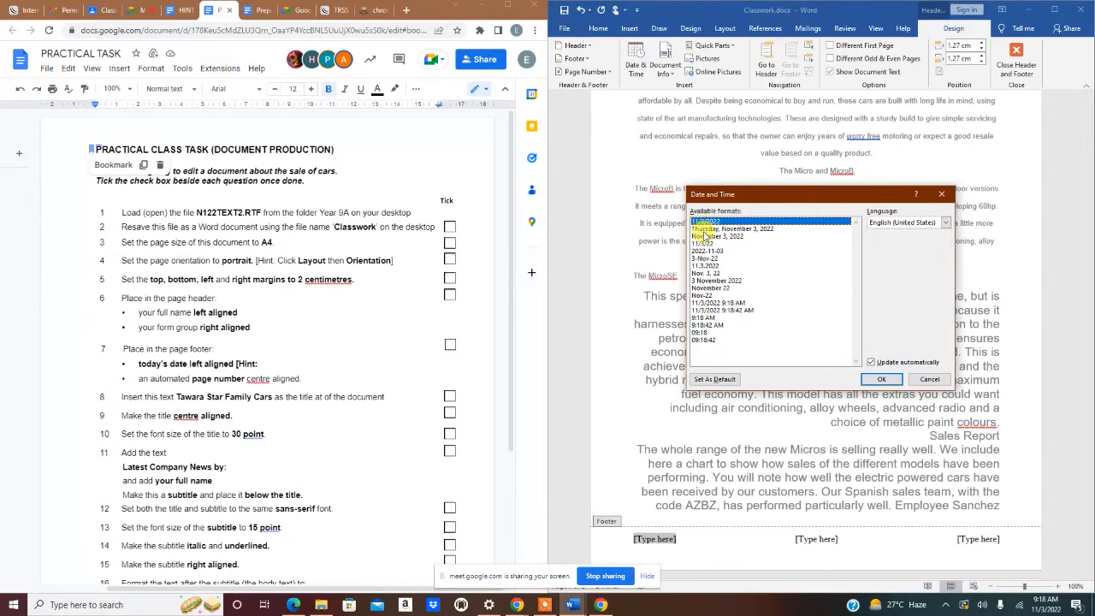
left_click(870, 363)
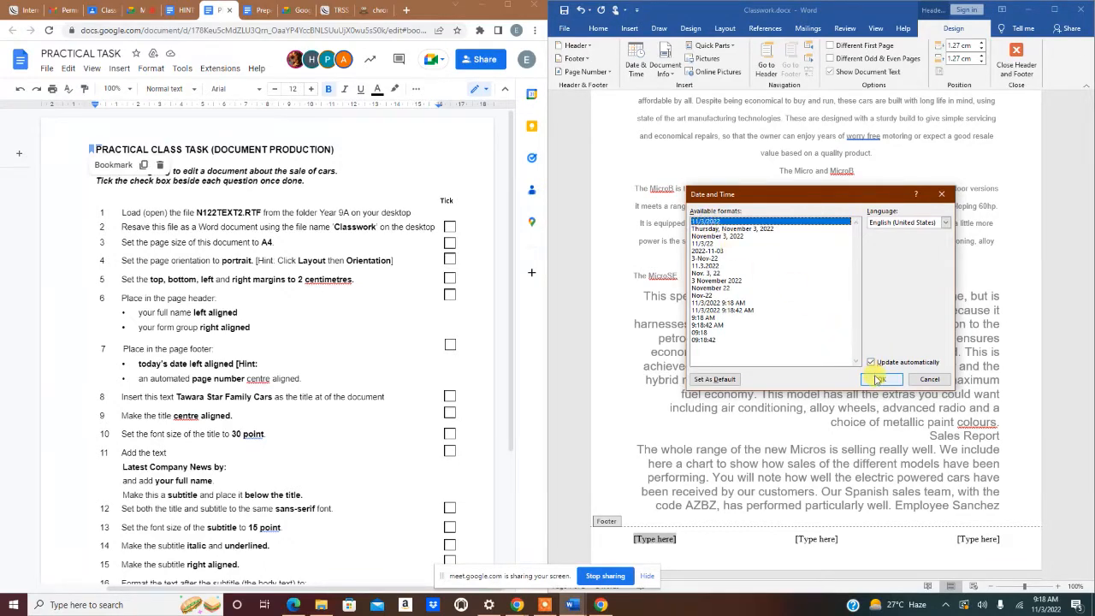
left_click(879, 379)
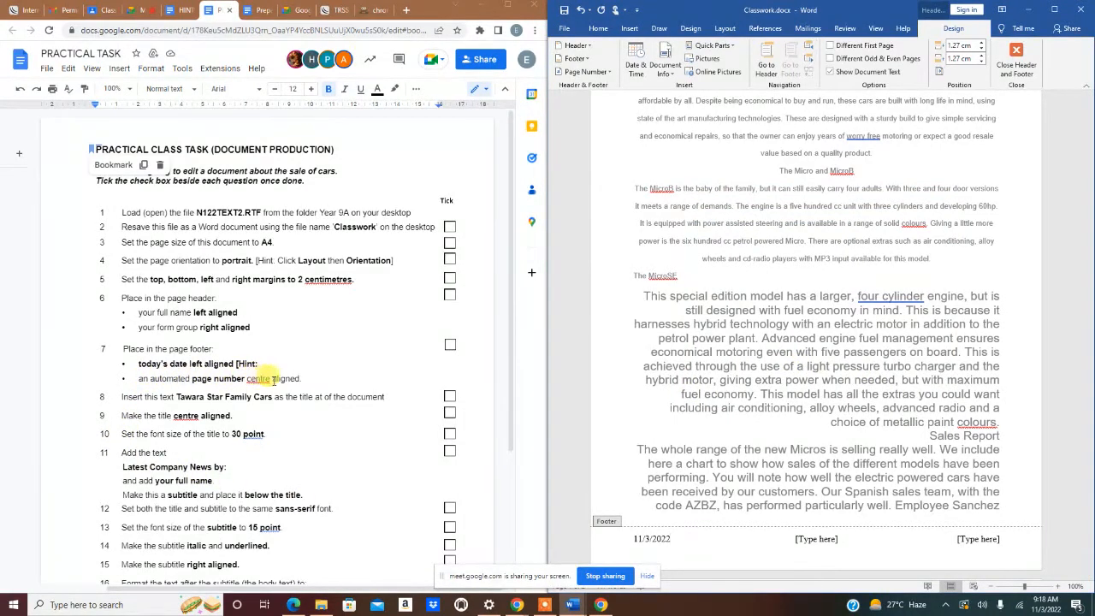
- Put a plain page number in the footer middle and delete the right placeholder
left_click(817, 539)
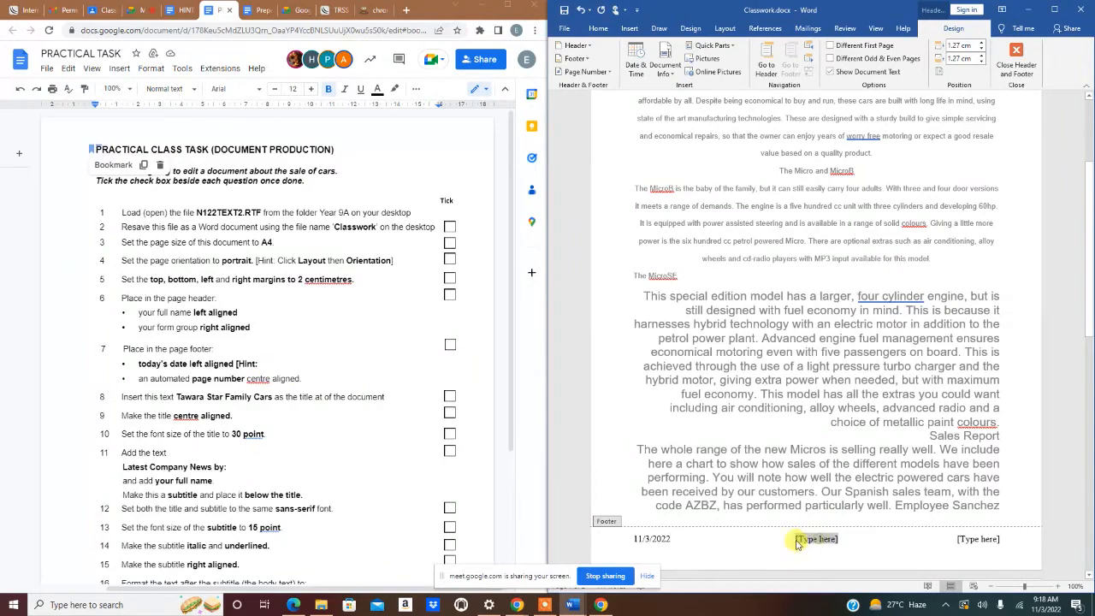
left_click(613, 73)
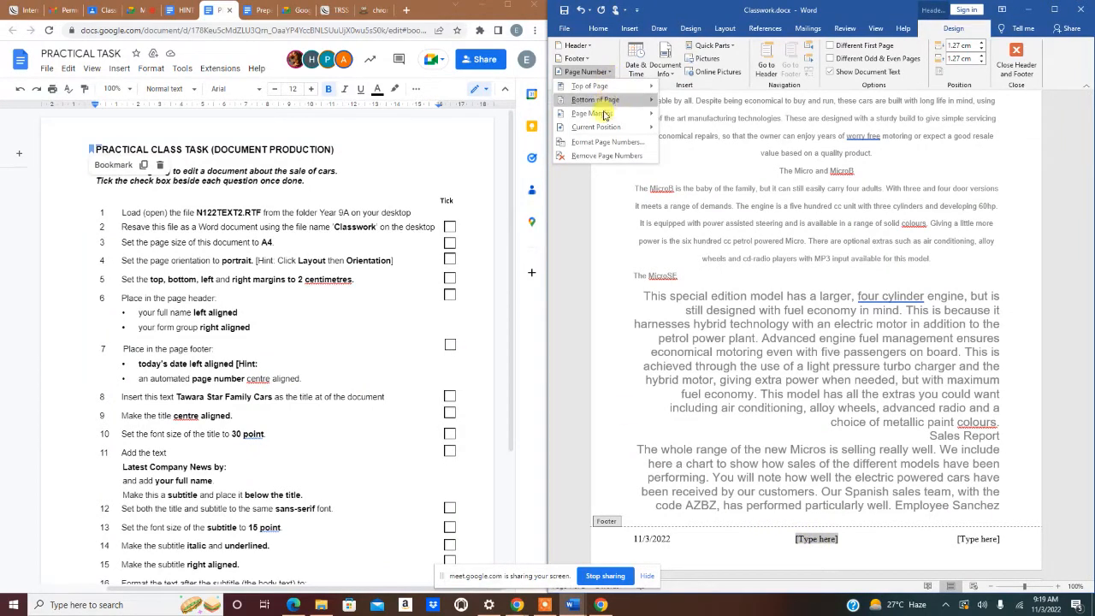
mouse_move(604, 128)
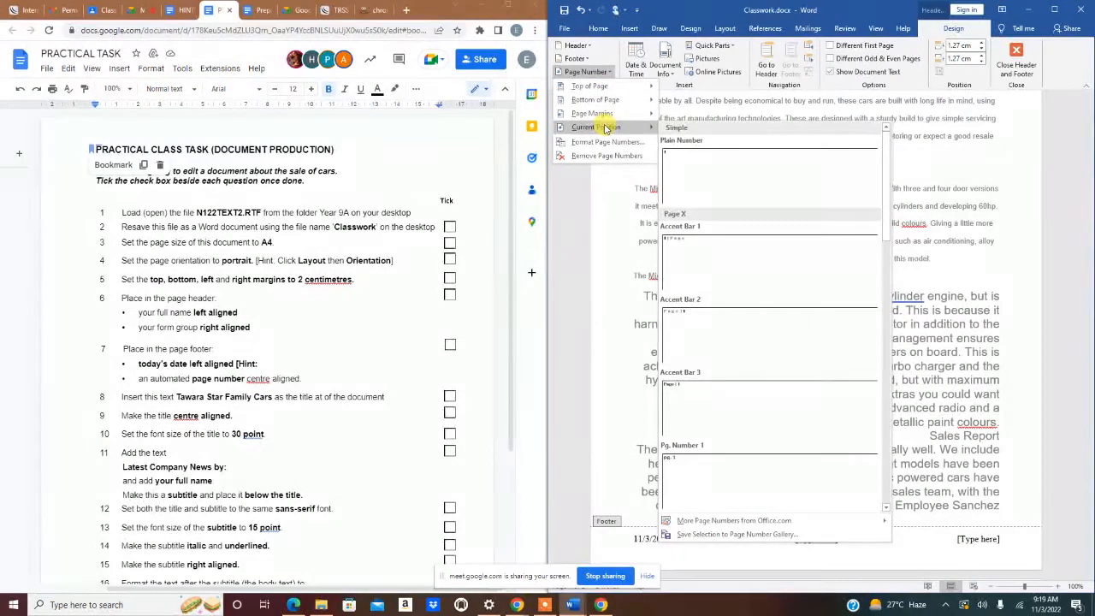
left_click(695, 175)
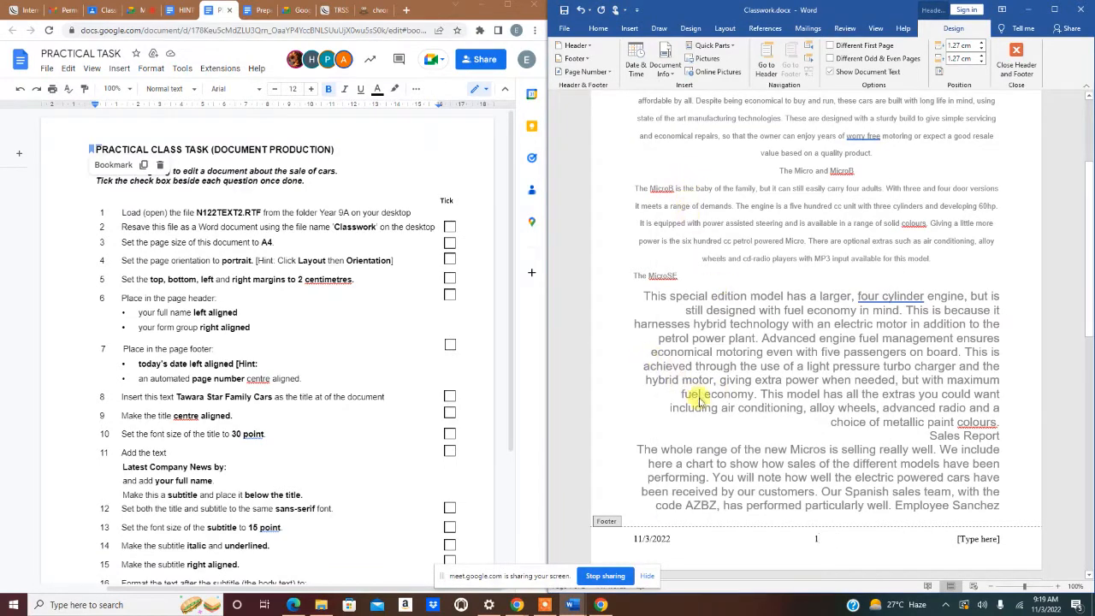
left_click(985, 538)
key("BackSpace")
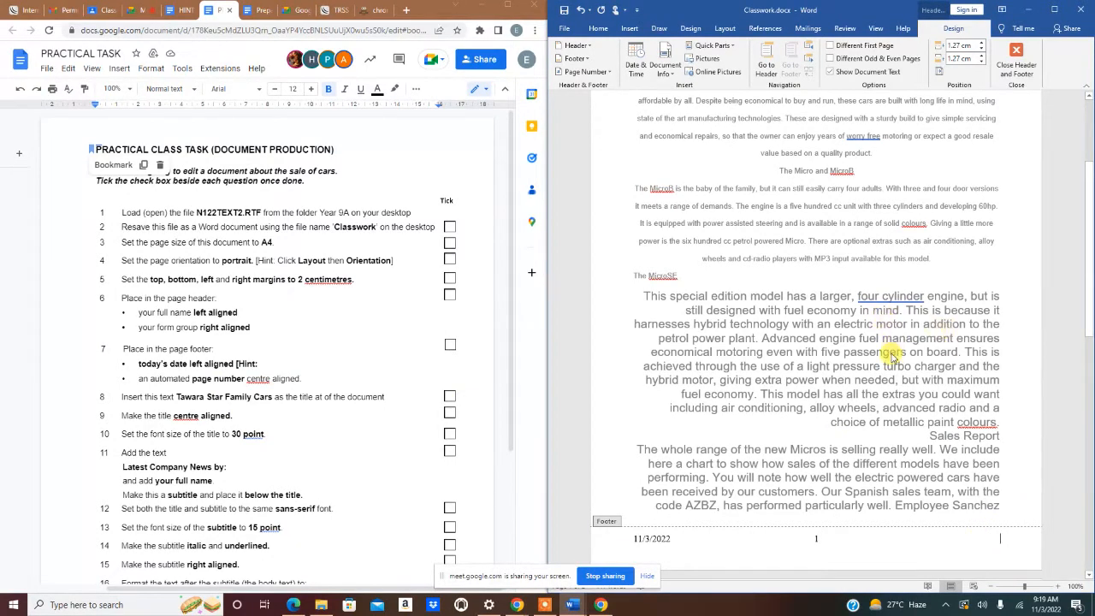
- Close the header and footer and add a blank line above 'We at Tawara Star'
left_click(1014, 51)
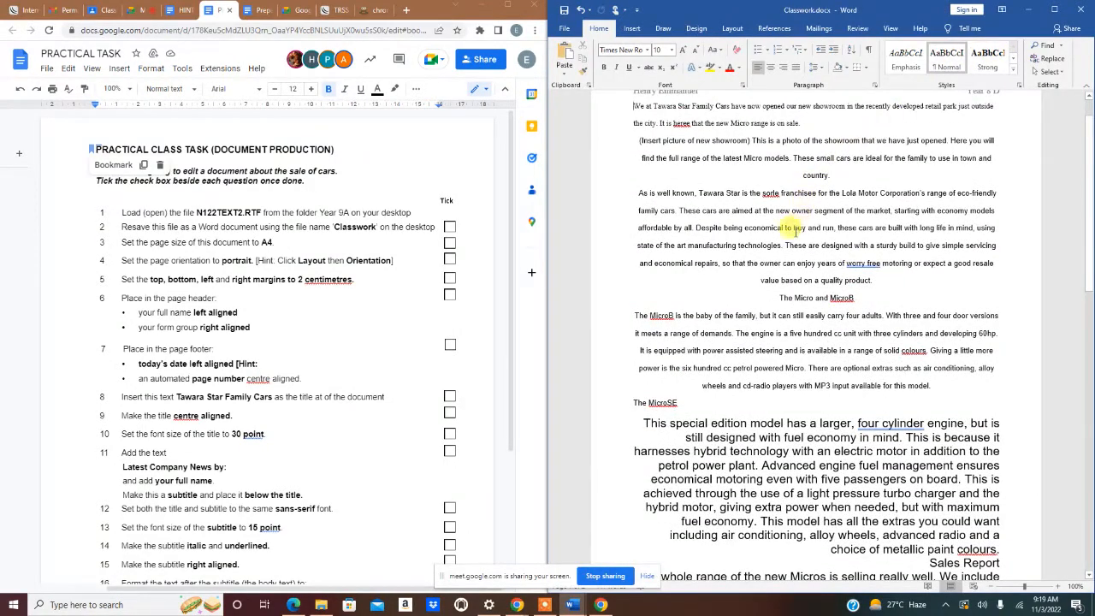
scroll(770, 239, "up", 1)
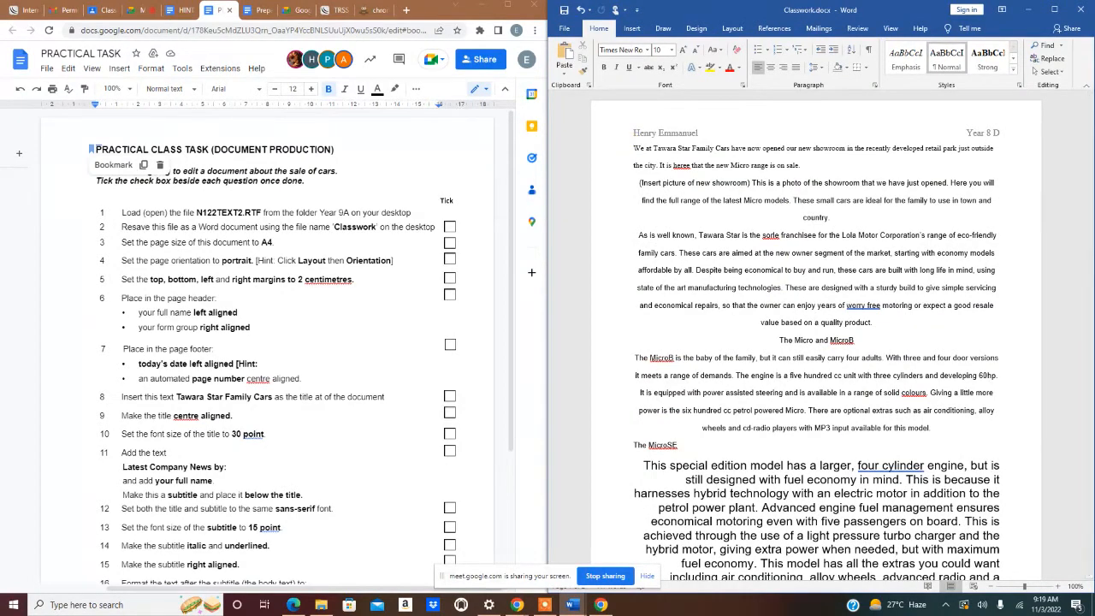
key("Return")
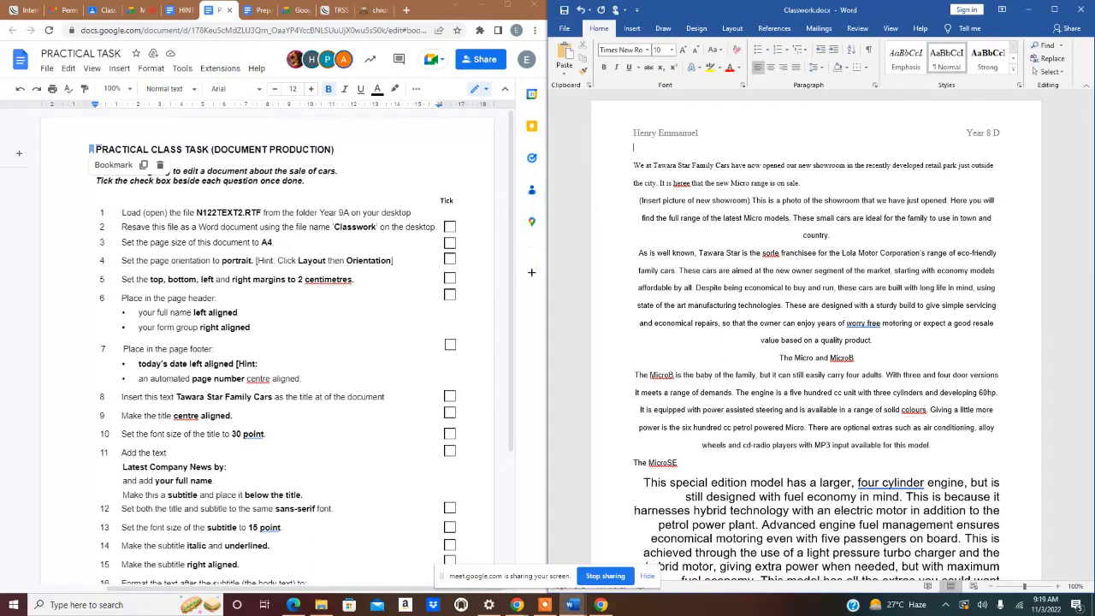
- Type the heading 'Tawara Star Family Cars' and apply the Title style
type("Tawara Star Family Cars")
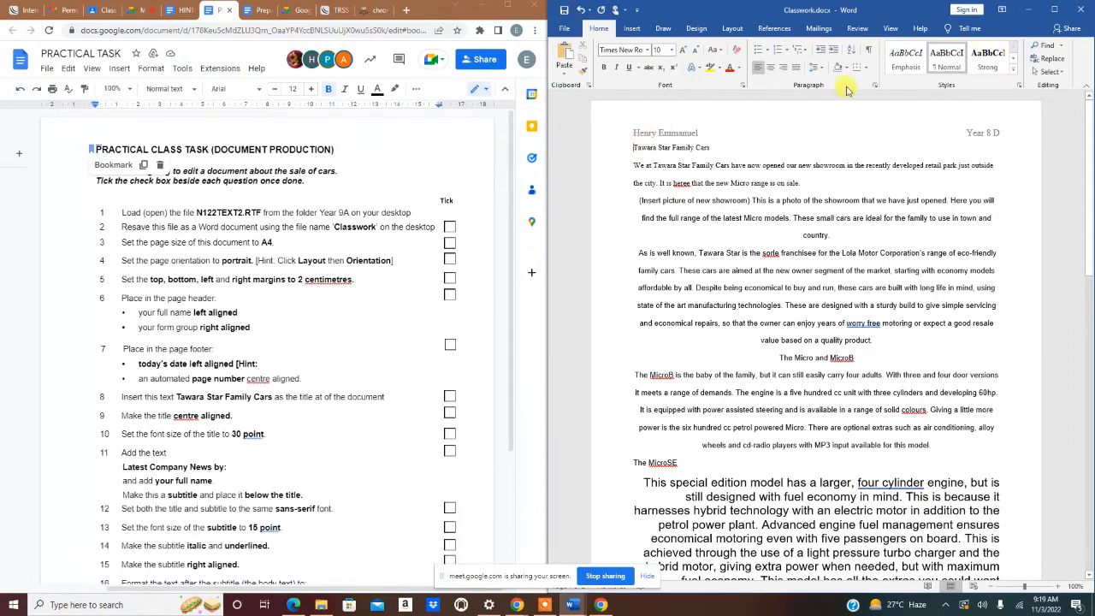
left_click(1012, 76)
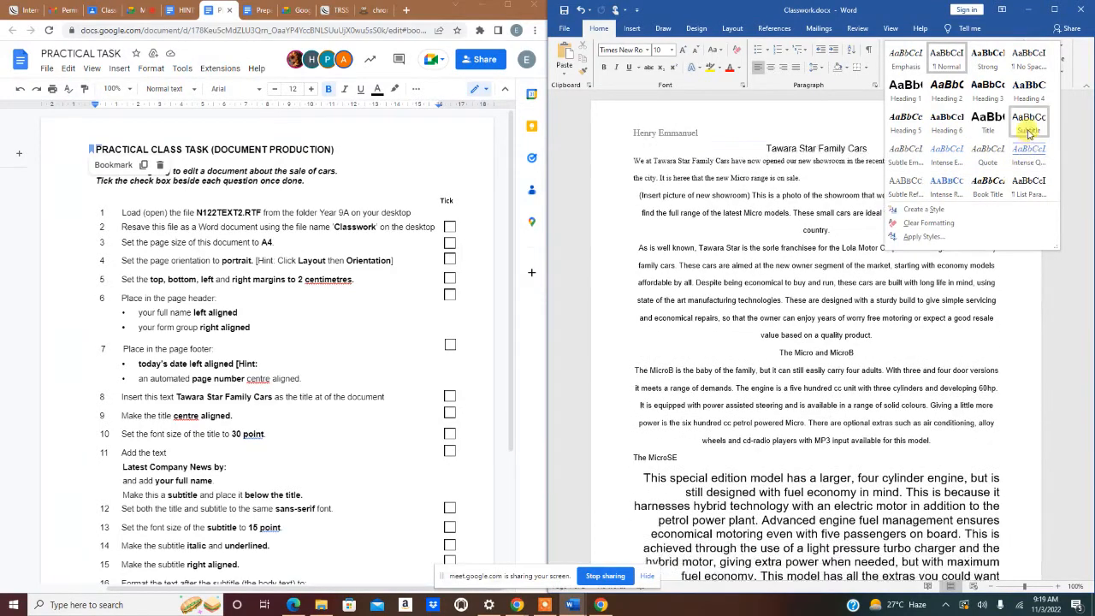
left_click(988, 122)
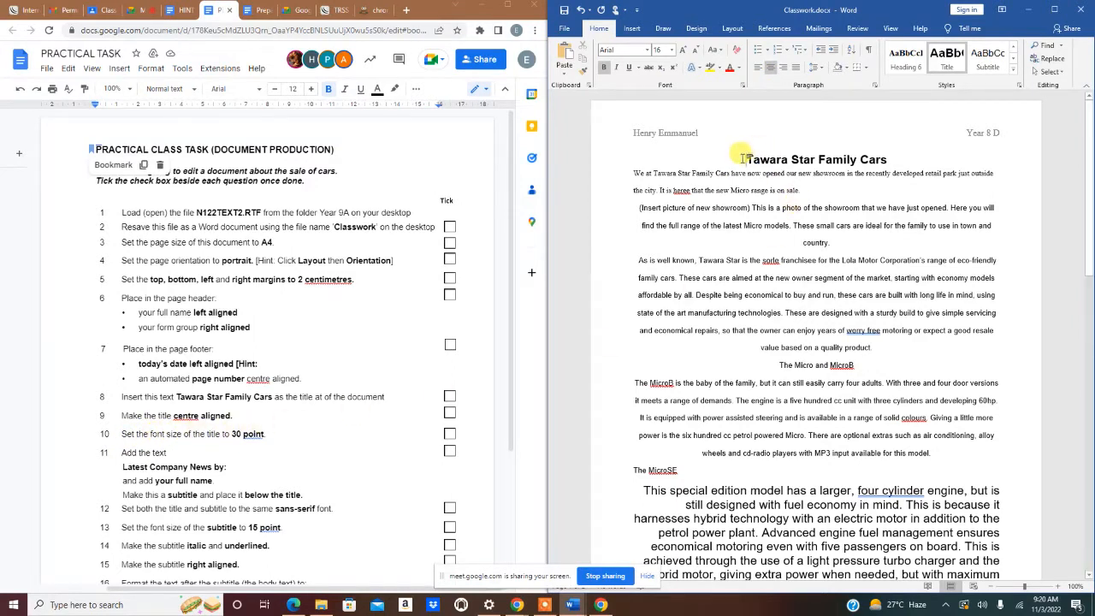
- Make the Tawara Star Family Cars heading 30 pt and add a new line below it
left_click_drag(741, 154, 881, 154)
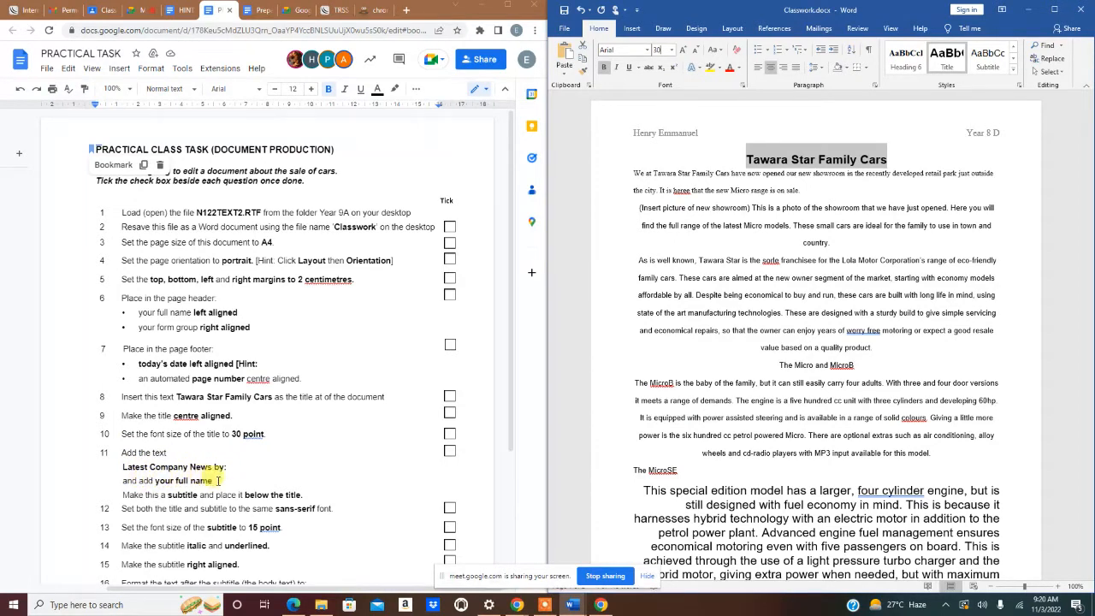
key("Return")
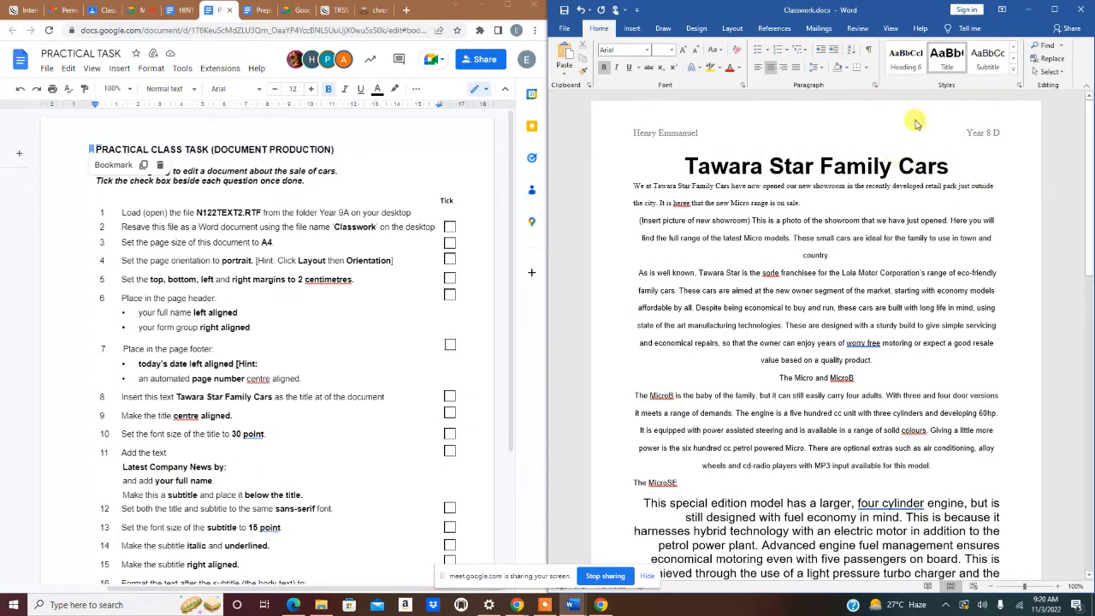
left_click(959, 174)
key("Return")
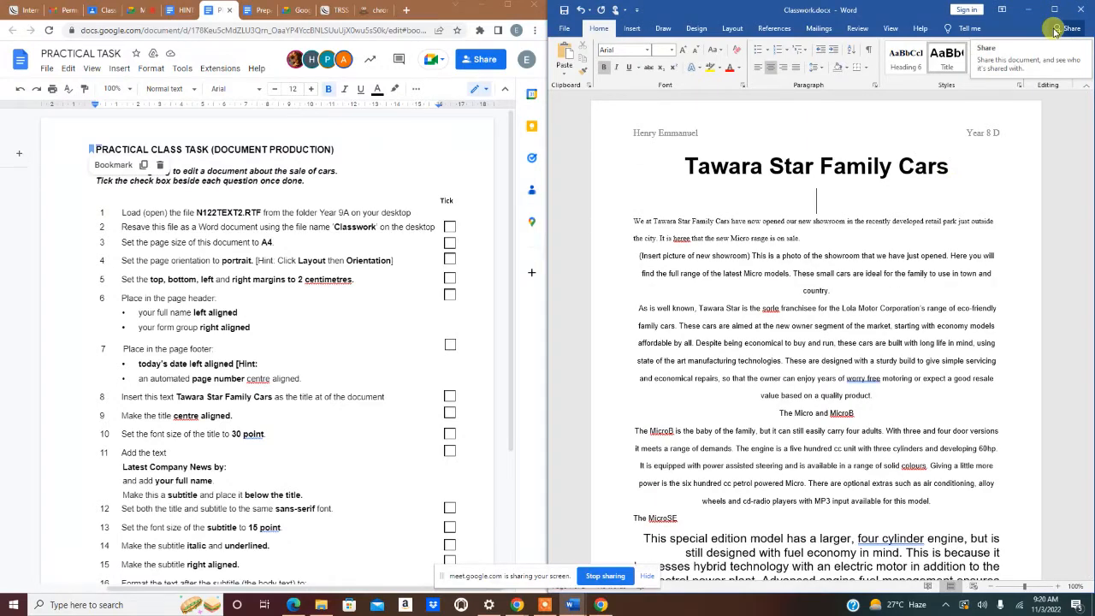
- Type the subtitle 'Latest Company News by' with the student's name, replacing the stray quote with a colon
type("Latest")
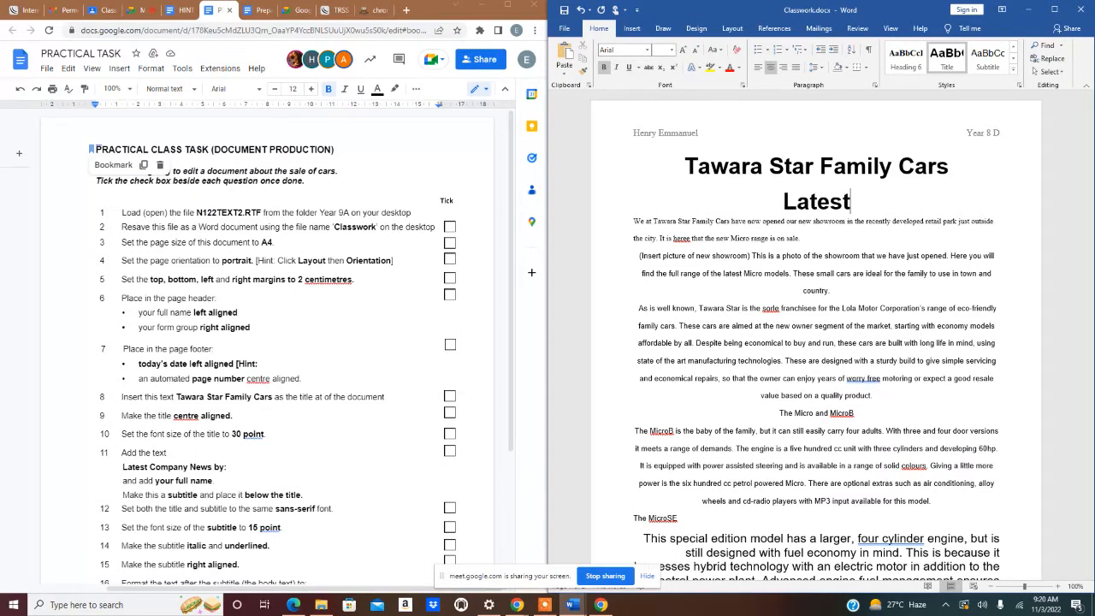
type(" Compan")
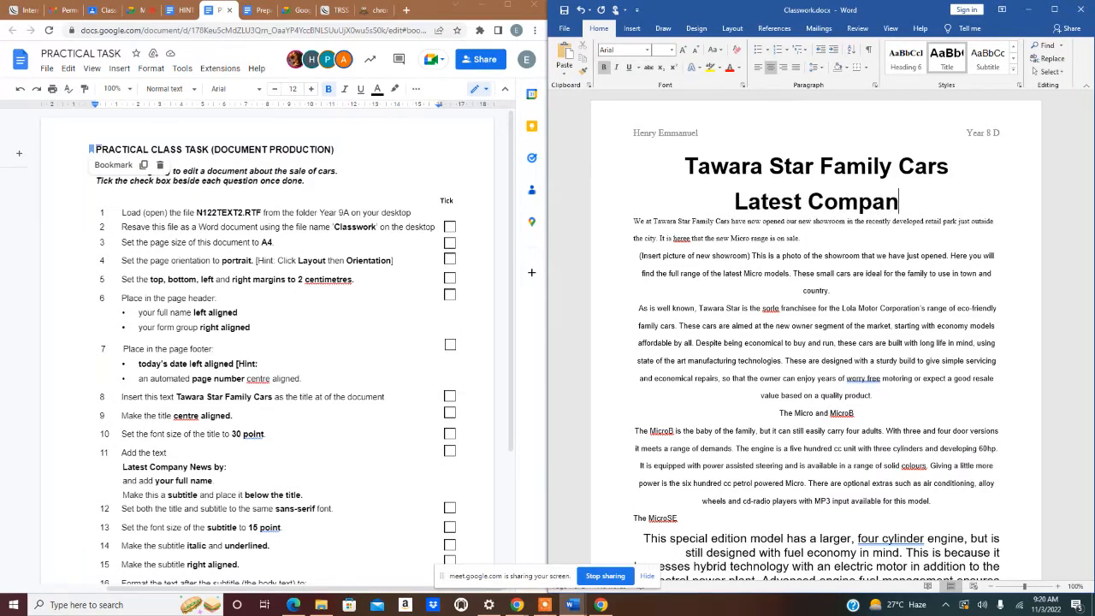
type("y Ne")
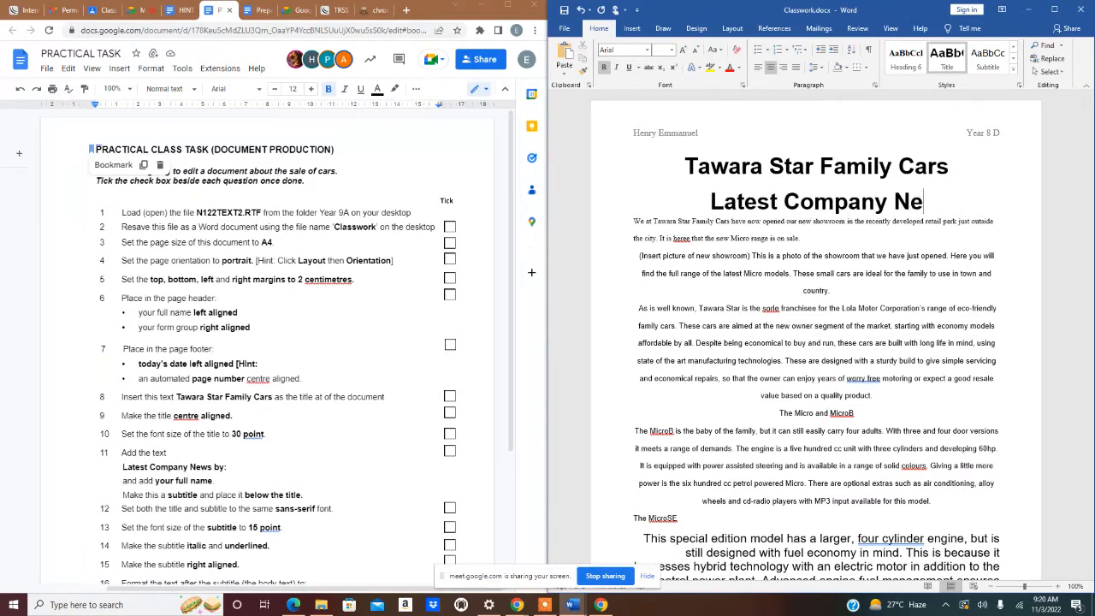
type("ws")
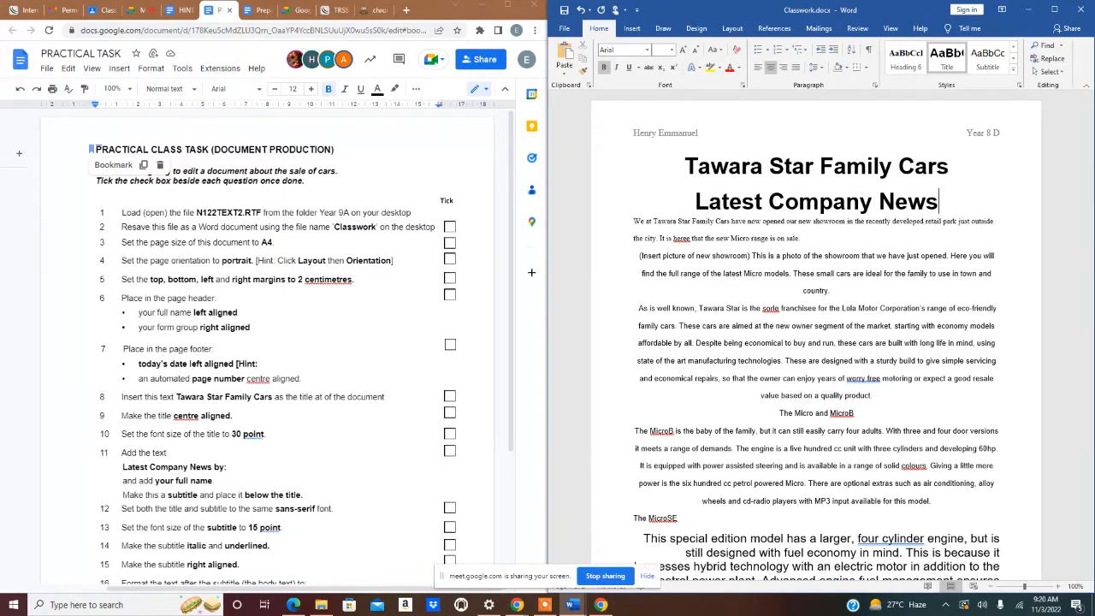
type(" by")
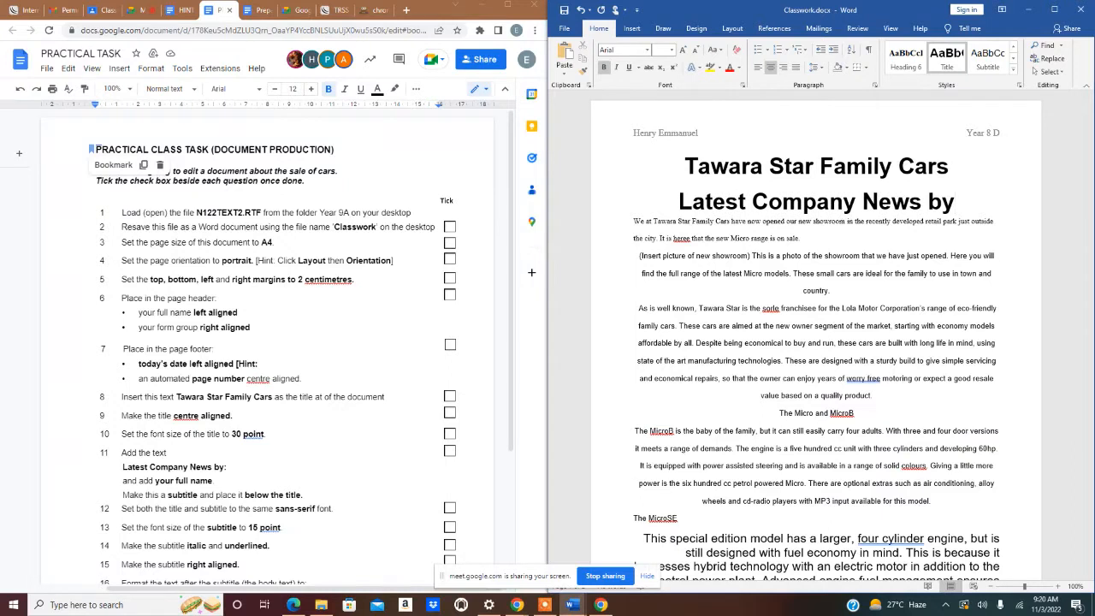
type("\" ")
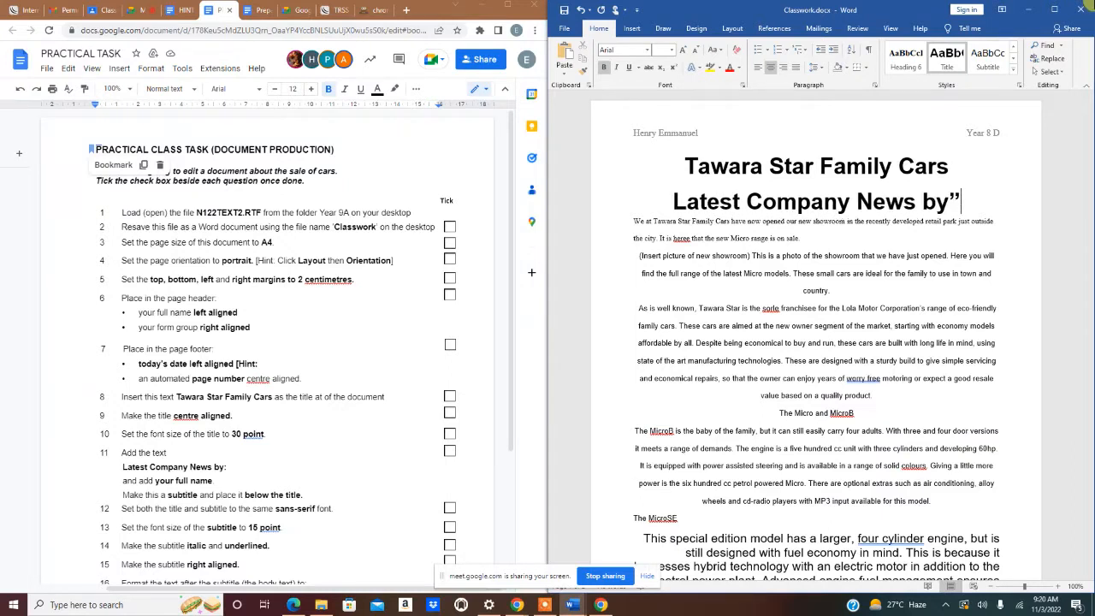
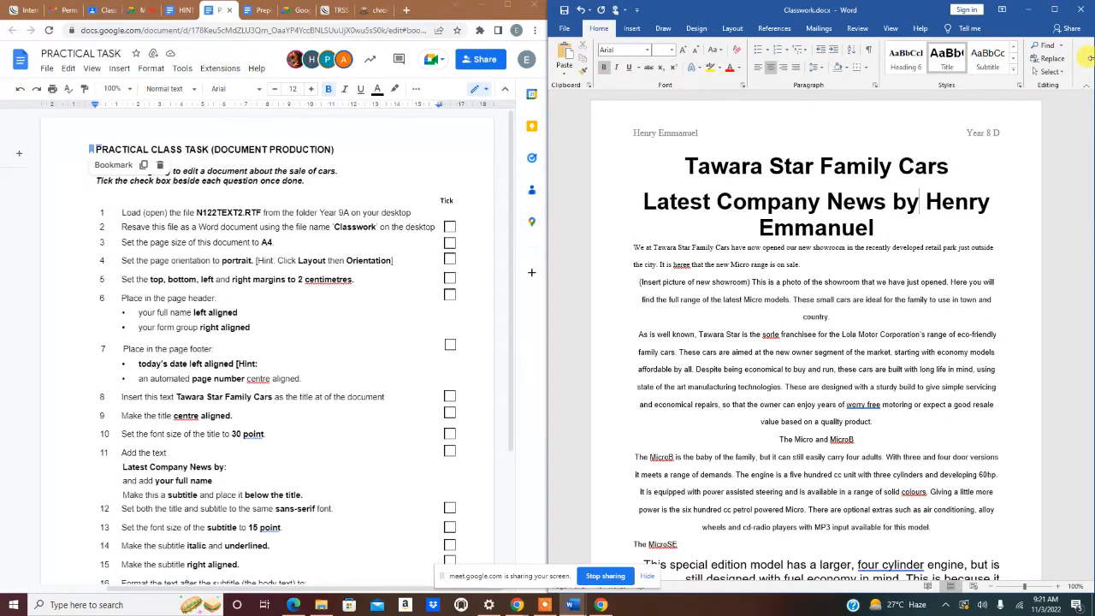
type(":")
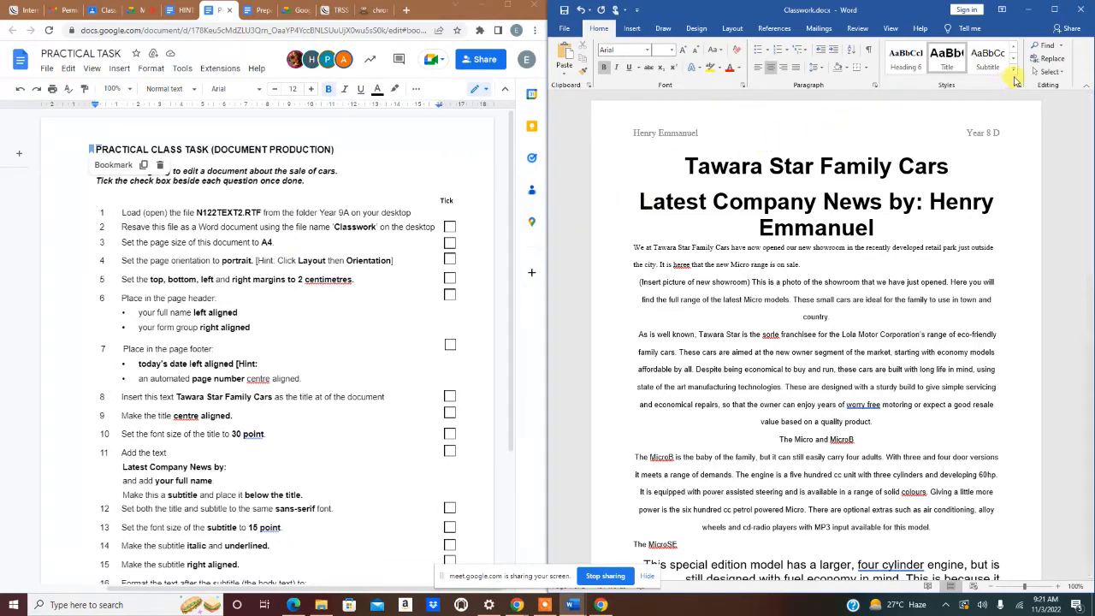
- Apply the Subtitle style to the 'Latest Company News by:' line and check the title and subtitle styles
left_click(988, 59)
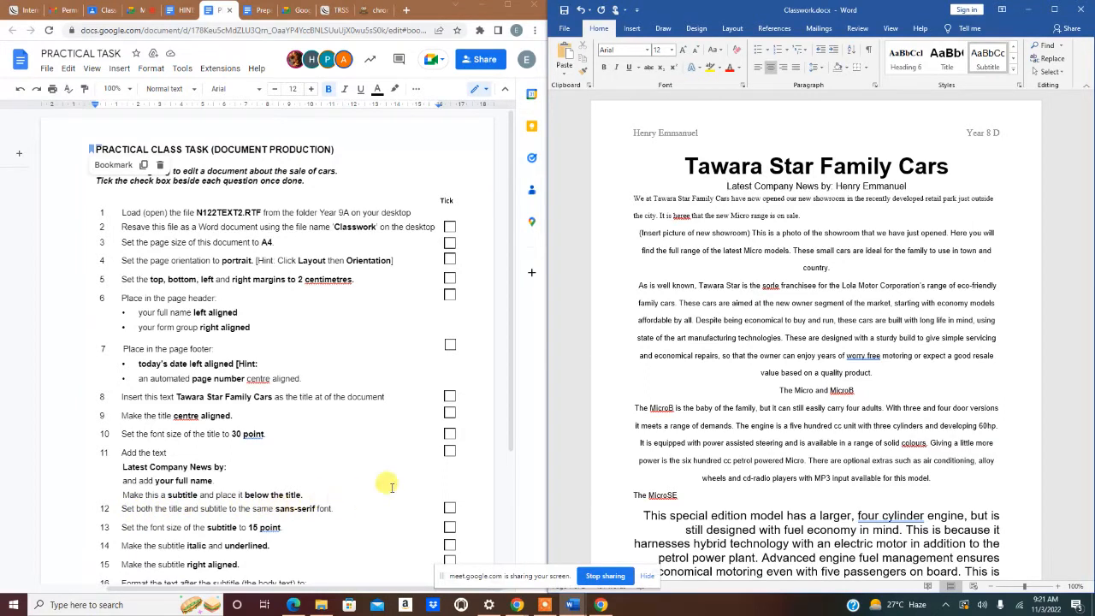
left_click(690, 169)
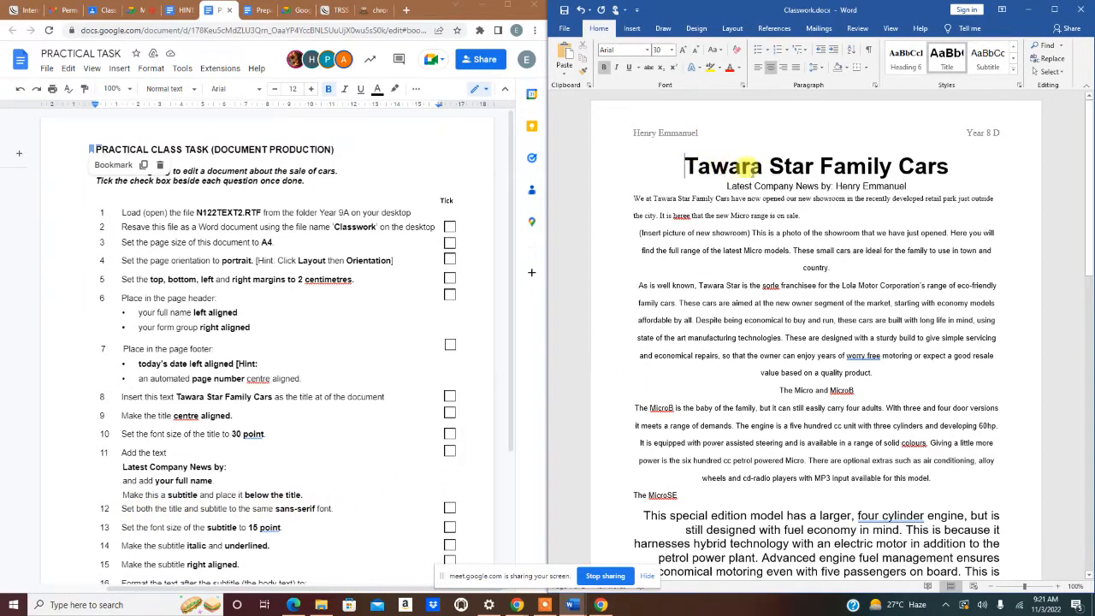
left_click(773, 187)
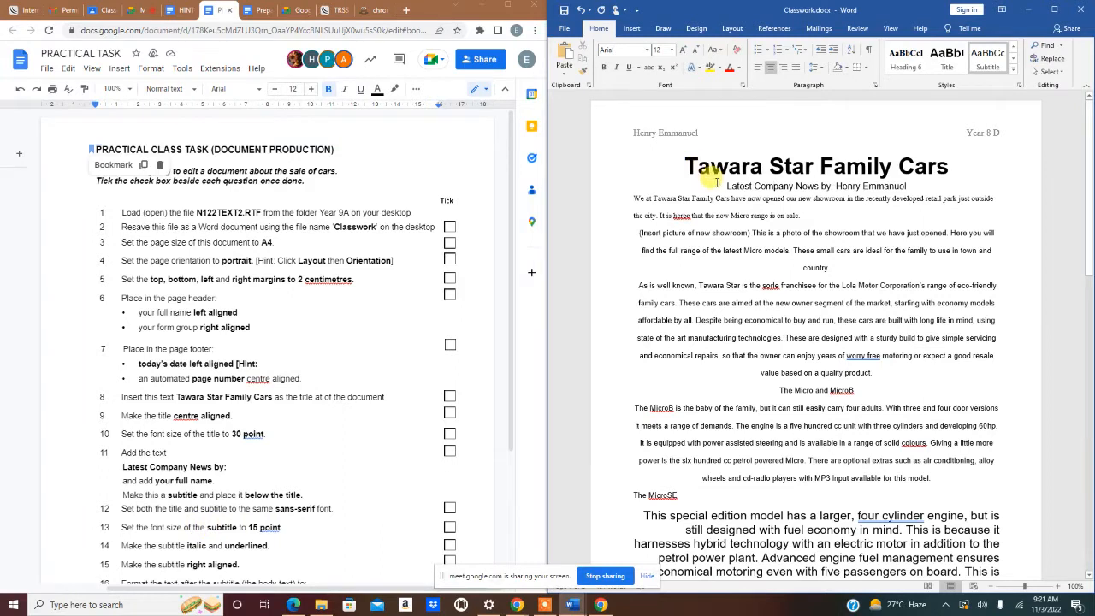
- Format the whole author line as 15 pt, italic, underlined and aligned right
left_click_drag(727, 185, 909, 186)
left_click(661, 49)
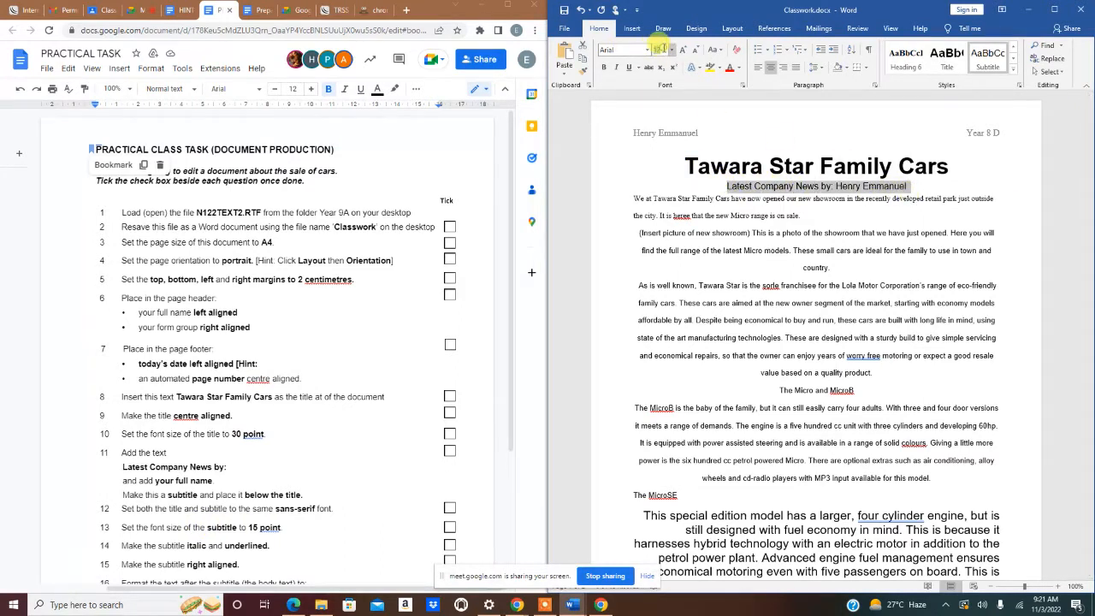
type("15")
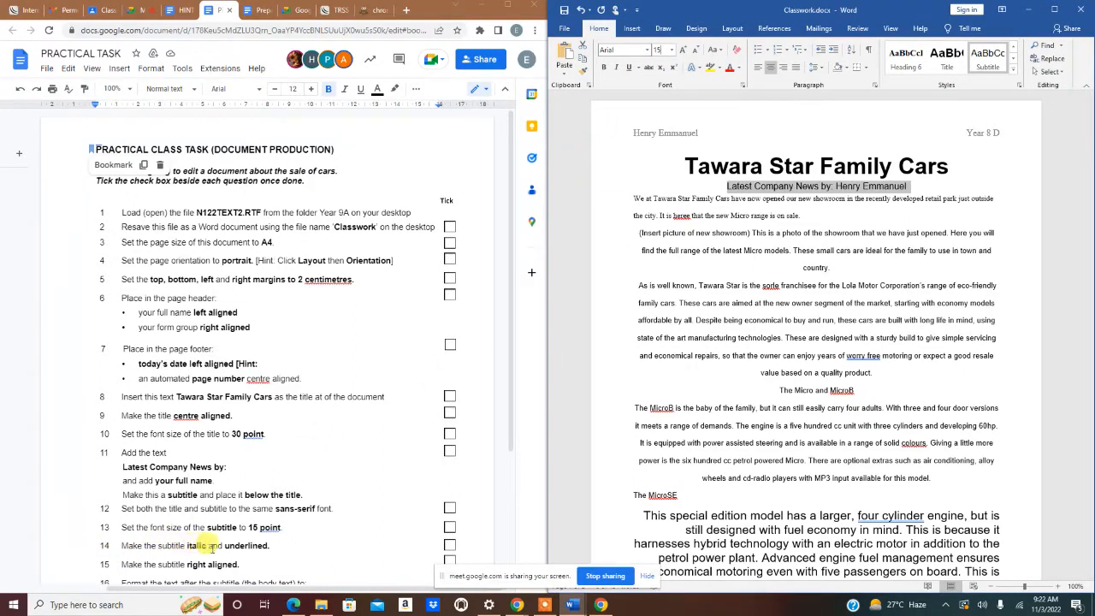
left_click(616, 67)
left_click(628, 67)
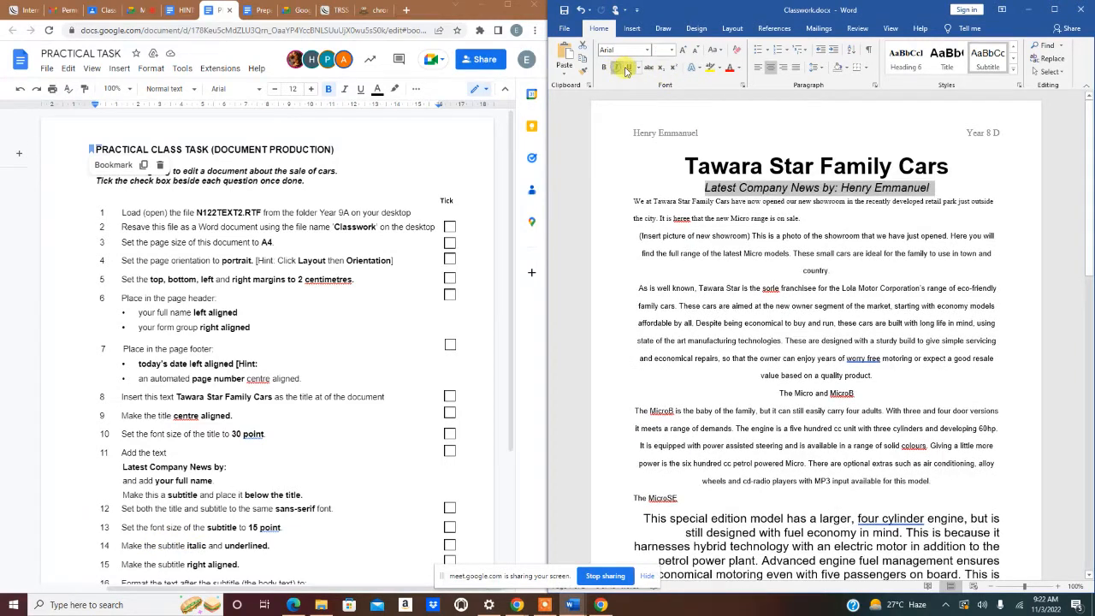
left_click(628, 68)
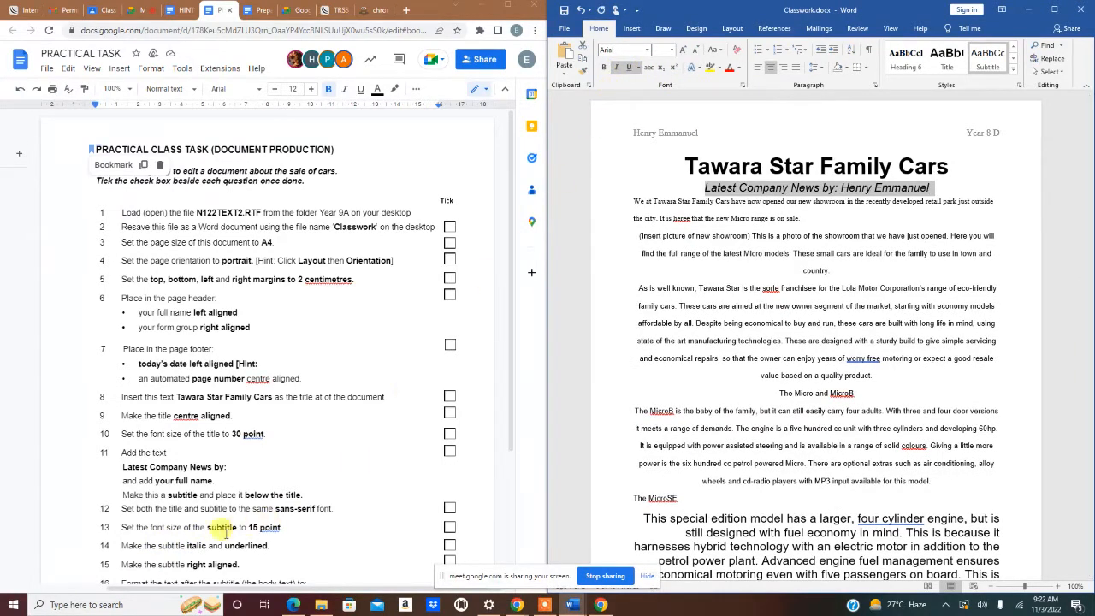
left_click(784, 69)
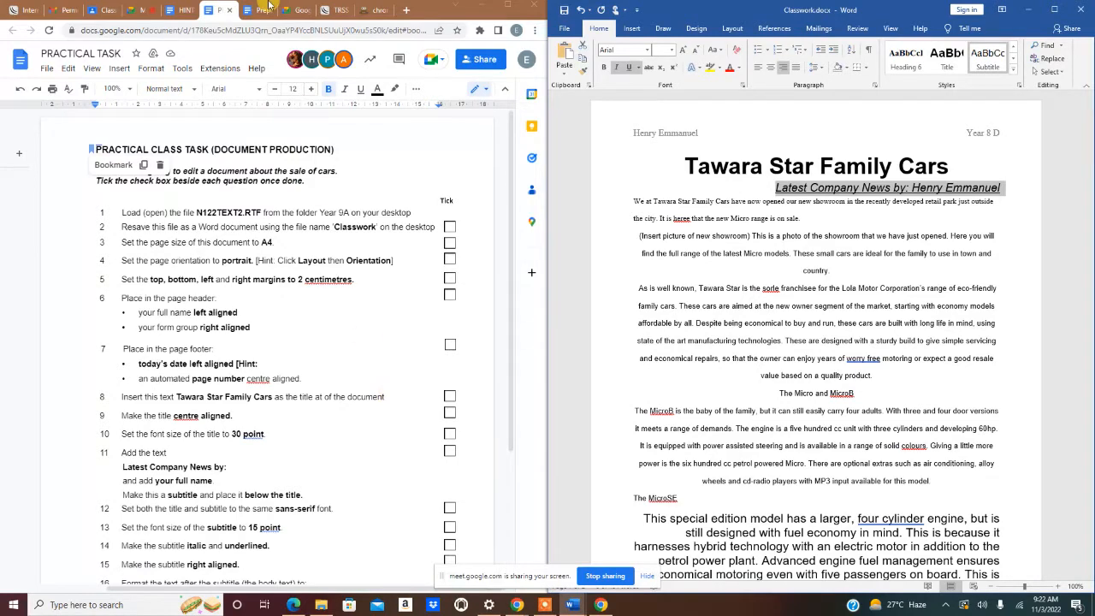
- Highlight the body-text instruction in the task list
scroll(218, 379, "down", 3)
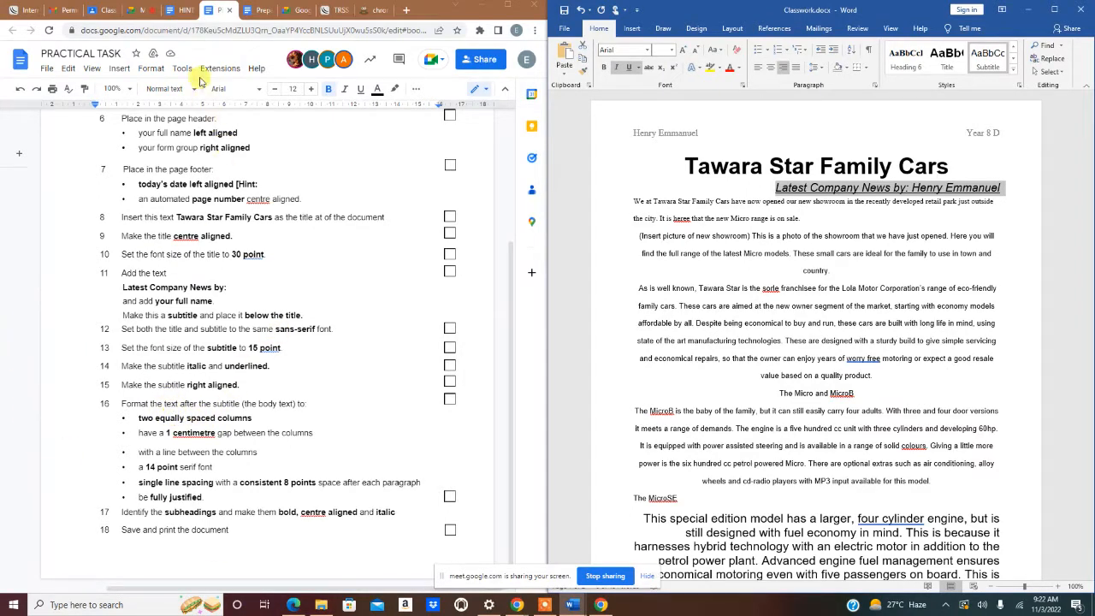
left_click(395, 91)
left_click(438, 141)
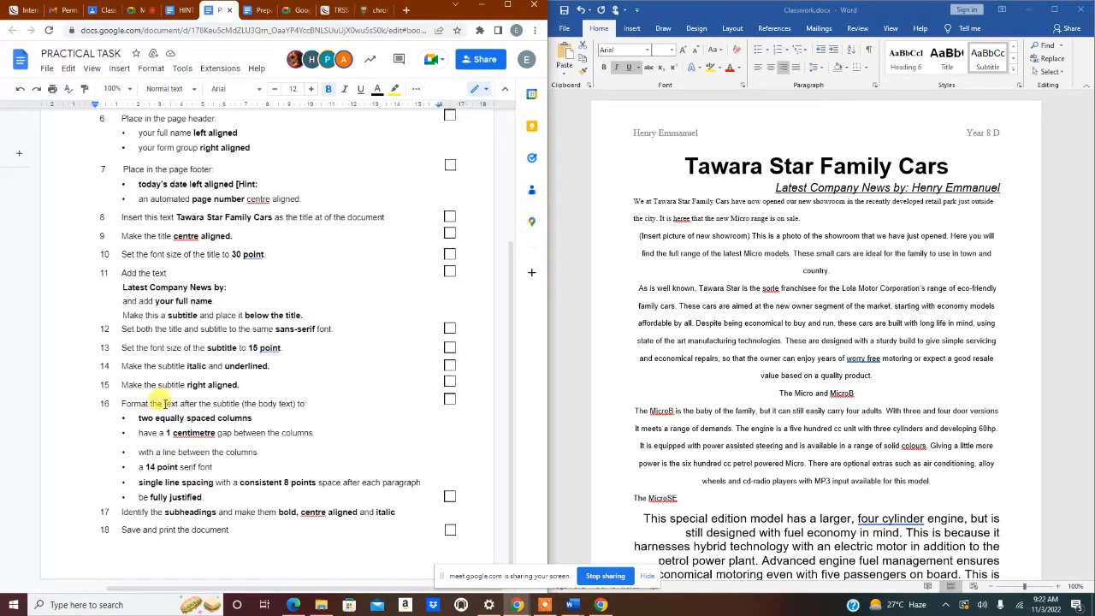
left_click_drag(164, 403, 240, 403)
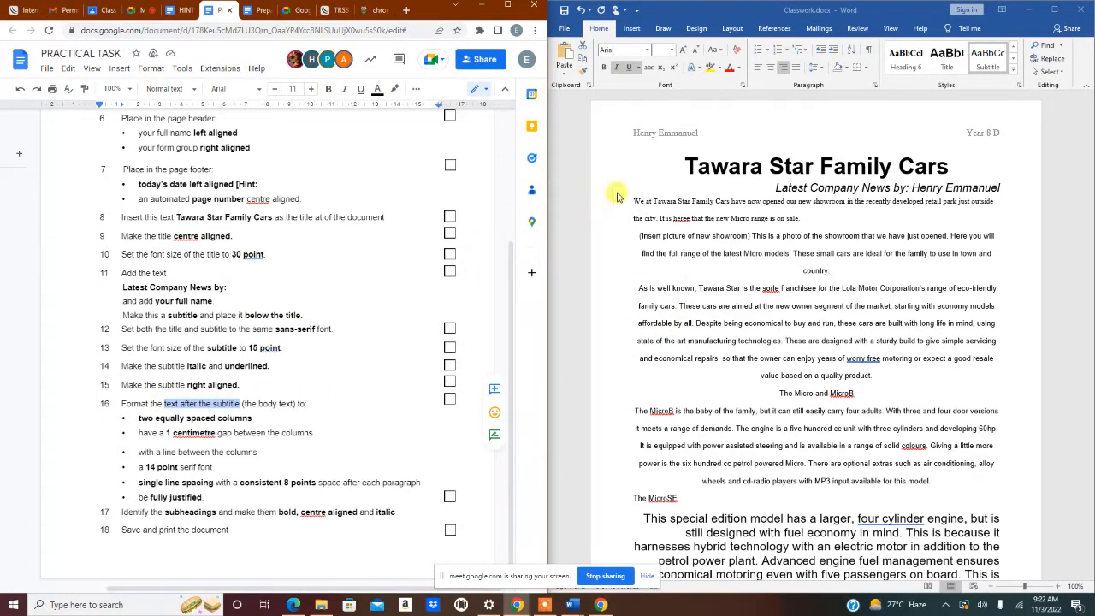
- Select the body text from 'We at Tawara…' down to the end of page 2
left_click_drag(633, 202, 826, 566)
scroll(723, 270, "up", 1)
scroll(721, 271, "up", 10)
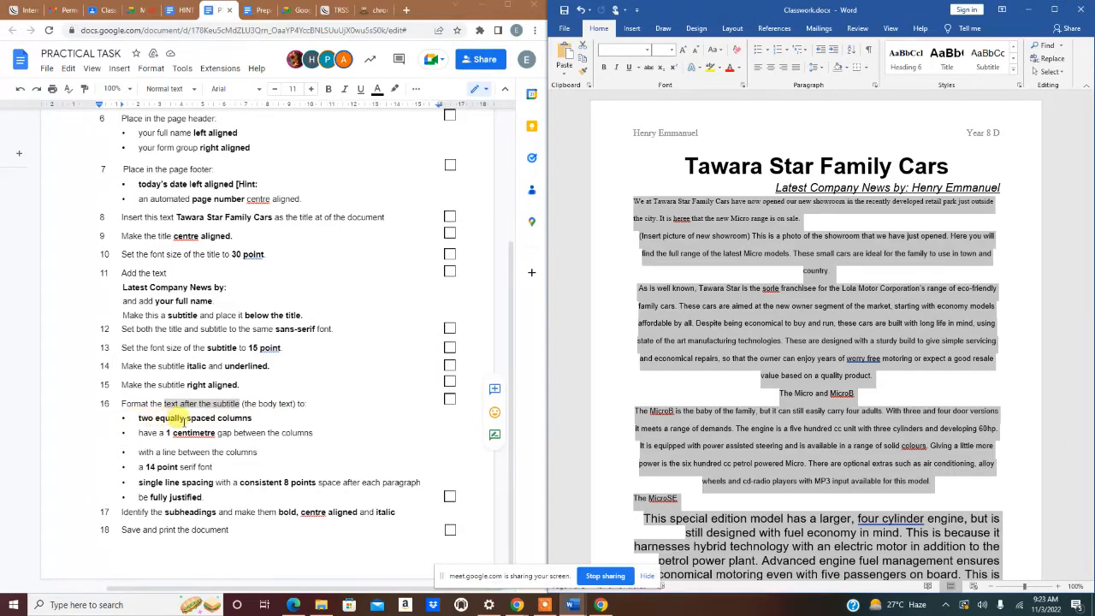
- Use More Columns to give the body text Two columns, 1 cm spacing and Line between
left_click(725, 31)
left_click(655, 68)
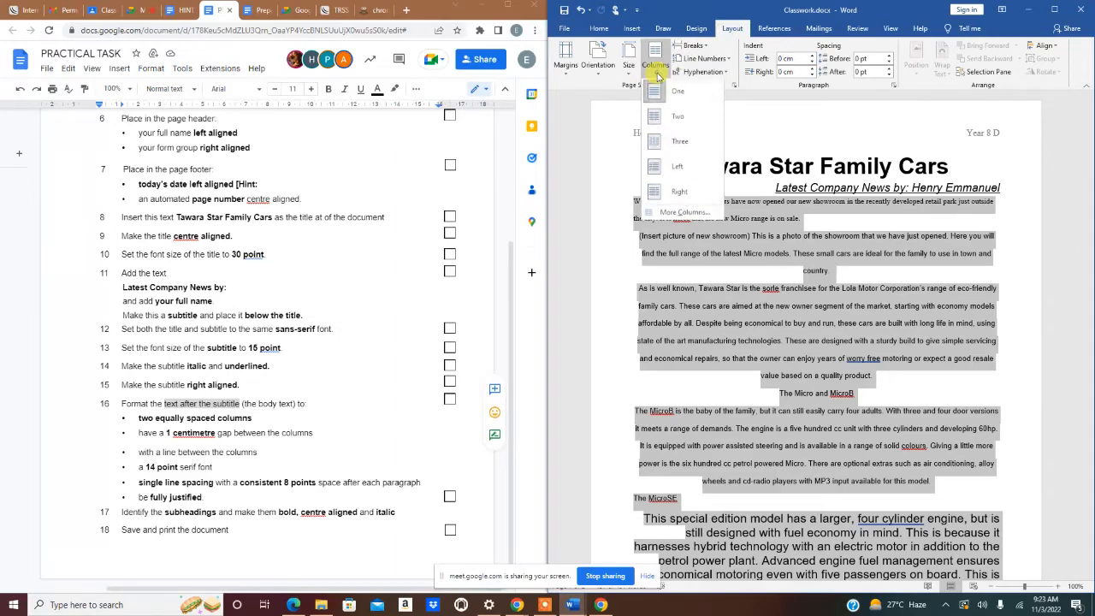
left_click(675, 211)
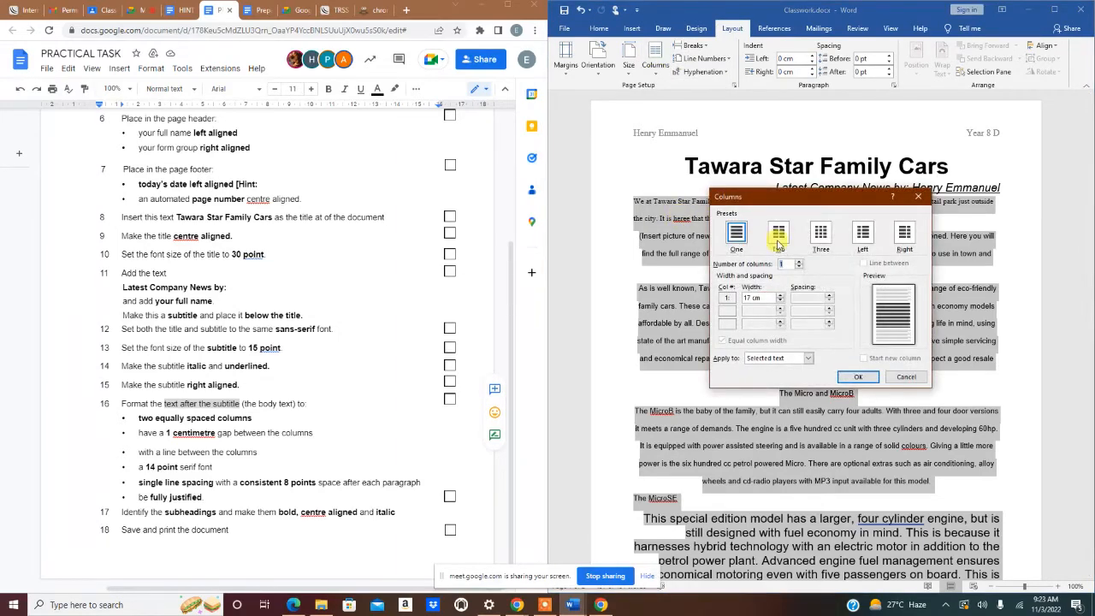
left_click(777, 235)
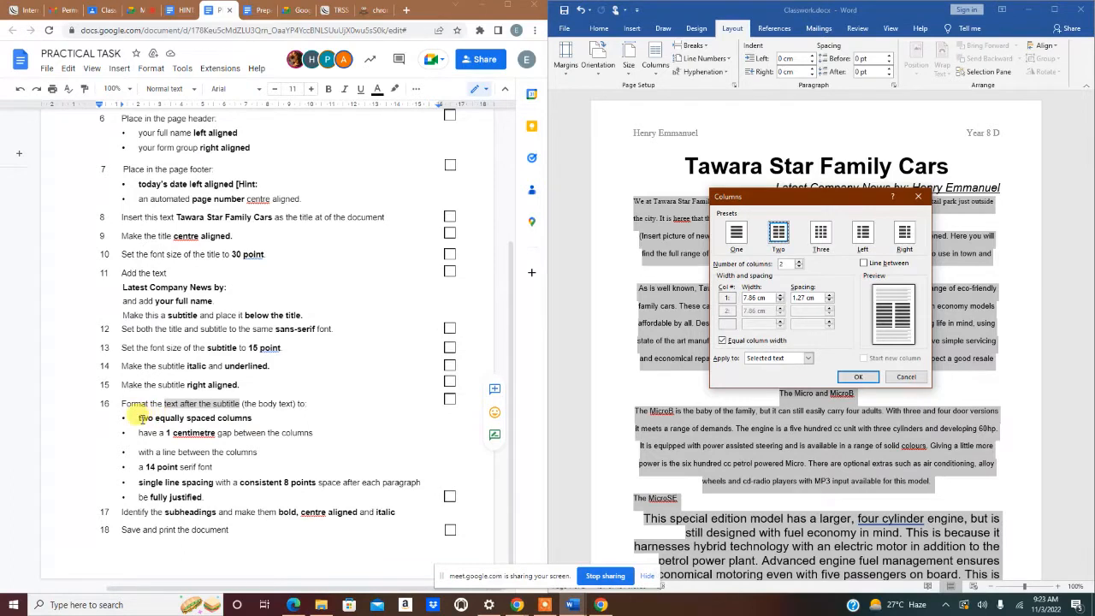
left_click_drag(139, 417, 254, 419)
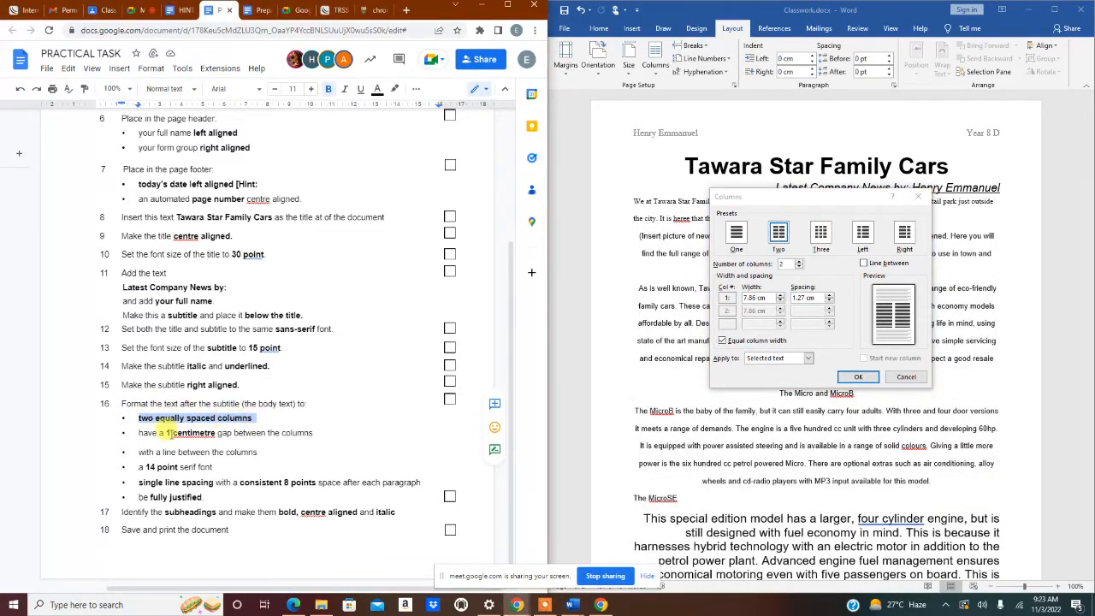
left_click_drag(167, 433, 329, 433)
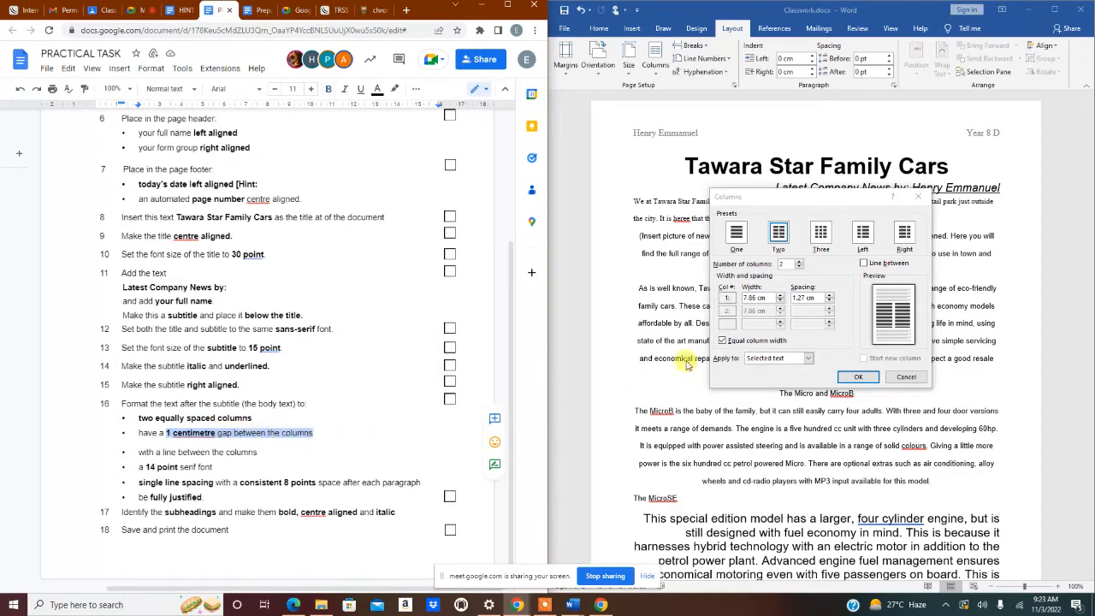
left_click(804, 295)
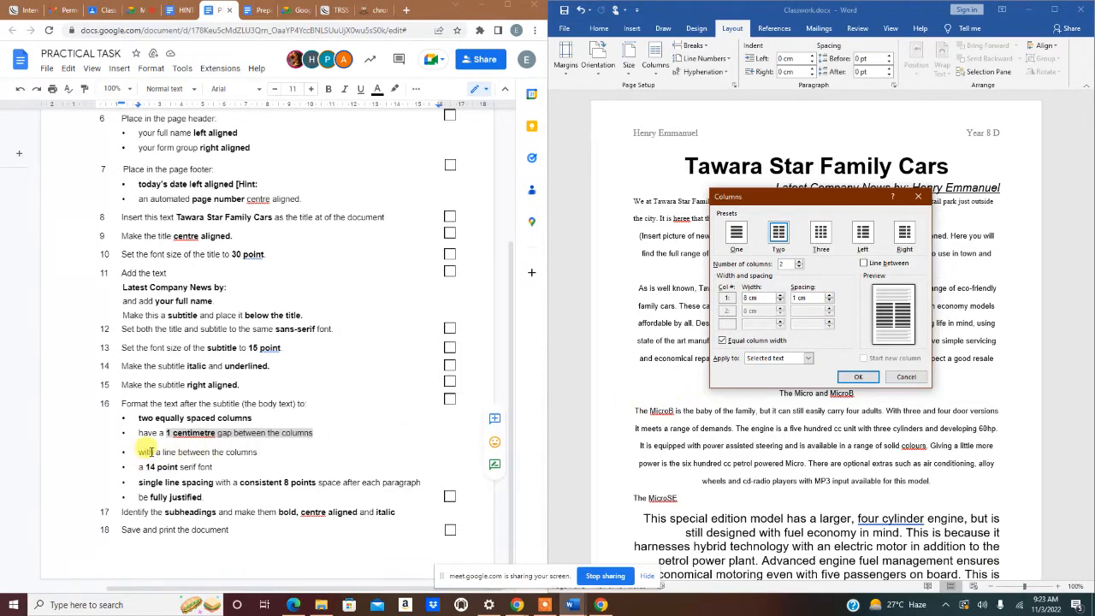
left_click_drag(156, 453, 229, 454)
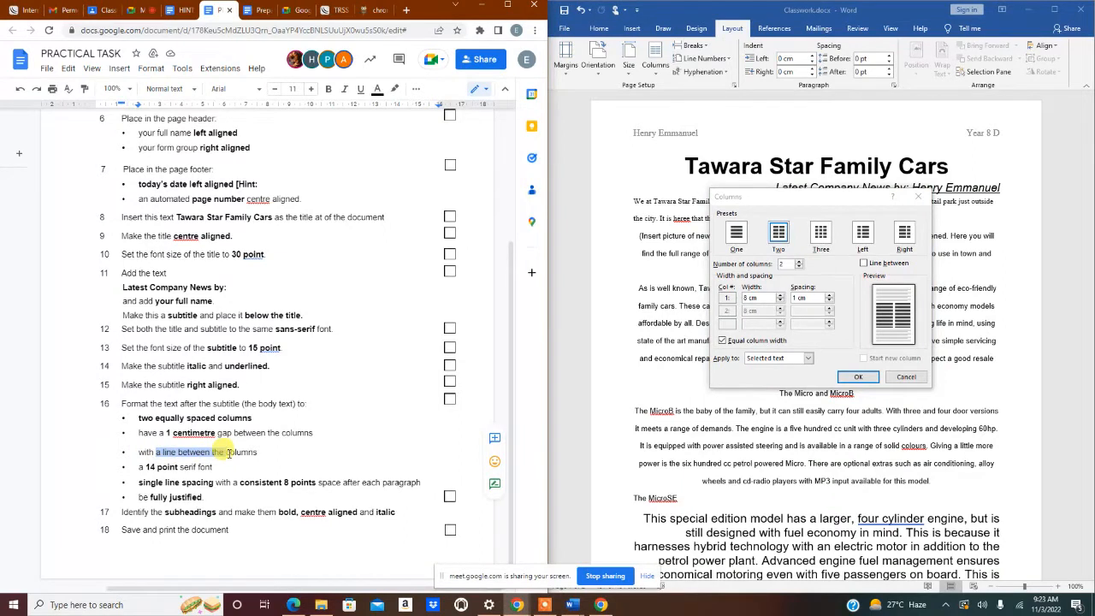
left_click(863, 266)
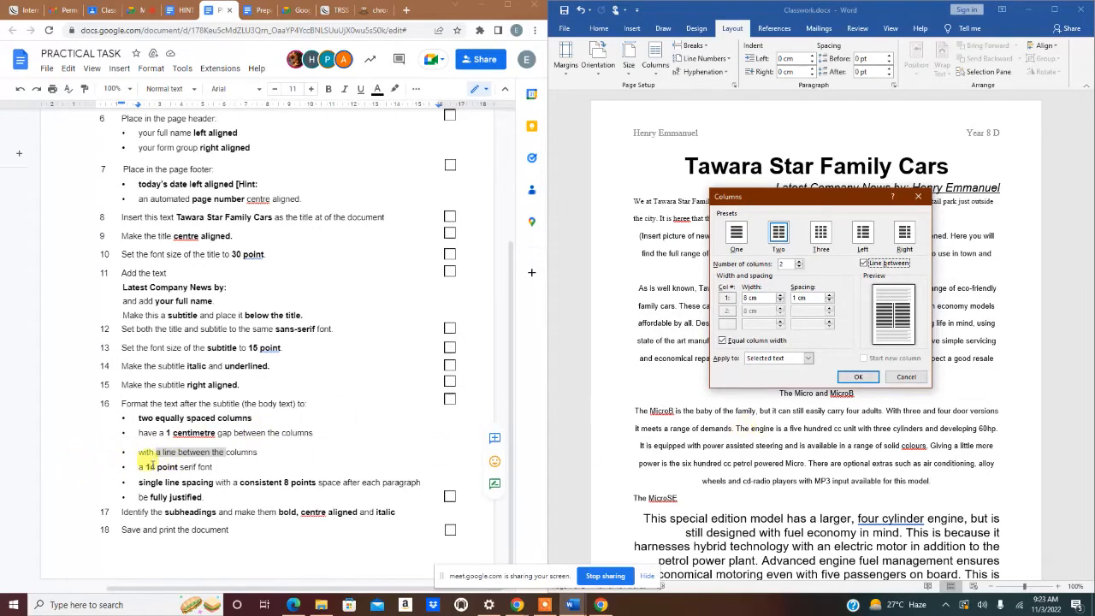
left_click(858, 377)
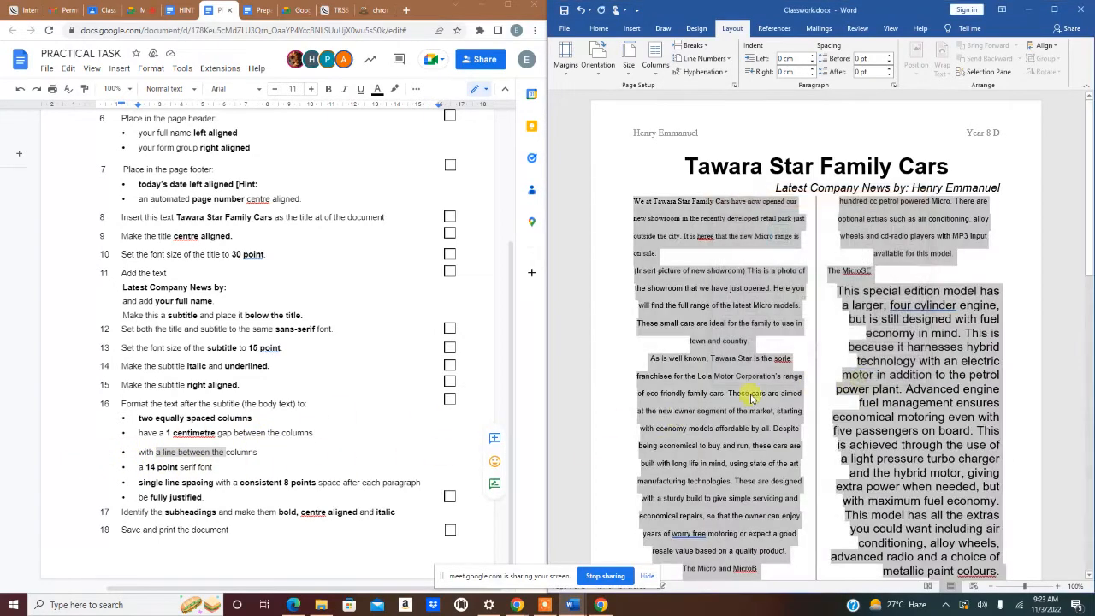
- Set the body text font to Times New Roman
left_click(599, 28)
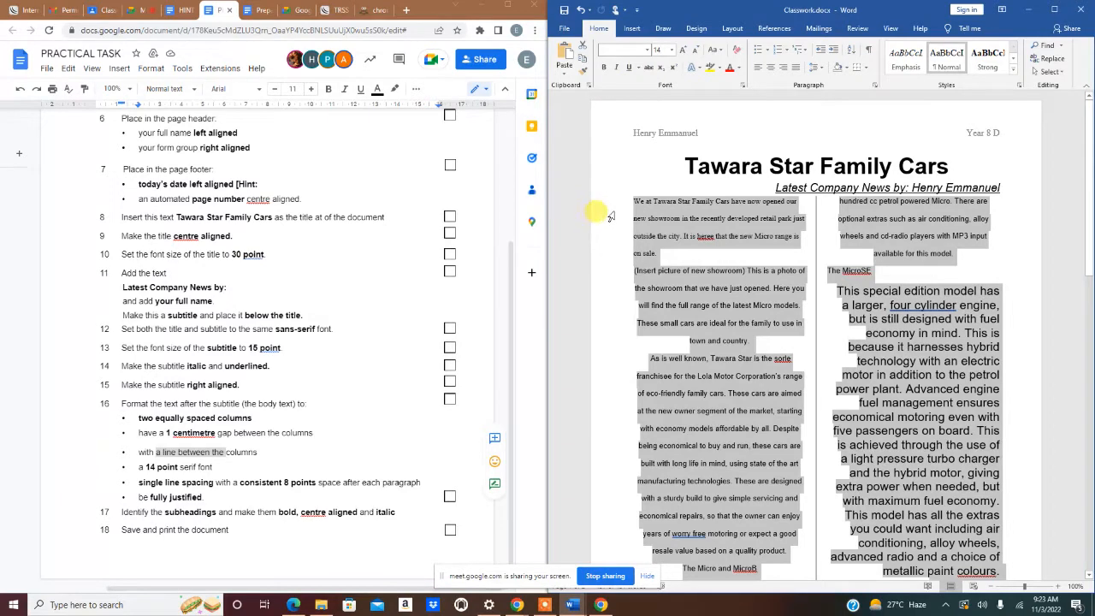
left_click(632, 50)
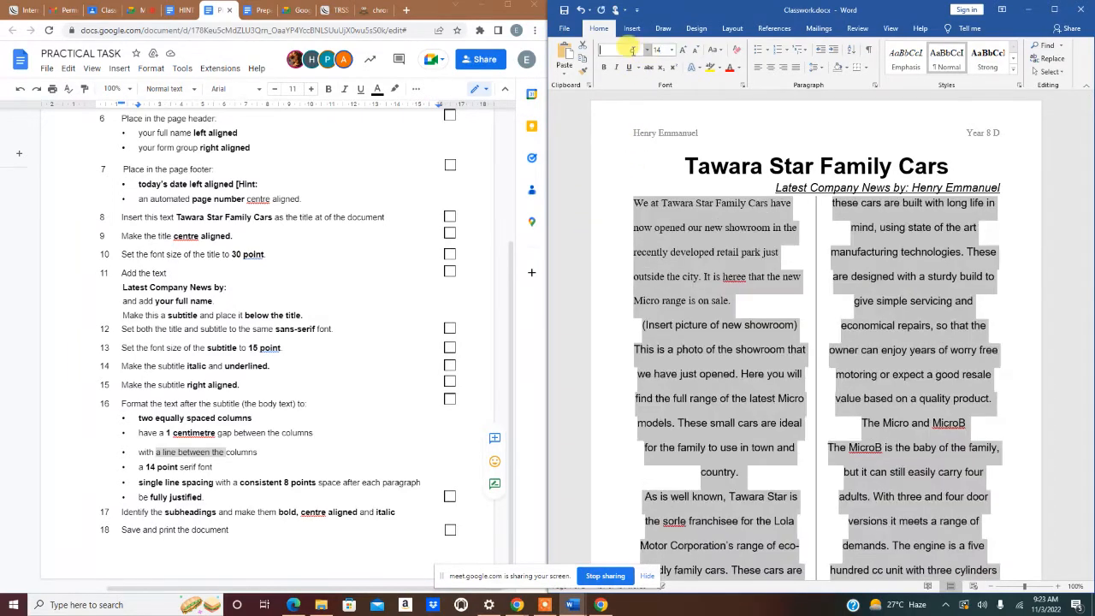
type("Times New Roman")
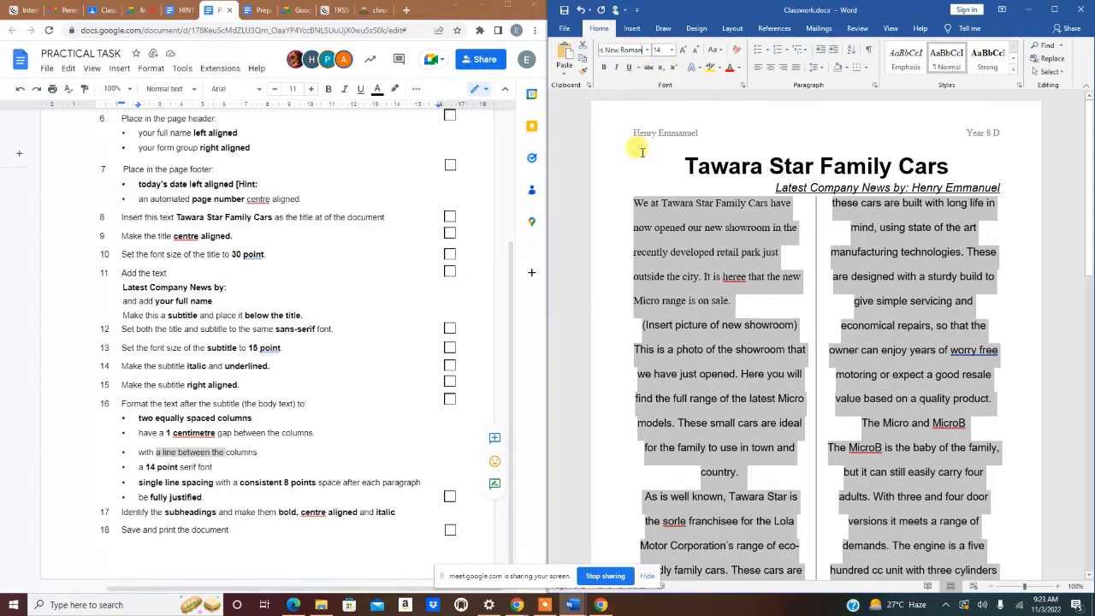
key("Return")
left_click(638, 147)
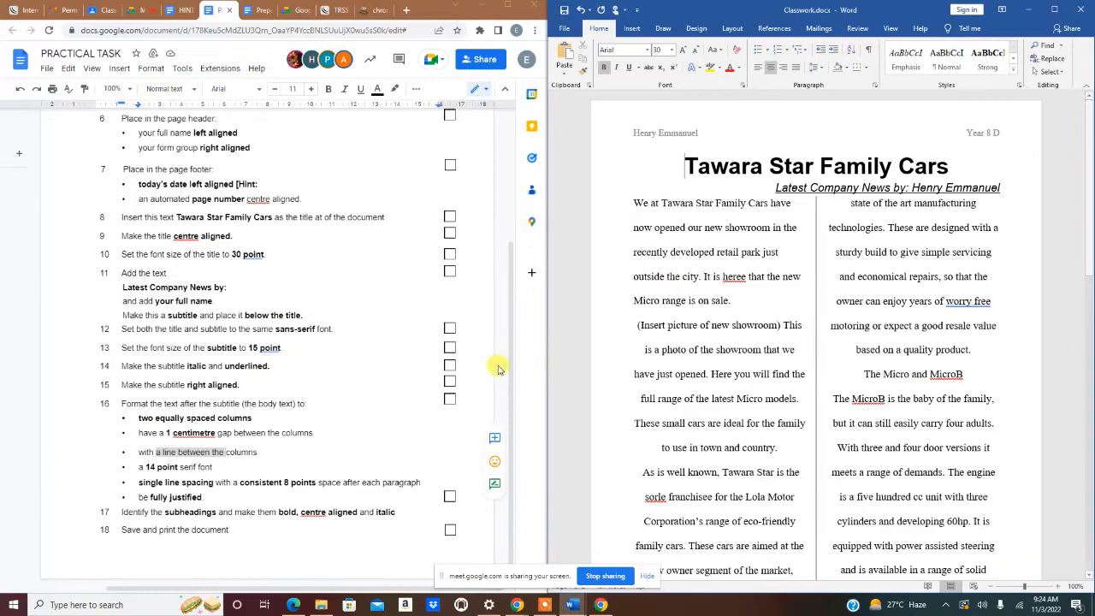
- Give the body text Justified alignment, 8 pt after and Single line spacing
left_click_drag(633, 203, 1002, 557)
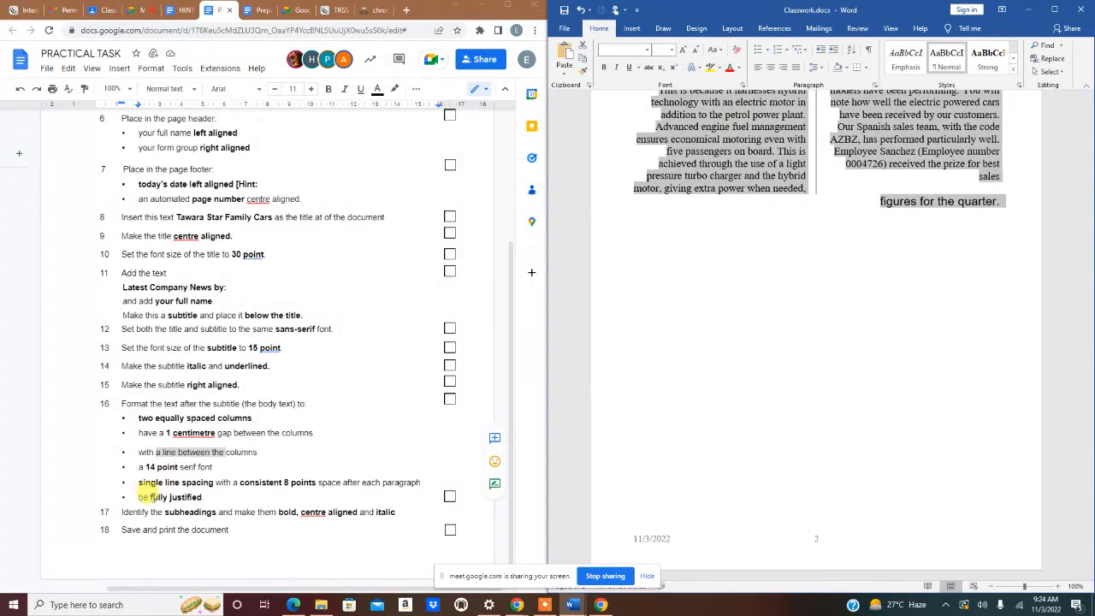
left_click(793, 75)
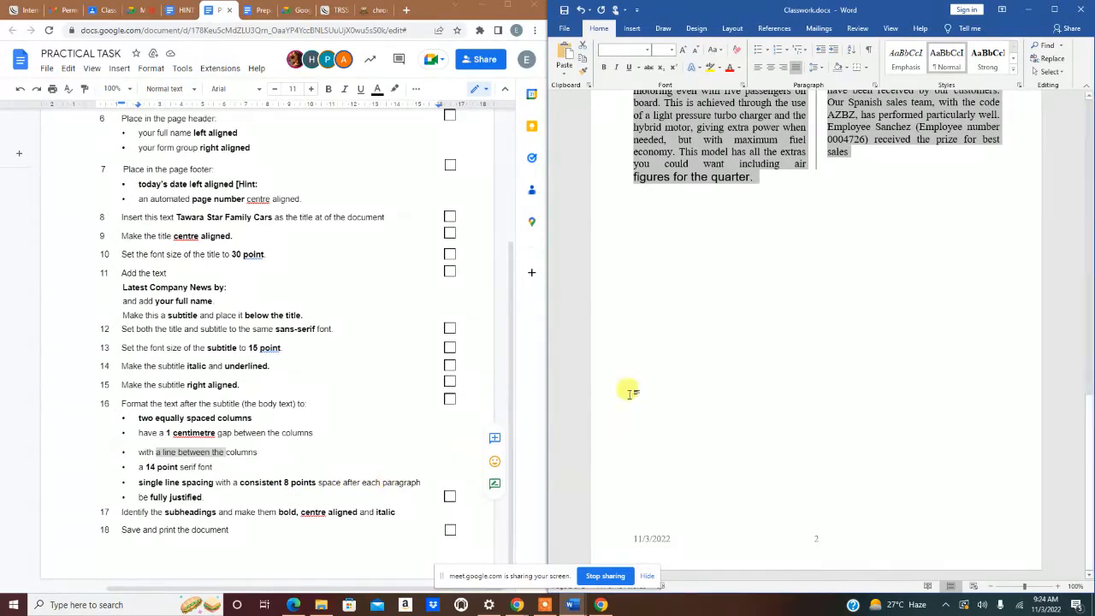
left_click(875, 84)
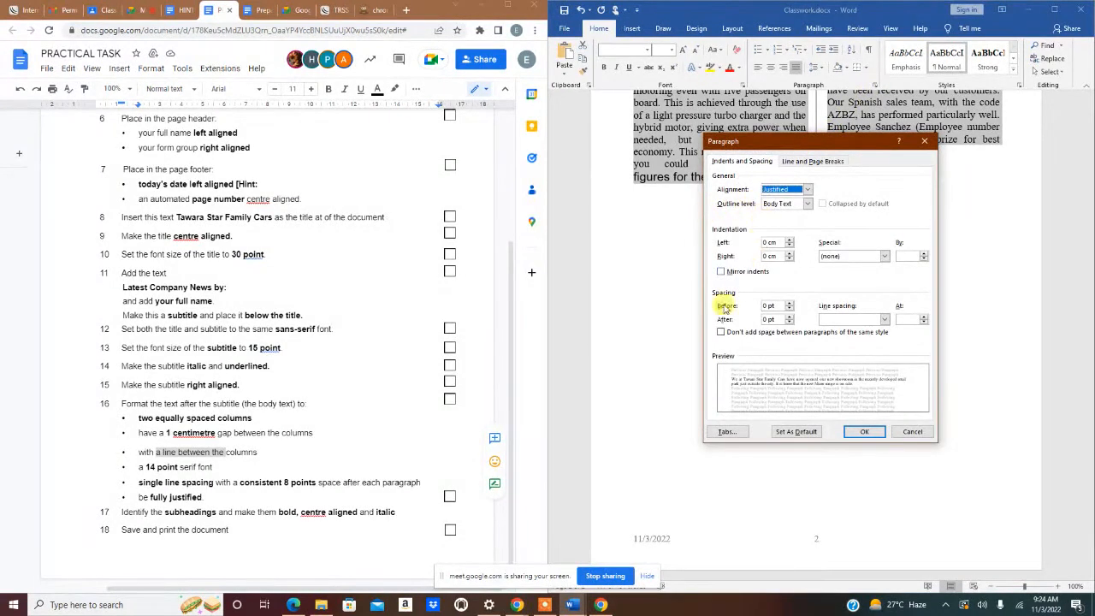
left_click(805, 190)
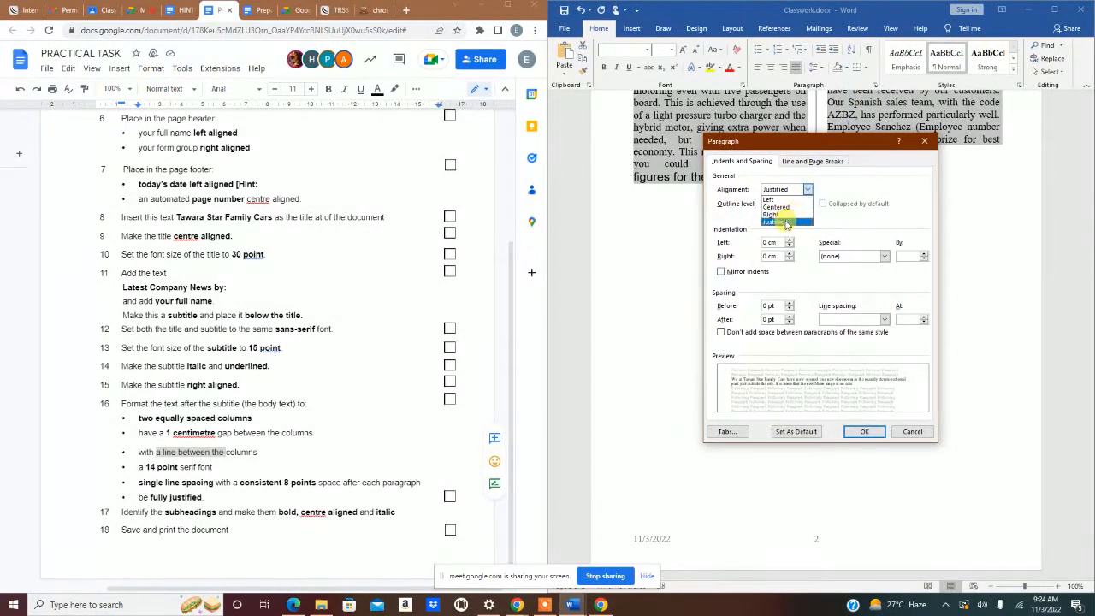
left_click(782, 220)
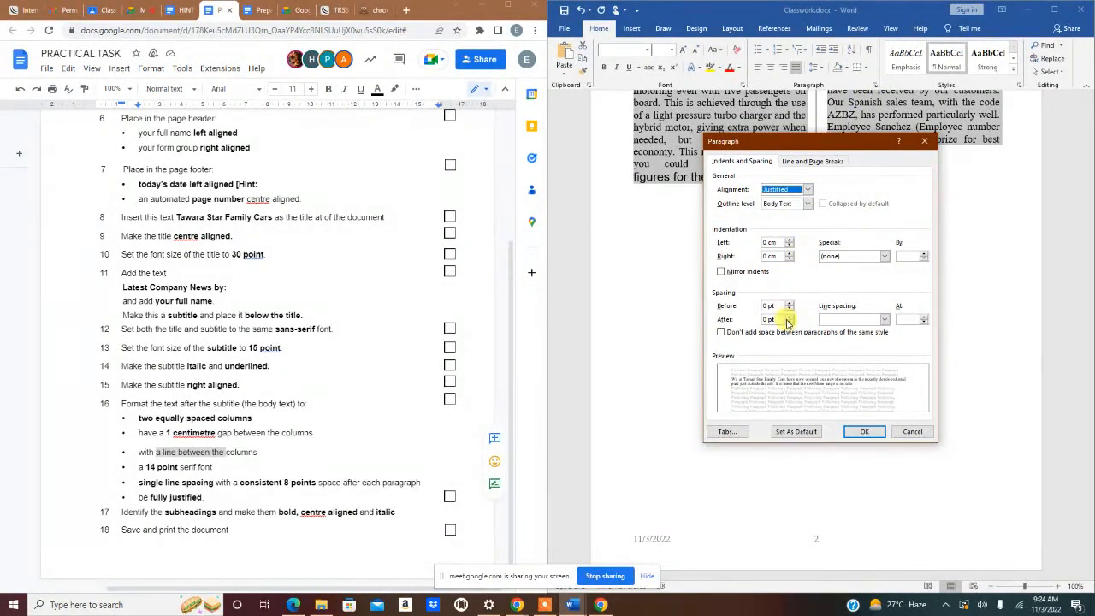
left_click(885, 319)
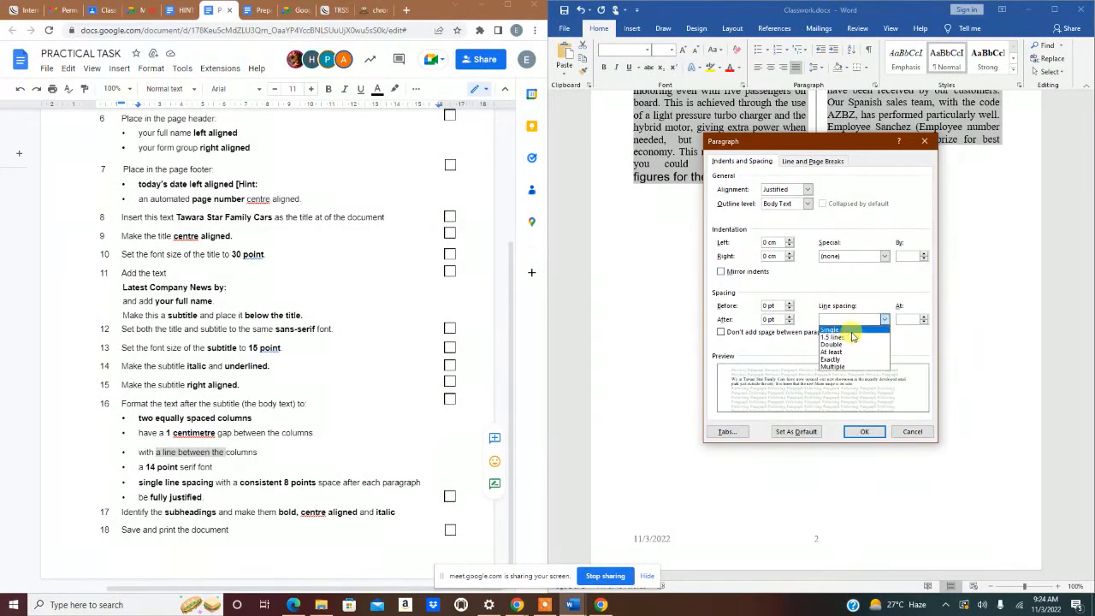
left_click(842, 330)
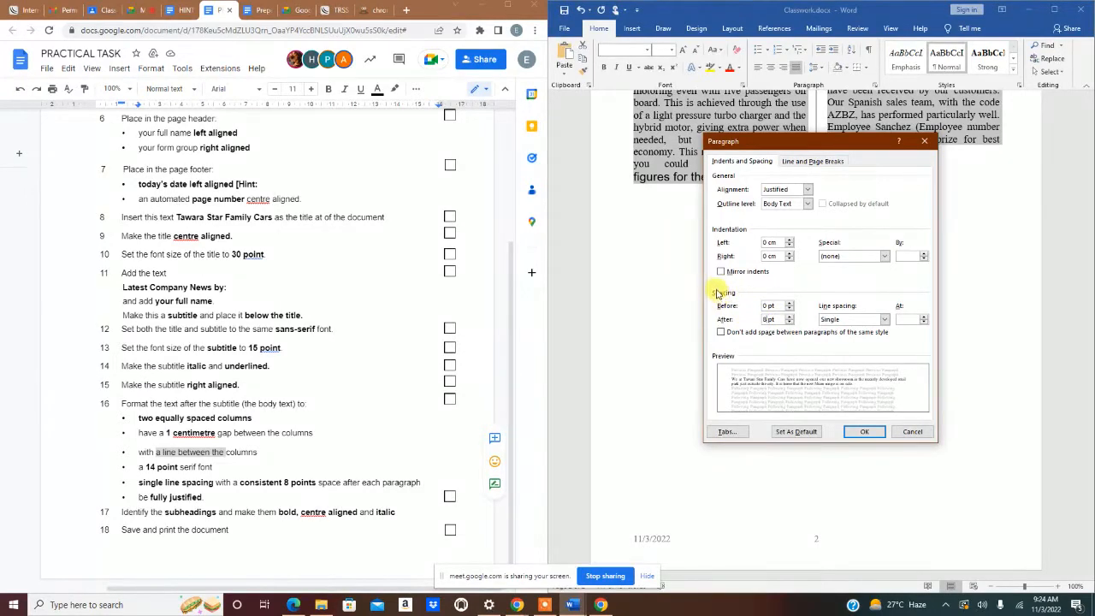
left_click(864, 432)
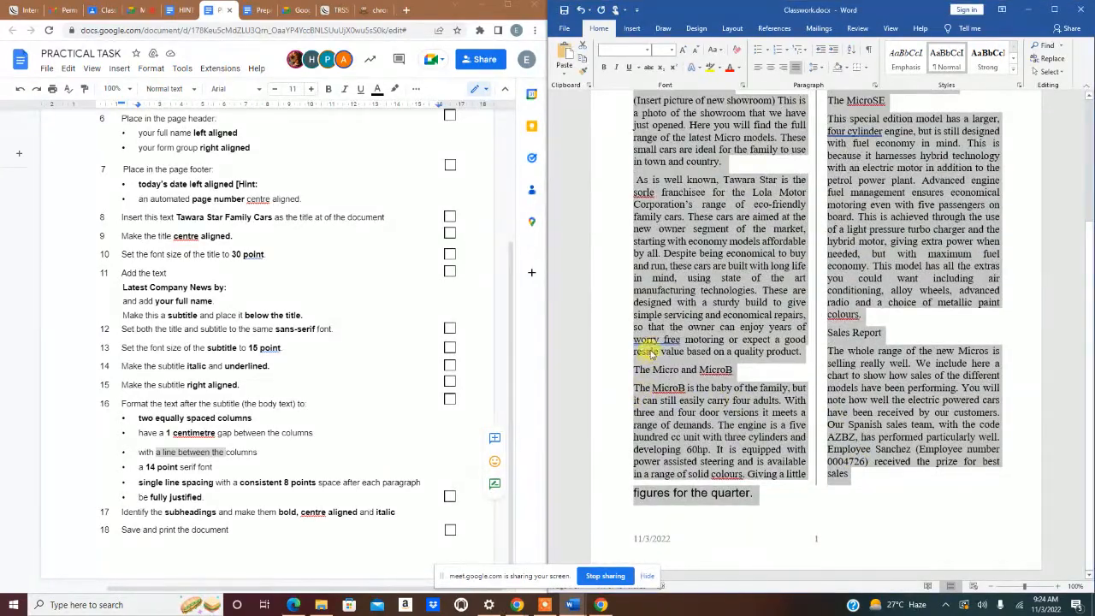
- Change the font size of the closing line 'figures for the quarter.'
scroll(688, 377, "up", 4)
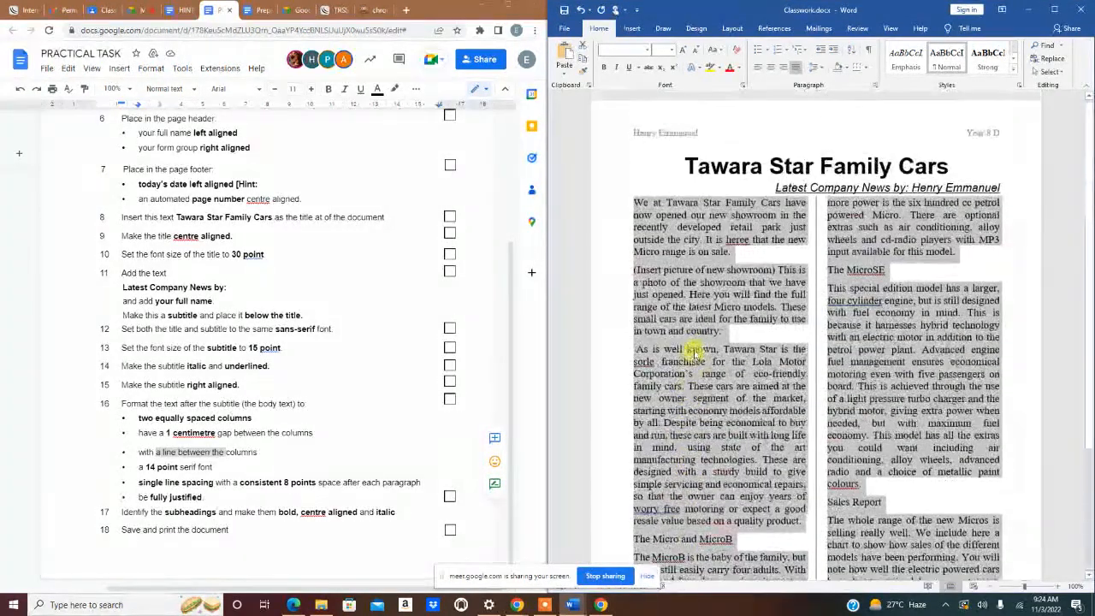
scroll(695, 360, "down", 4)
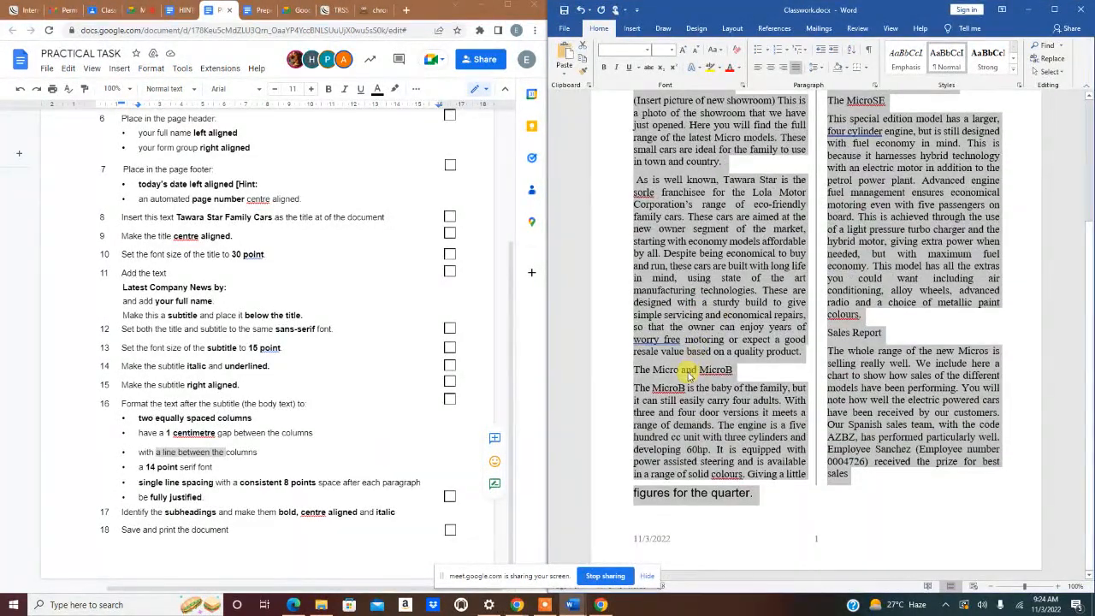
left_click(673, 495)
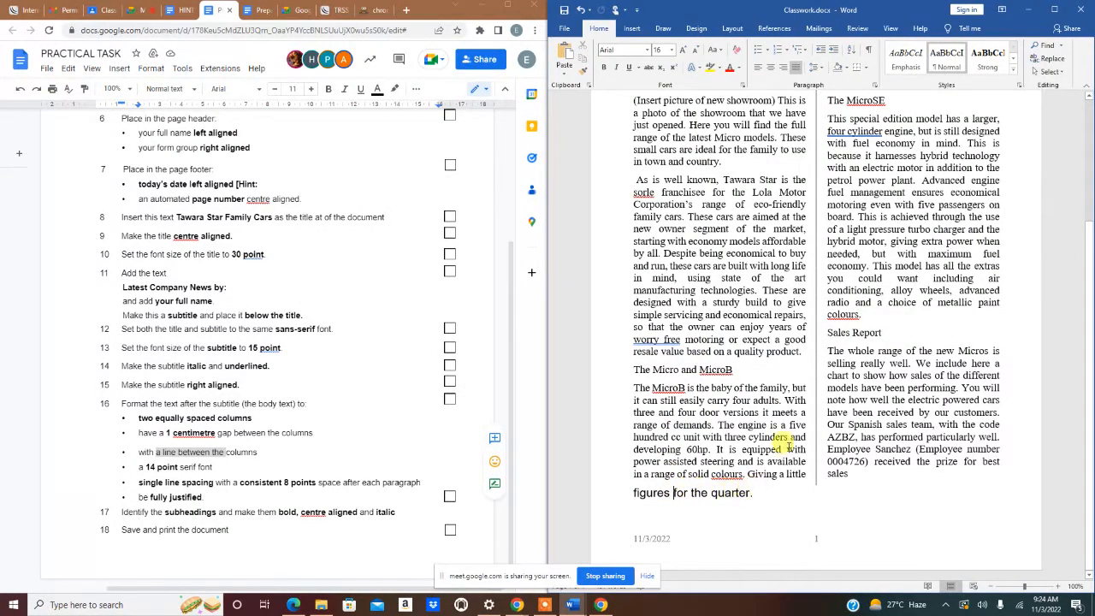
left_click_drag(757, 491, 635, 496)
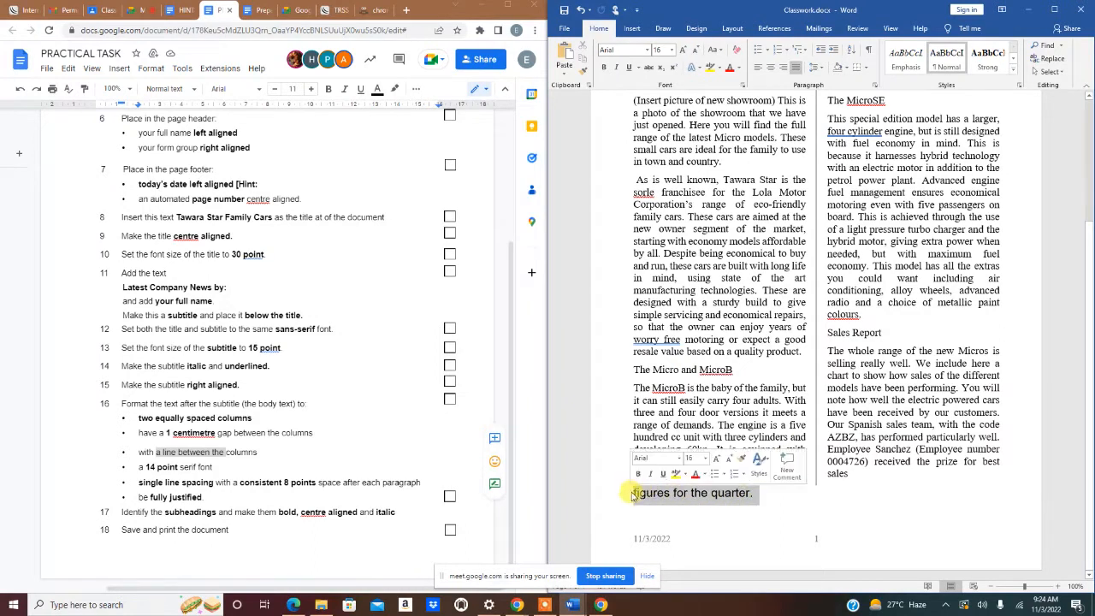
left_click(657, 49)
type("1")
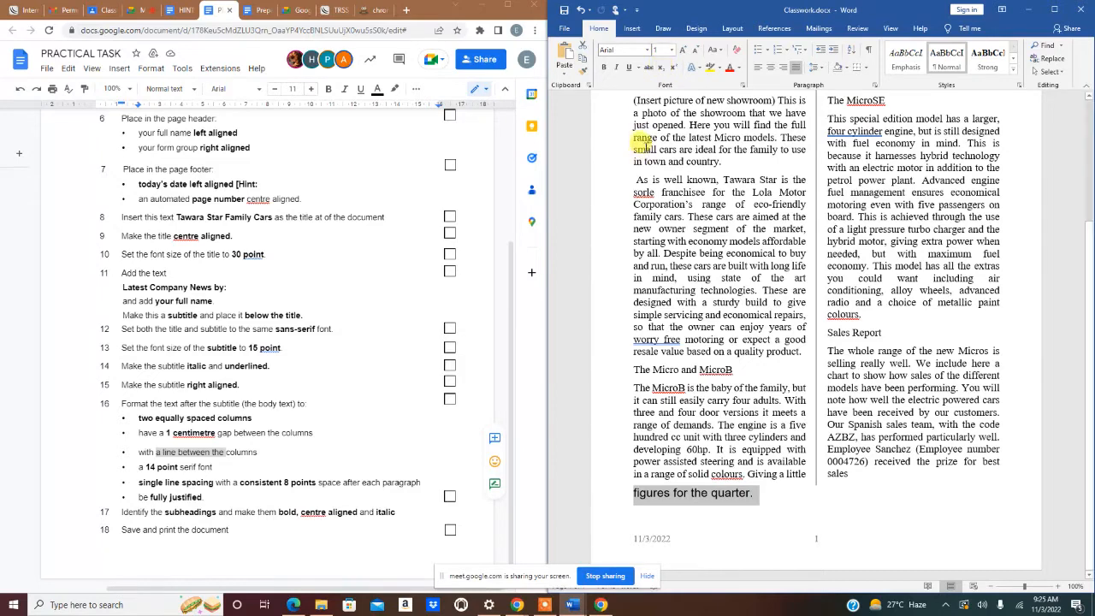
left_click(692, 261)
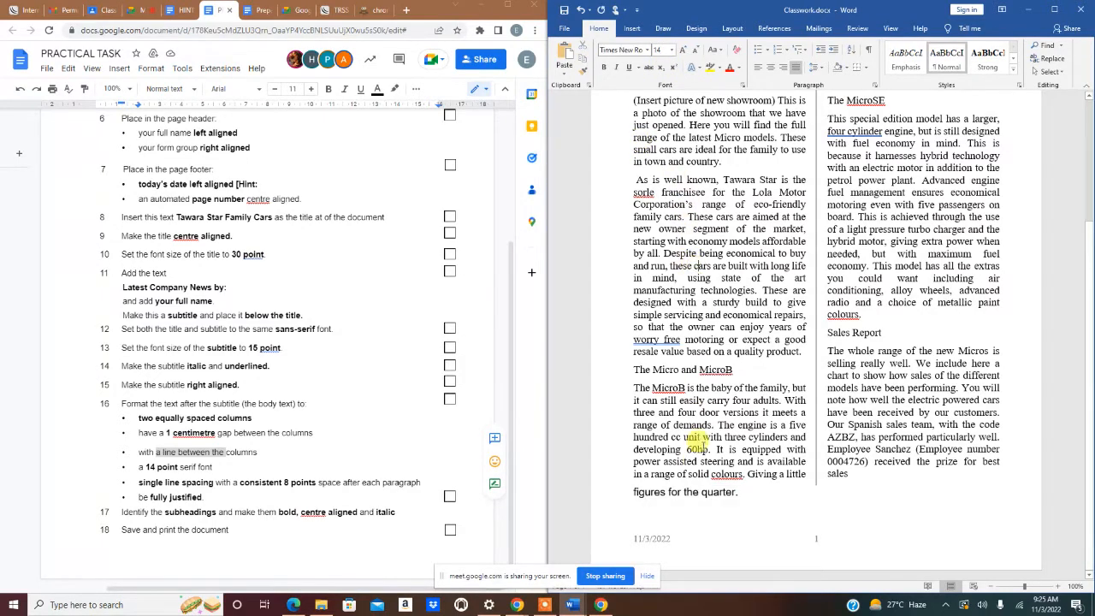
- Reselect the closing line, compare its font with the body text, and undo the unwanted change
scroll(746, 441, "up", 4)
scroll(745, 427, "down", 4)
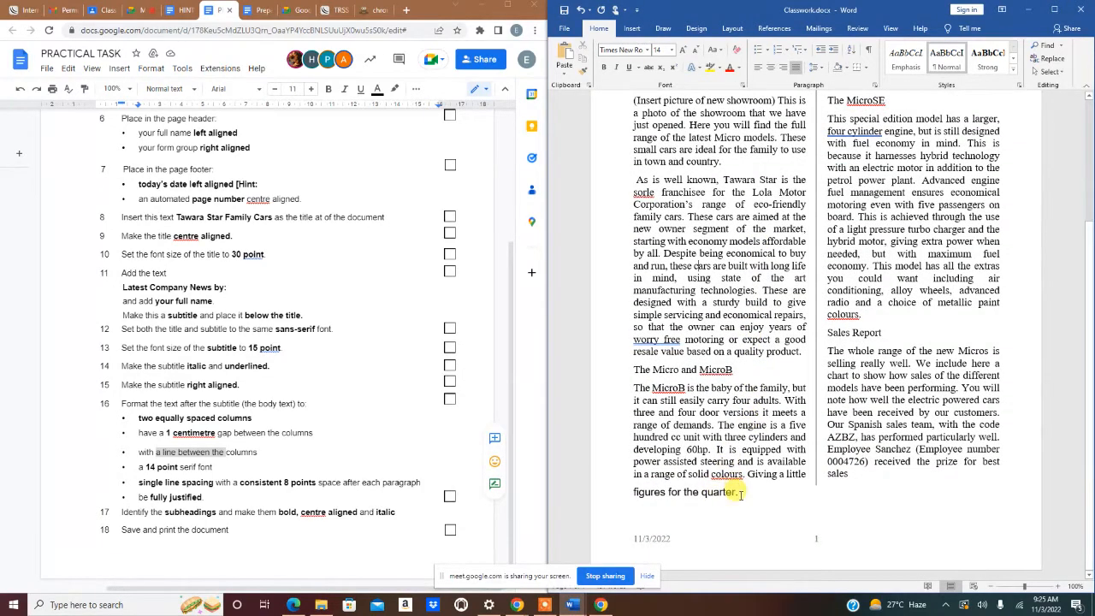
left_click_drag(734, 493, 640, 494)
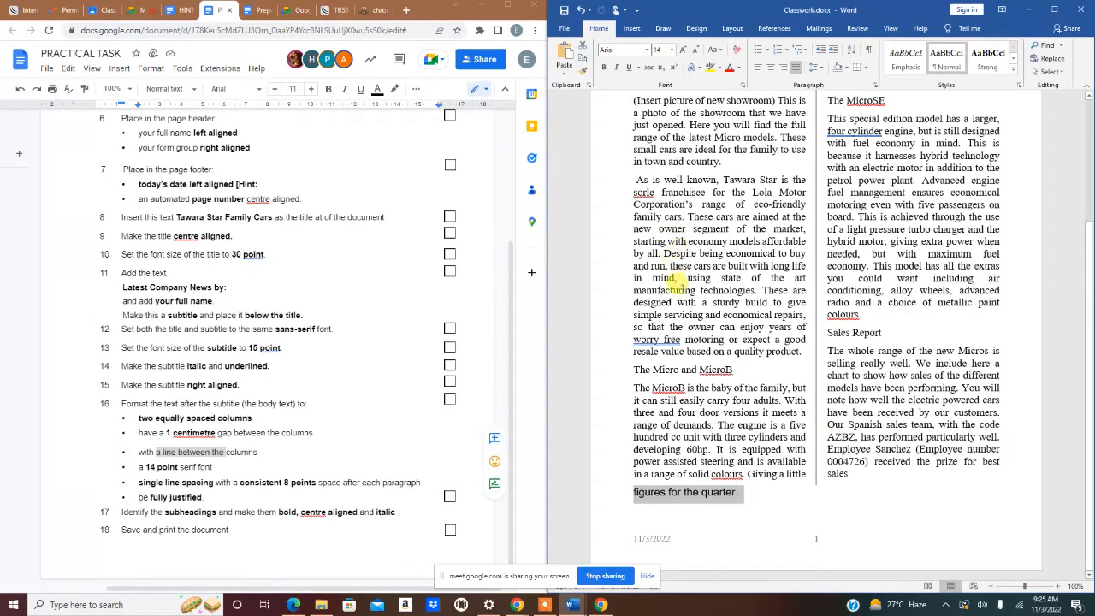
left_click(658, 356)
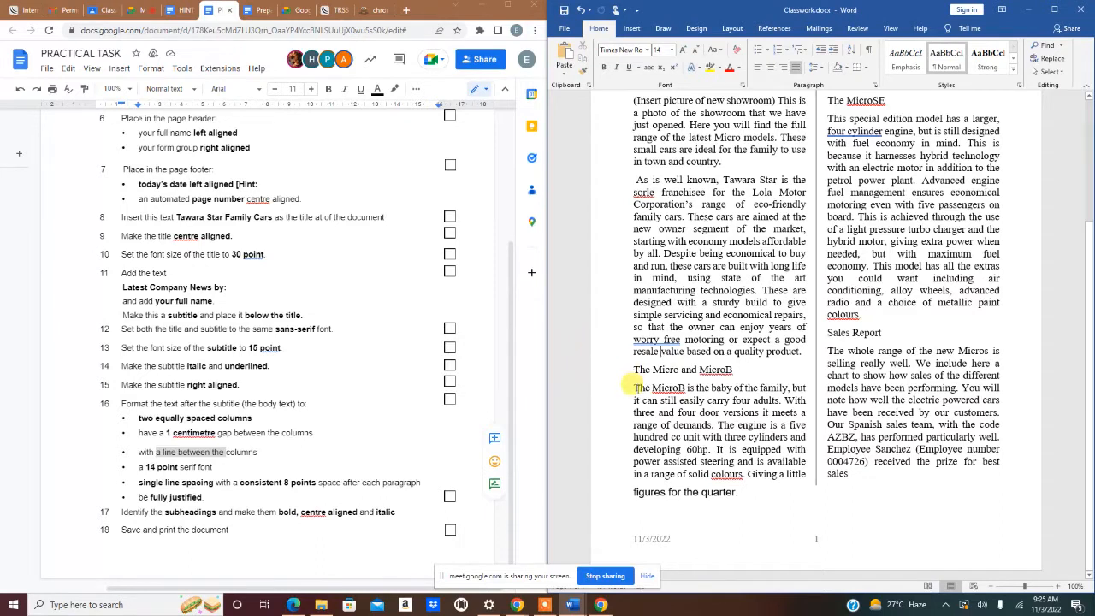
left_click(635, 492)
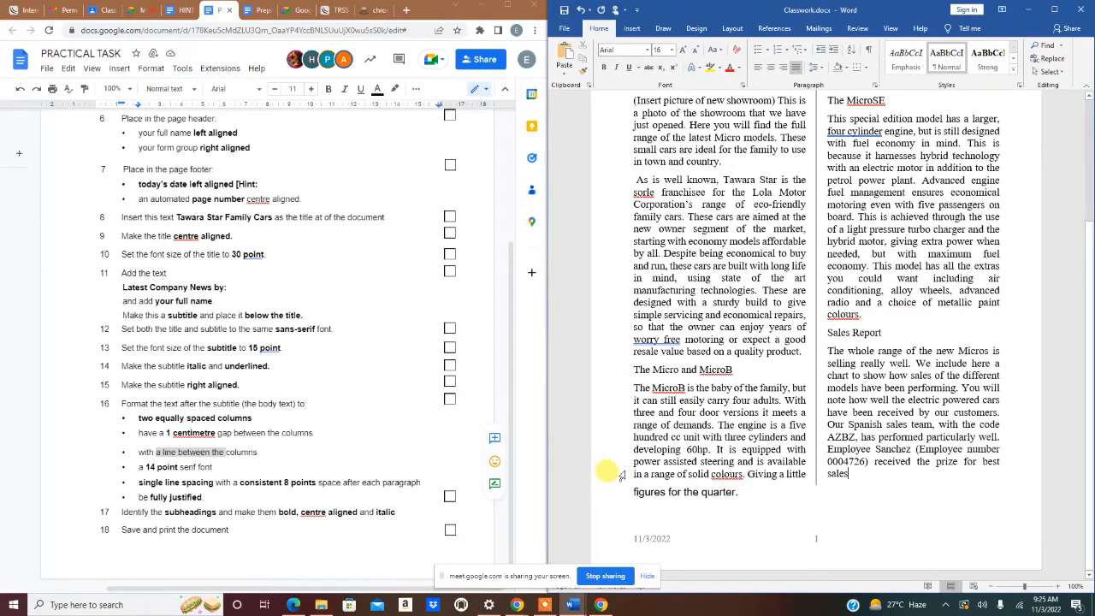
key("ctrl+z")
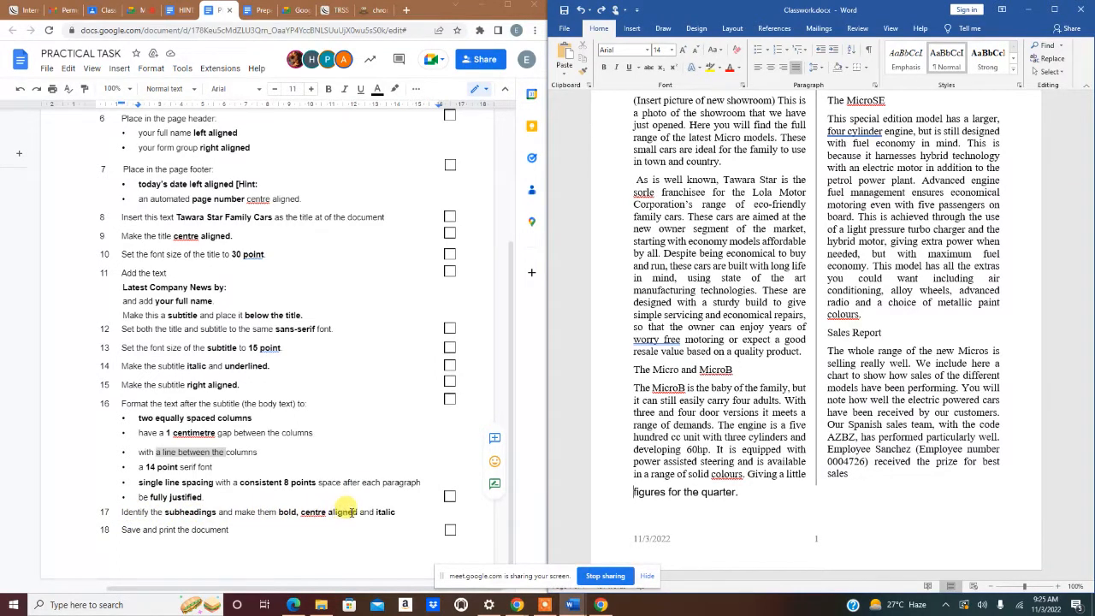
- Make the heading 'The MicroSE' bold, centred and italic
scroll(785, 355, "up", 4)
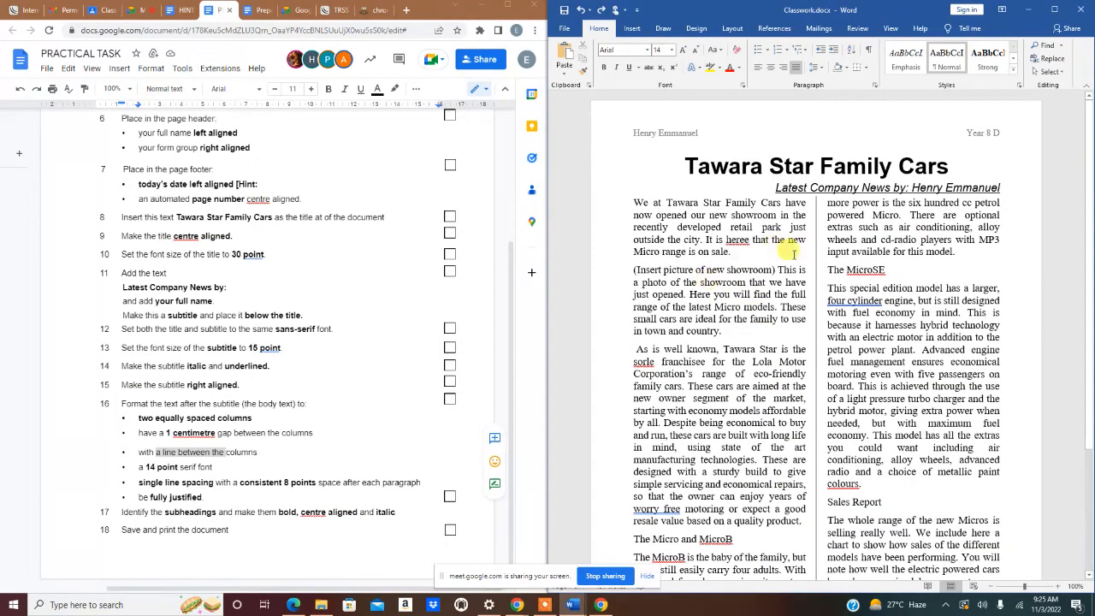
left_click(830, 264)
scroll(834, 283, "down", 5)
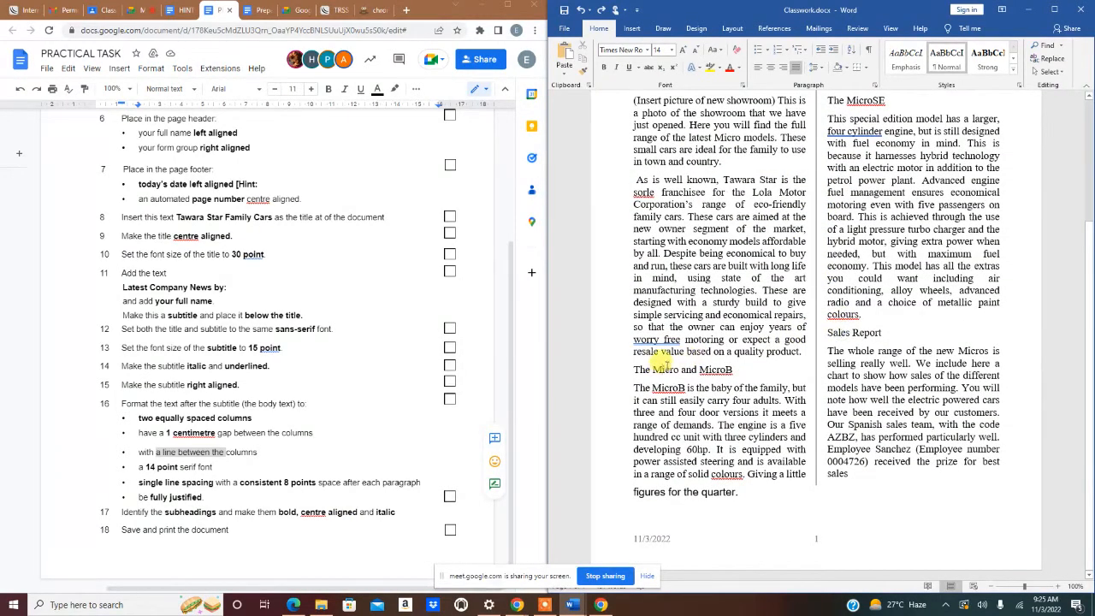
scroll(789, 349, "up", 4)
scroll(800, 336, "down", 3)
scroll(800, 334, "down", 1)
left_click_drag(828, 100, 887, 101)
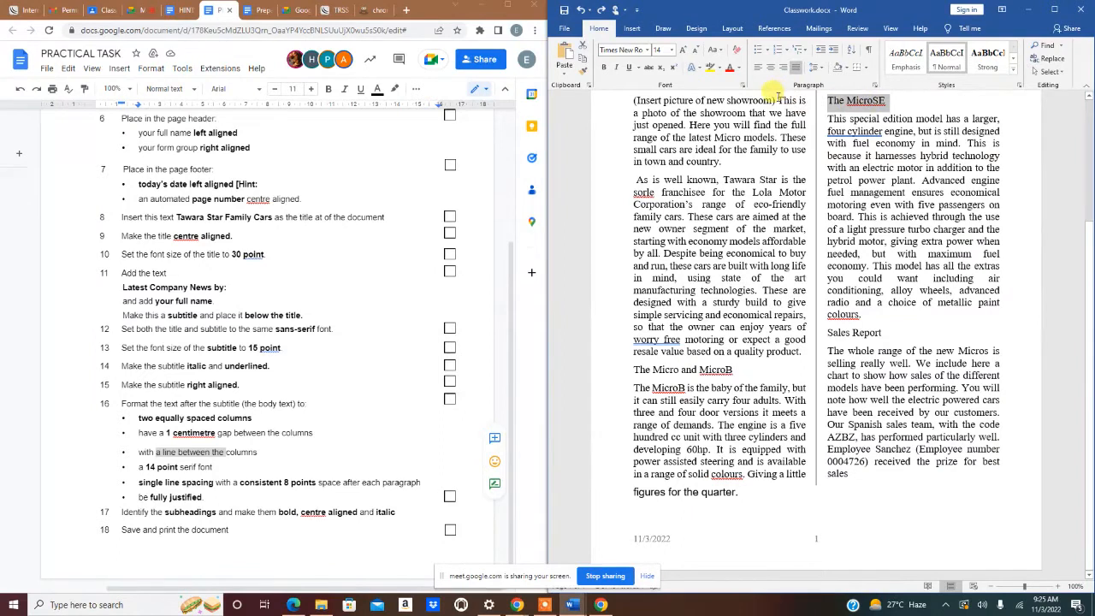
left_click(605, 69)
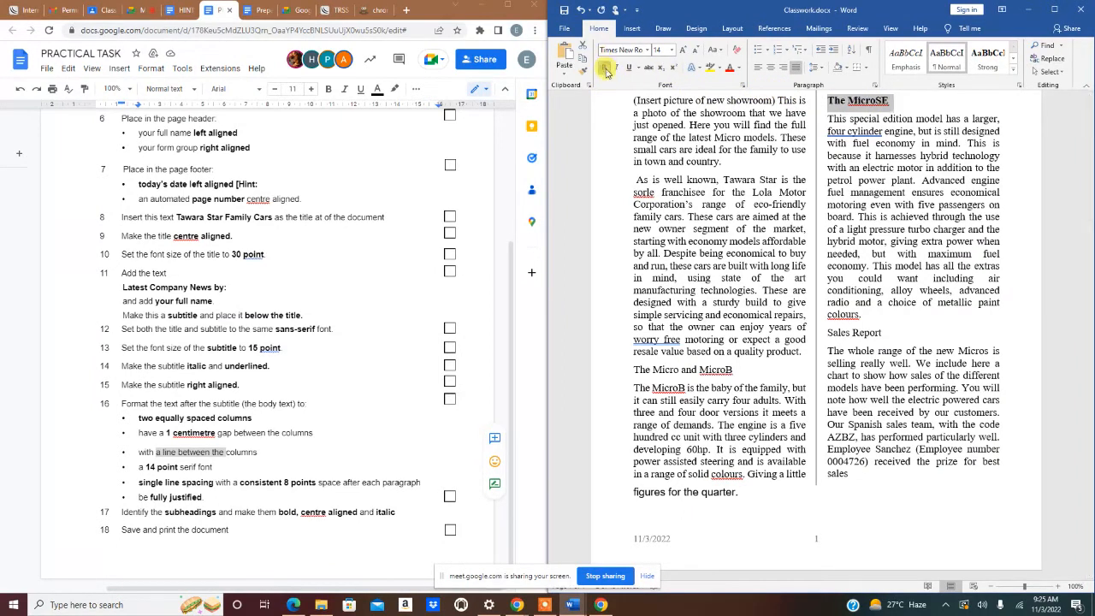
left_click(771, 72)
left_click(616, 68)
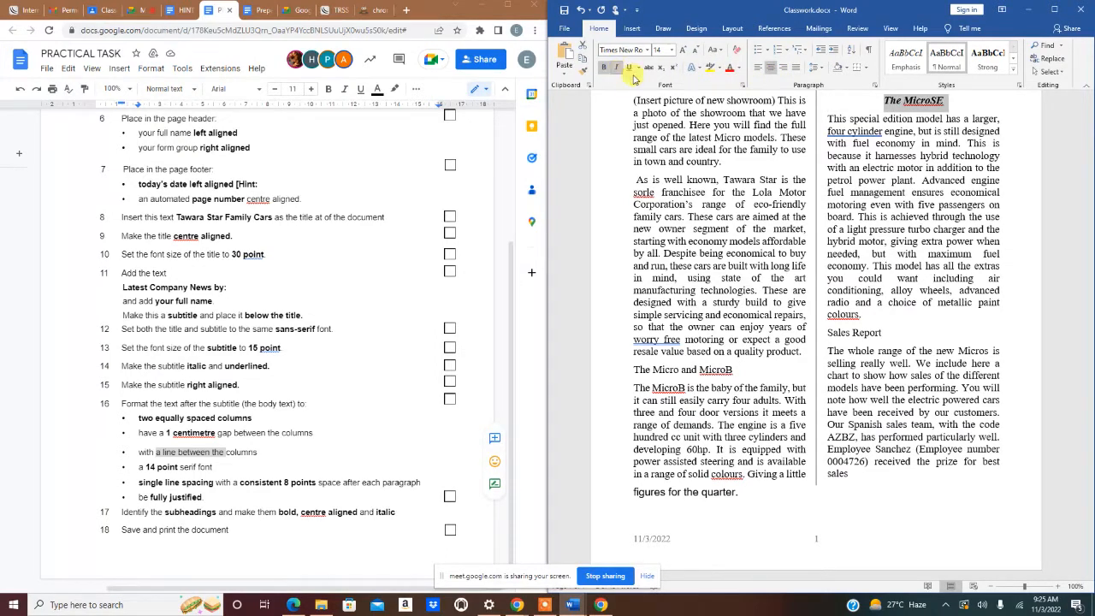
- Copy that heading format onto 'Sales Report' and 'The Micro and MicroB' with Format Painter
left_click(585, 73)
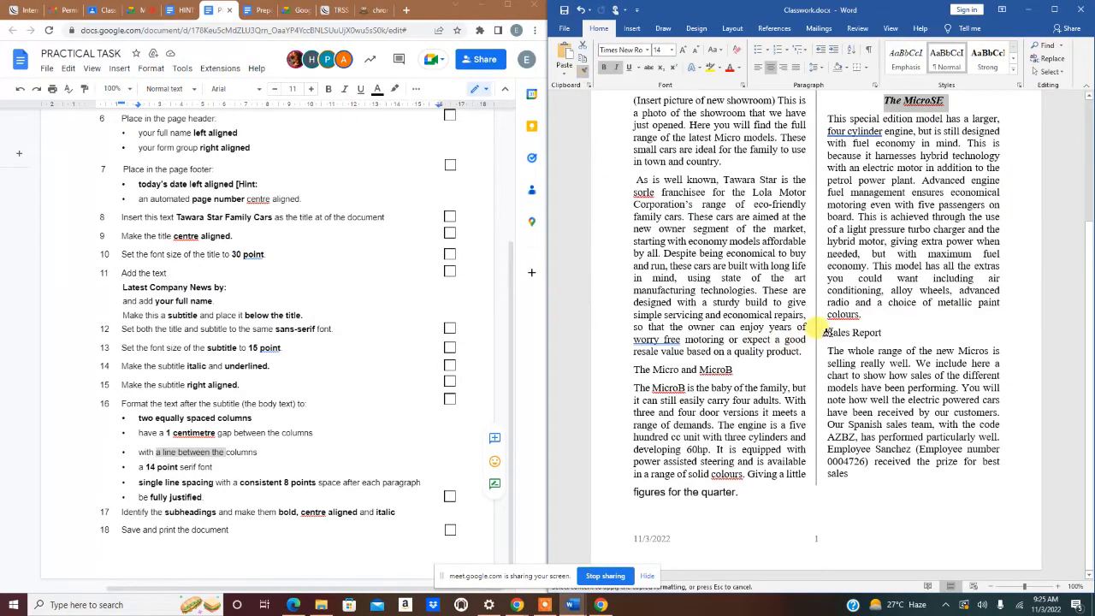
left_click_drag(823, 332, 883, 334)
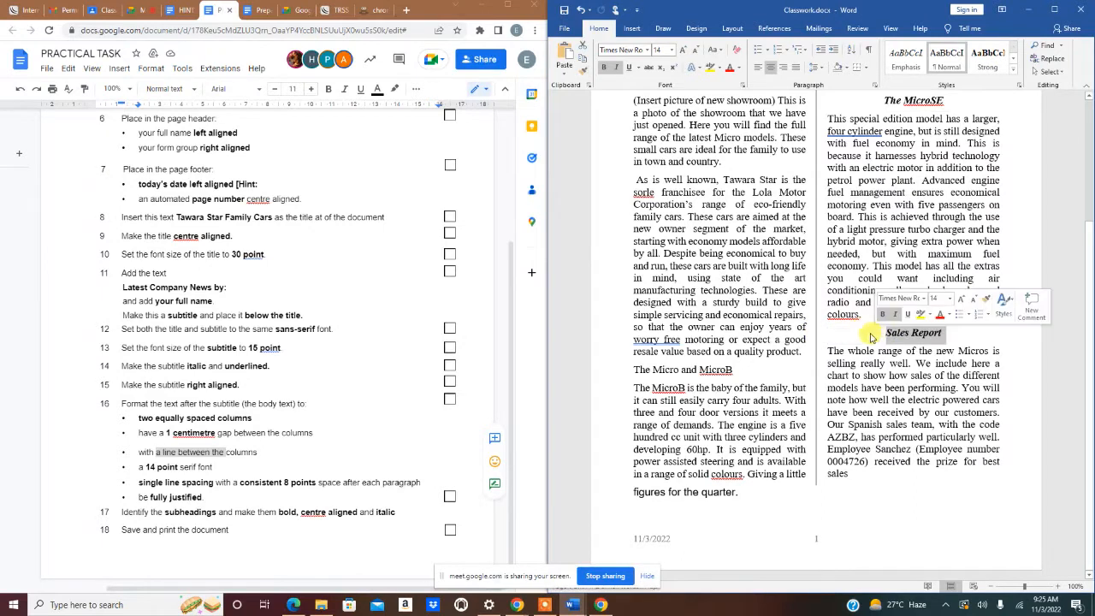
left_click(585, 73)
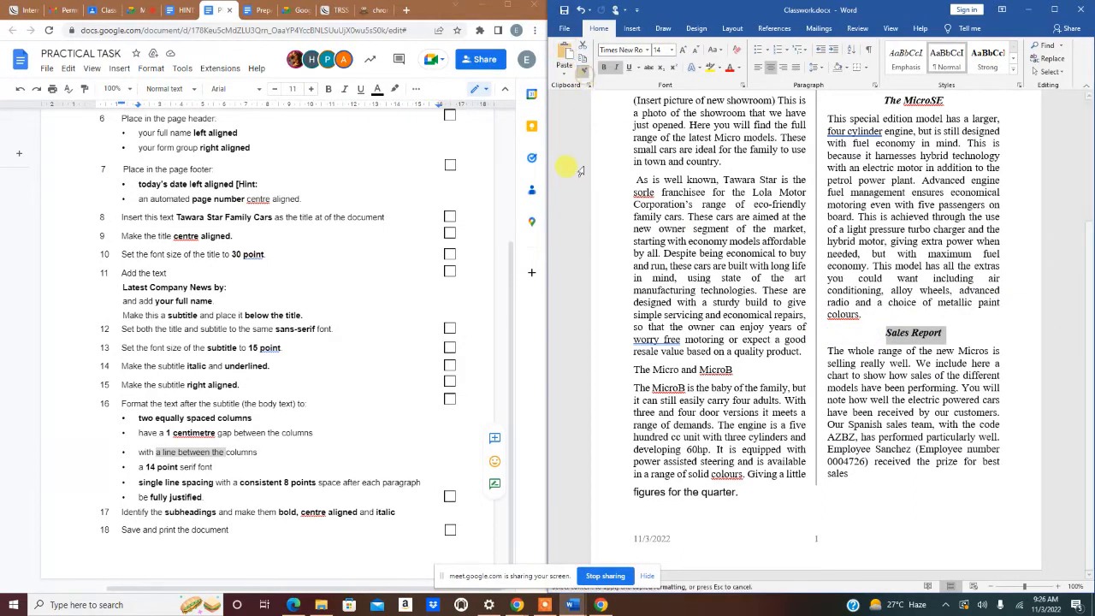
left_click_drag(629, 369, 736, 370)
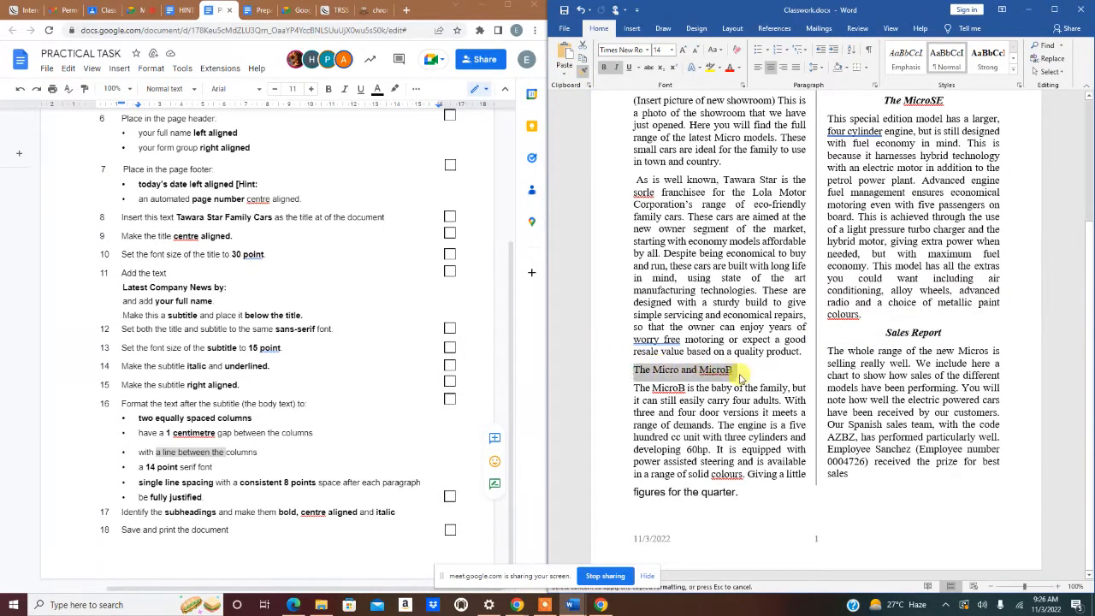
left_click(701, 437)
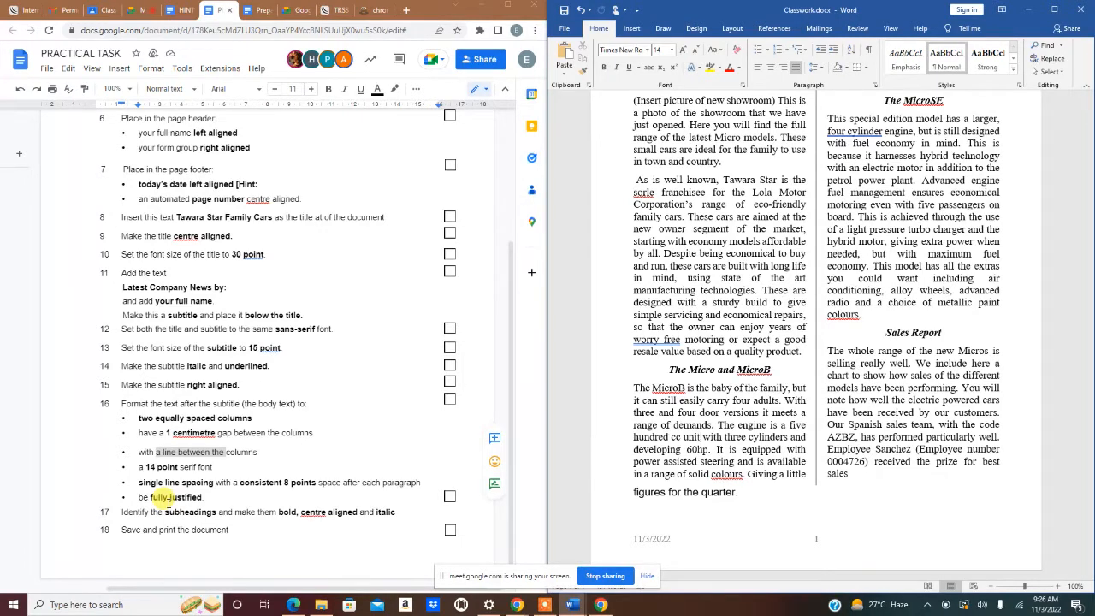
- Open the Print preview for Classwork.docx and select Microsoft Print to PDF as the printer
left_click(568, 30)
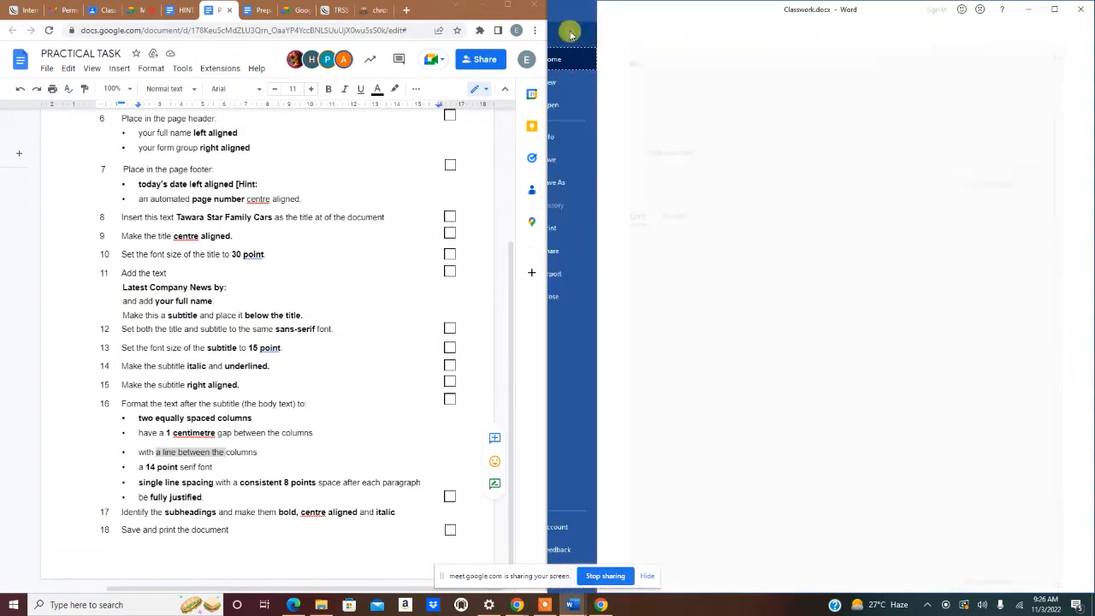
left_click(582, 231)
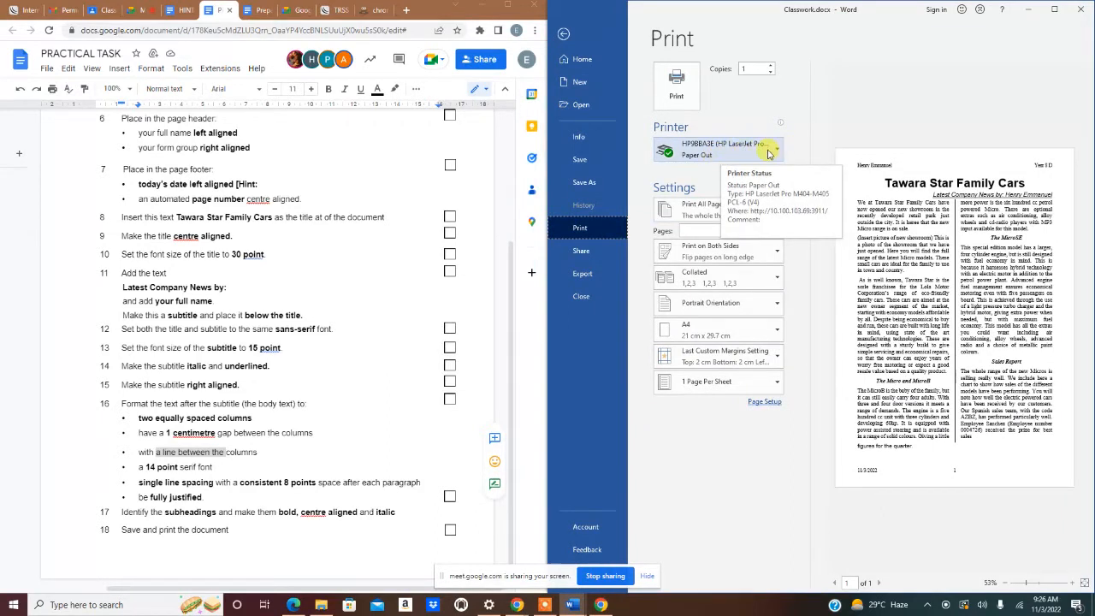
left_click(769, 153)
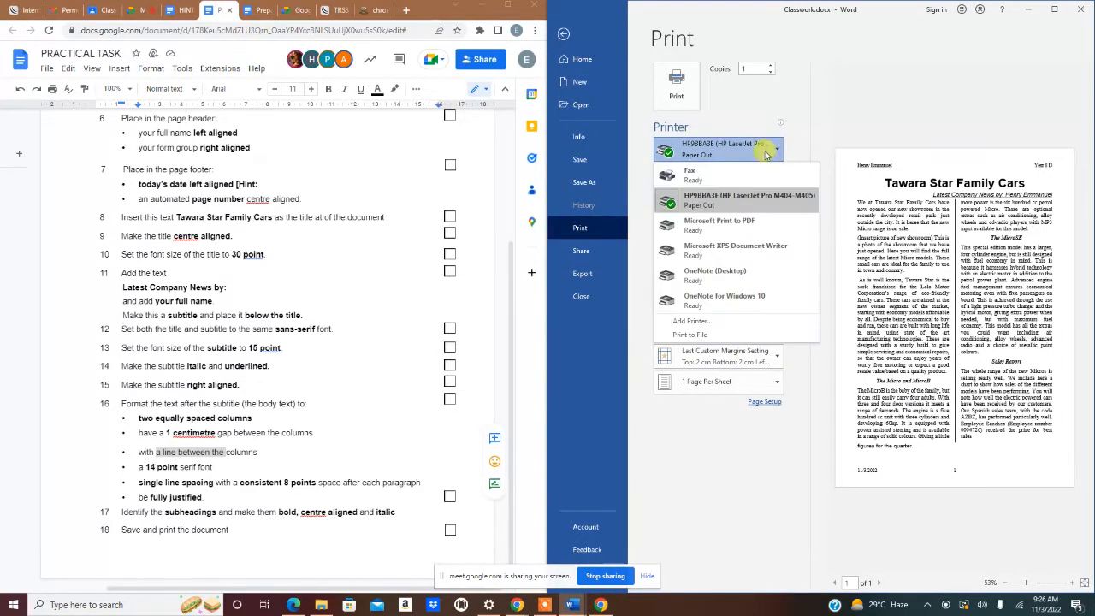
left_click(712, 231)
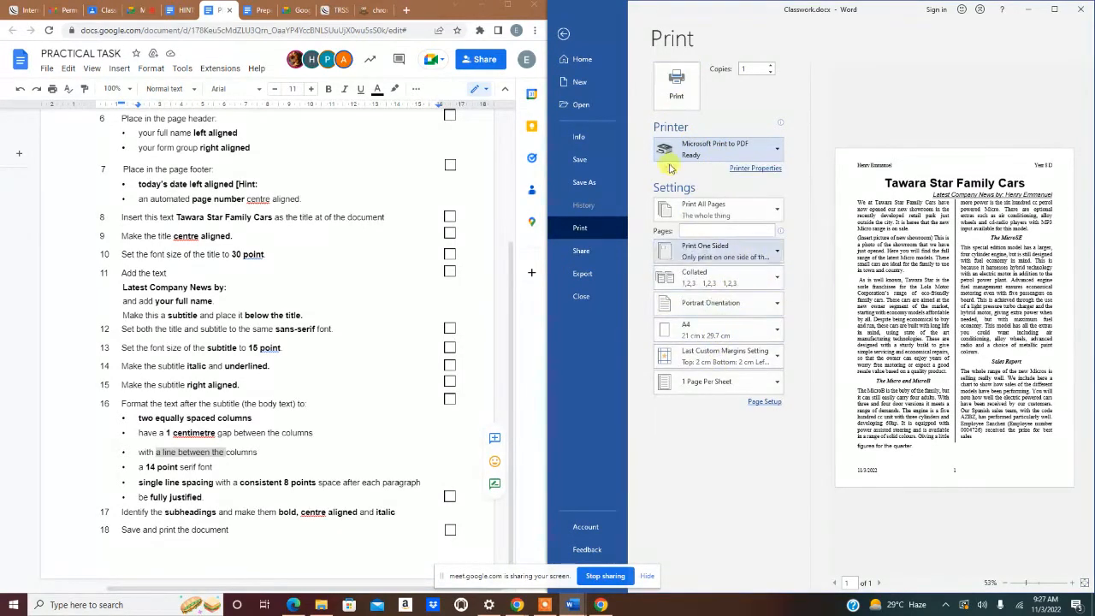
- Print to a PDF named with the student's name plus 'Y8D Printout' in Desktop > Y8D Document Production
left_click(678, 85)
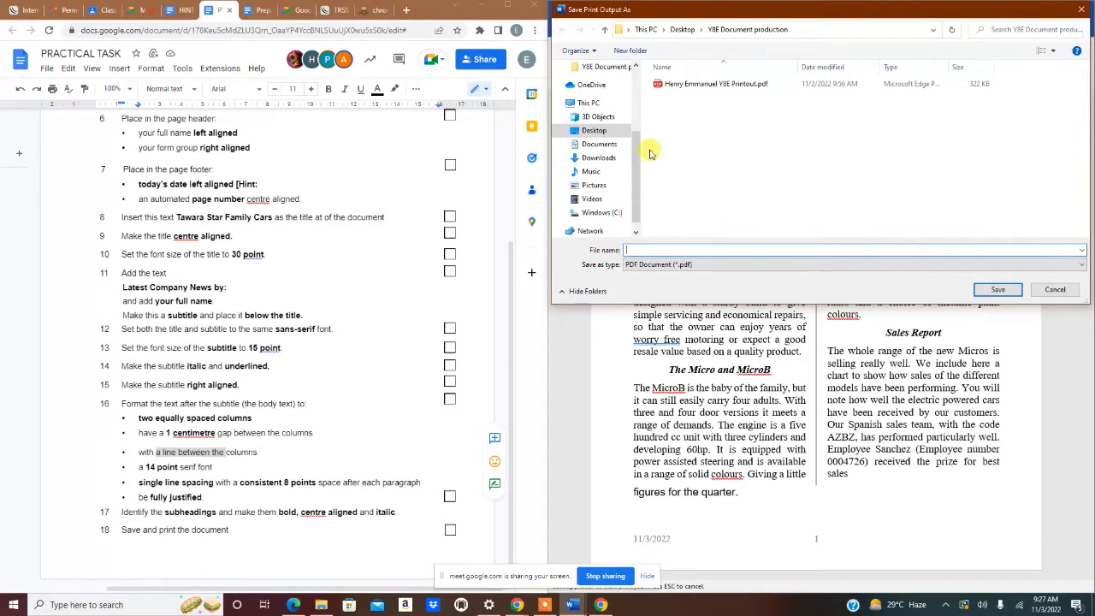
type("Henry")
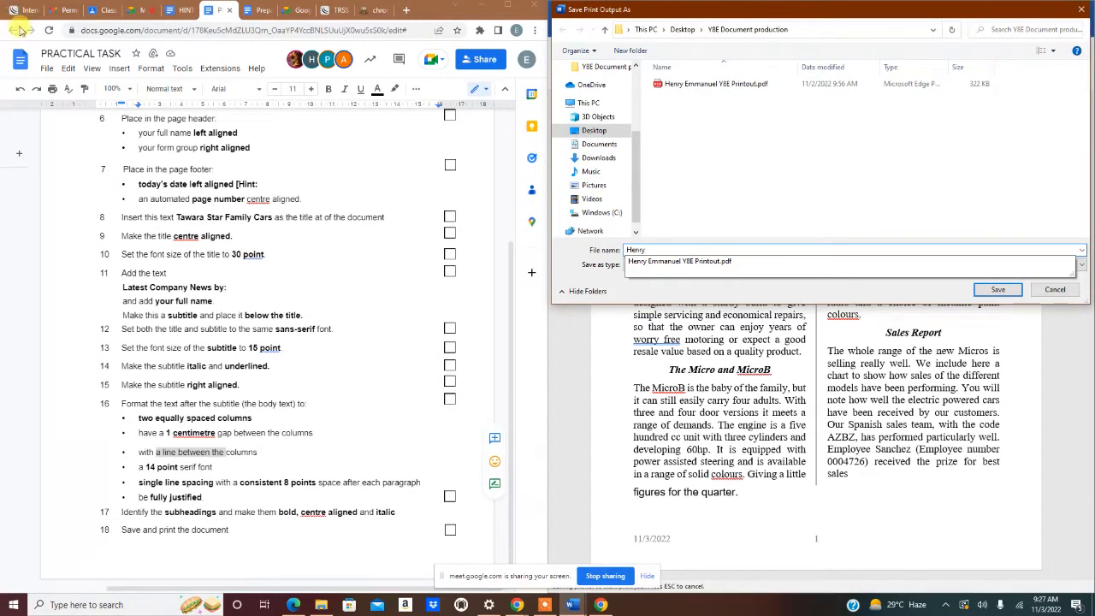
left_click(678, 261)
left_click(684, 249)
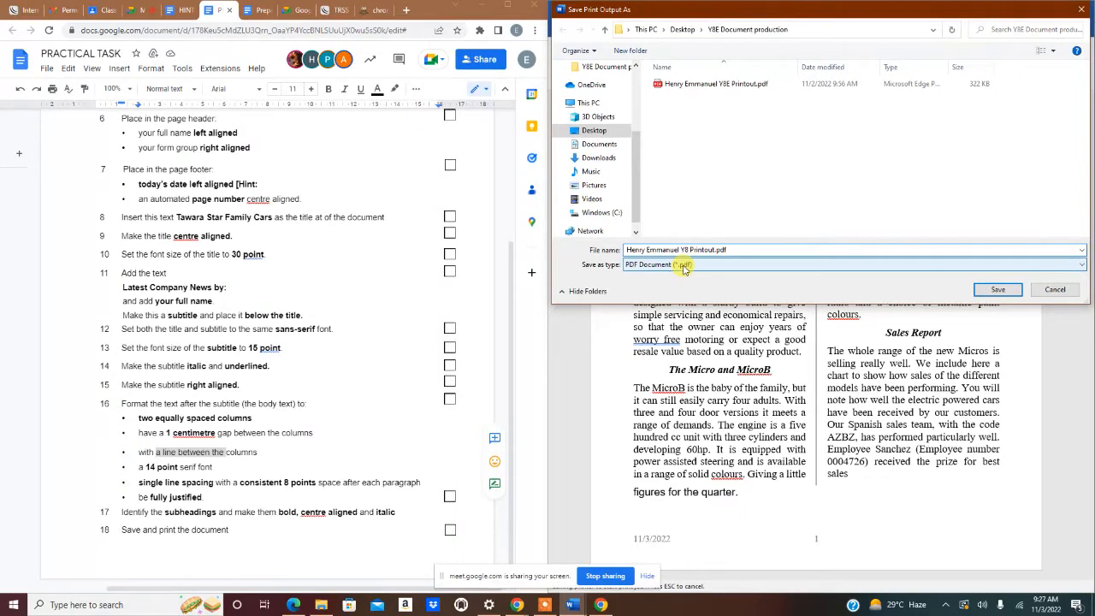
type("D")
left_click(682, 31)
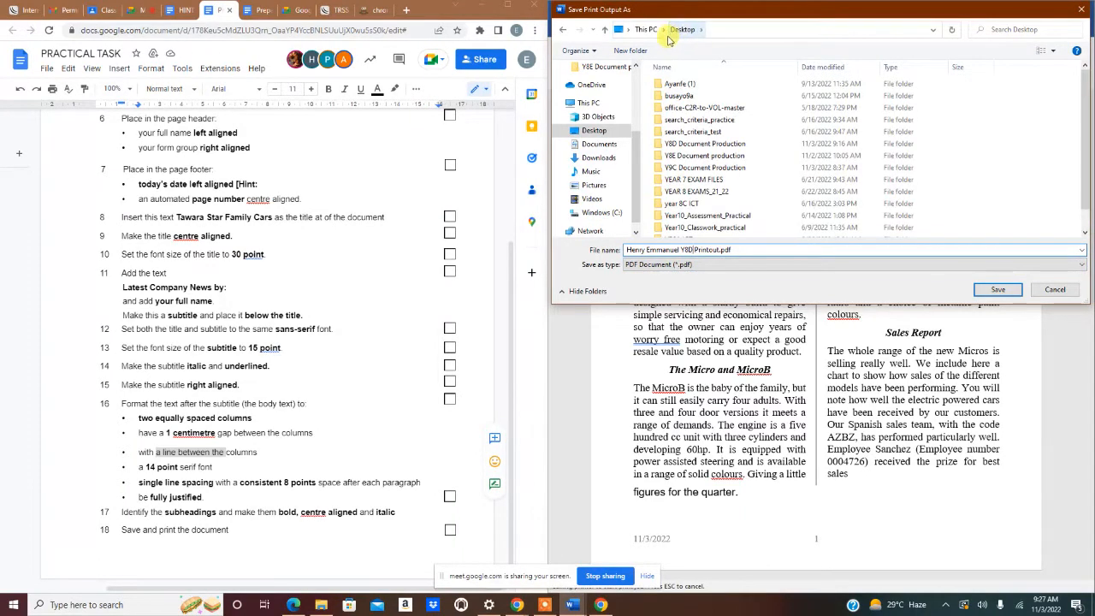
double_click(693, 145)
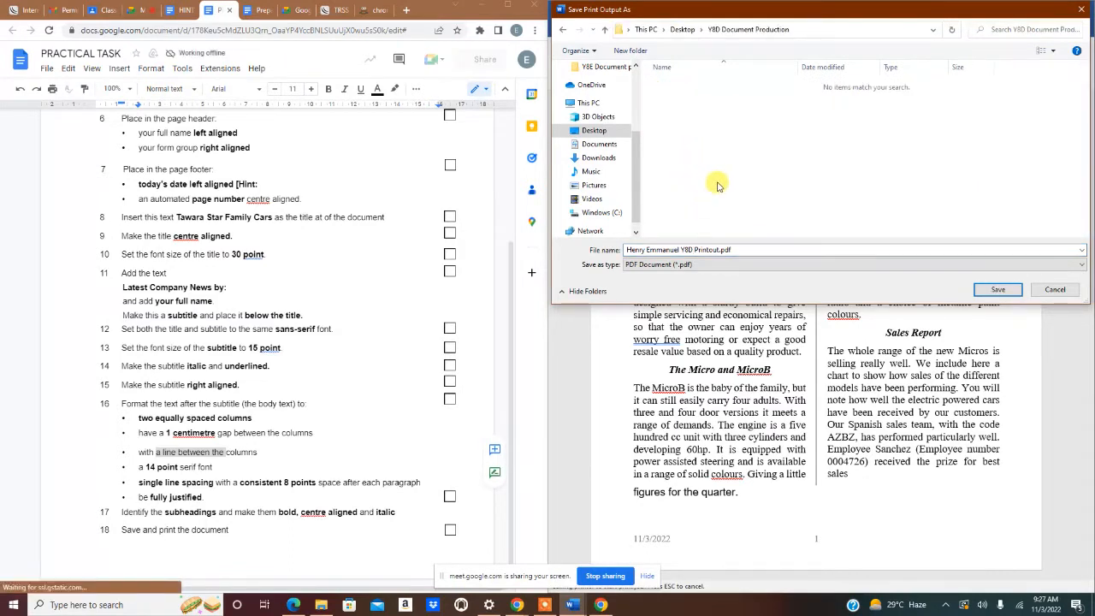
left_click(986, 294)
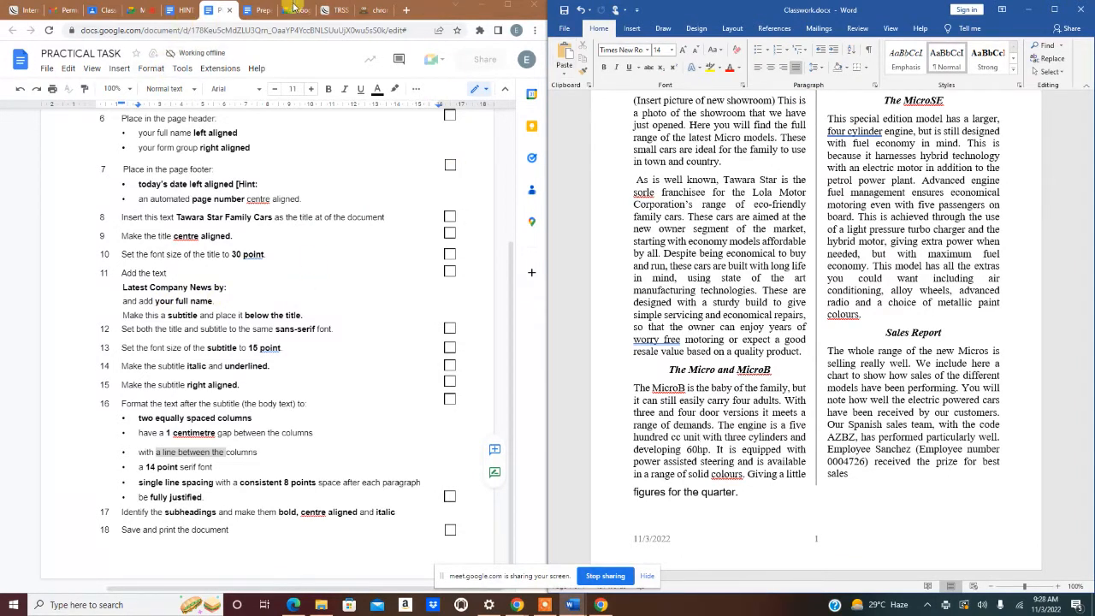
left_click(150, 9)
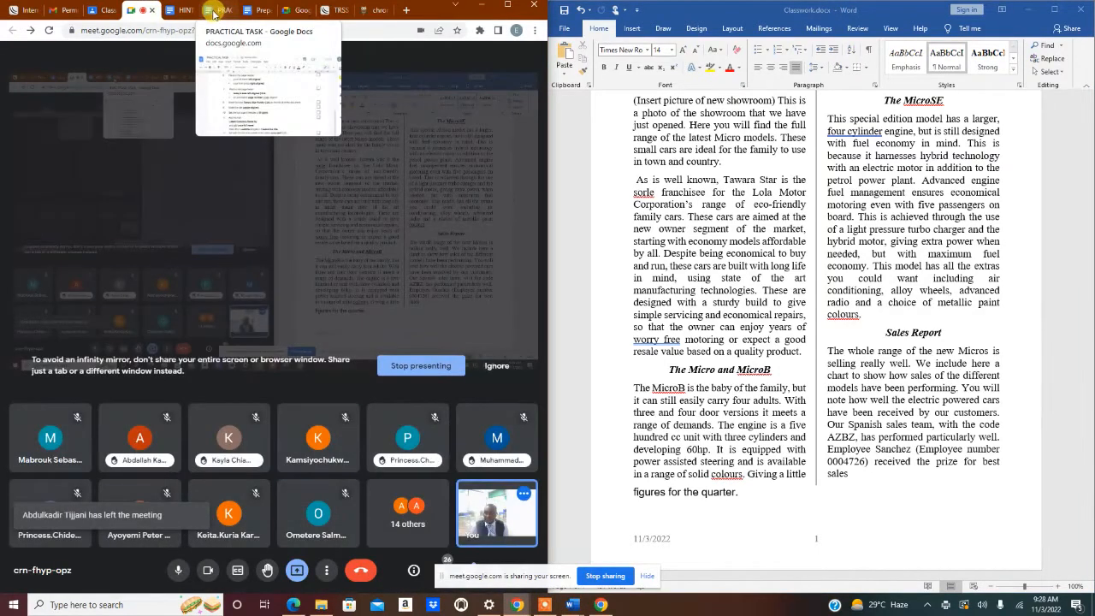
left_click(213, 12)
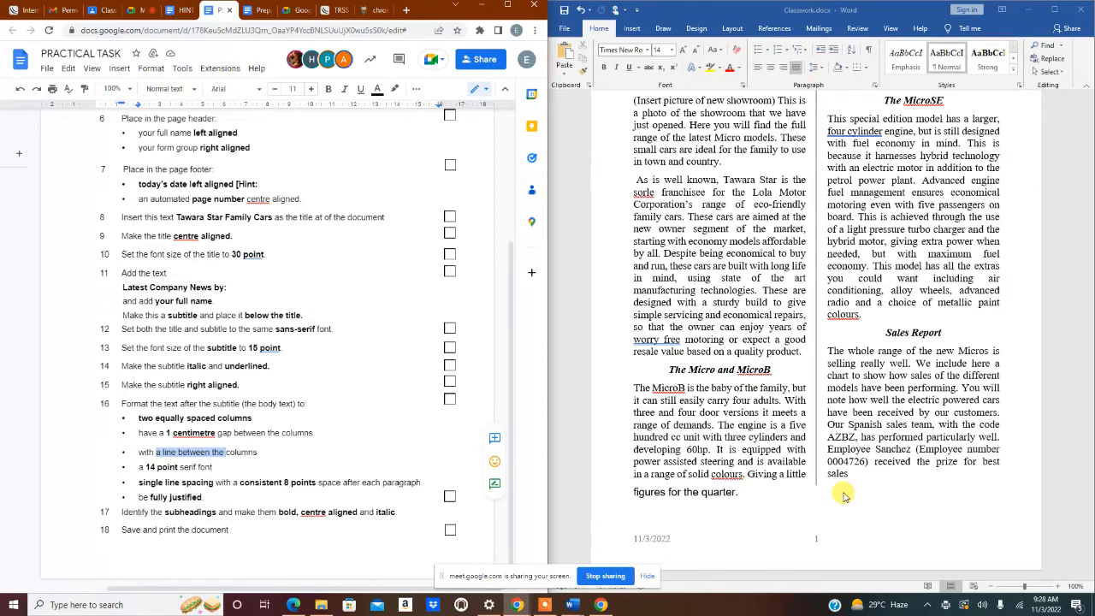
- Print the newsletter with Microsoft Print to PDF, overwriting Y8D Printout.pdf in Y8D Document Production
left_click(568, 31)
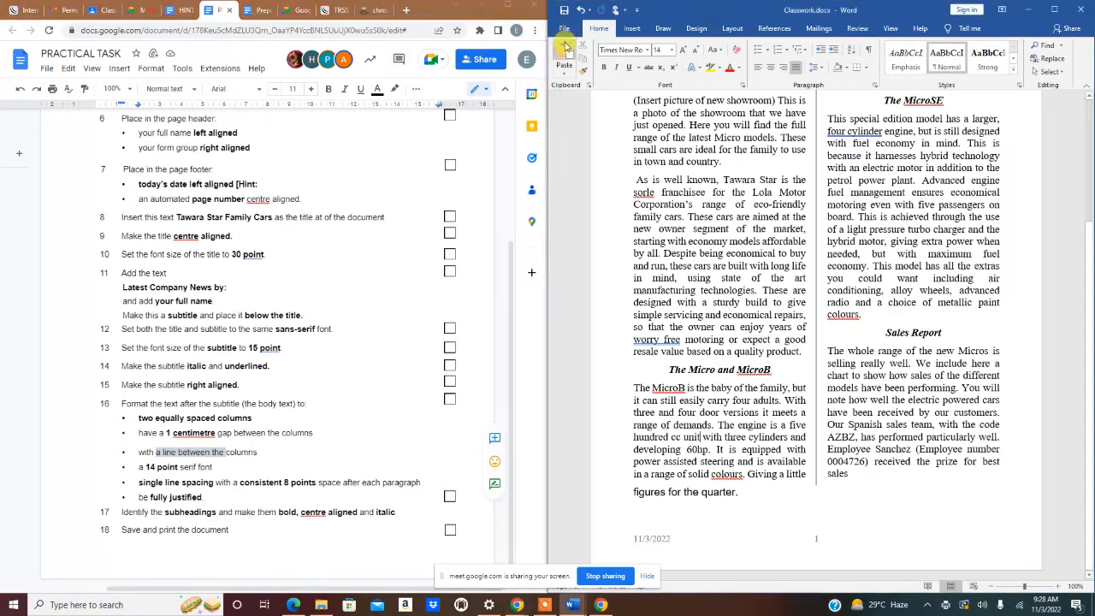
left_click(565, 31)
left_click(582, 224)
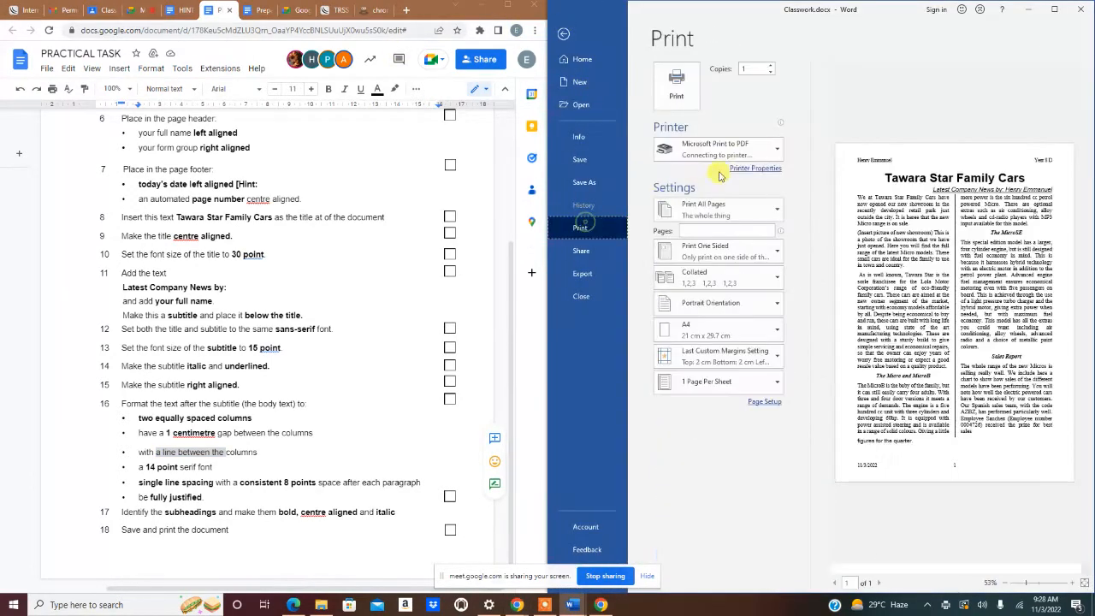
left_click(760, 152)
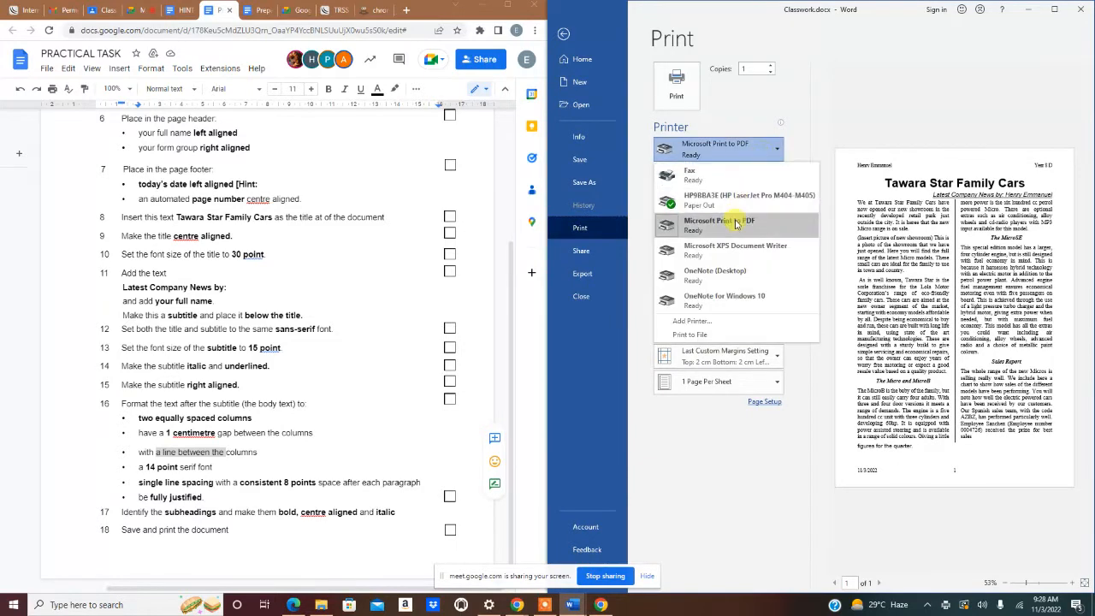
left_click(735, 224)
left_click(675, 82)
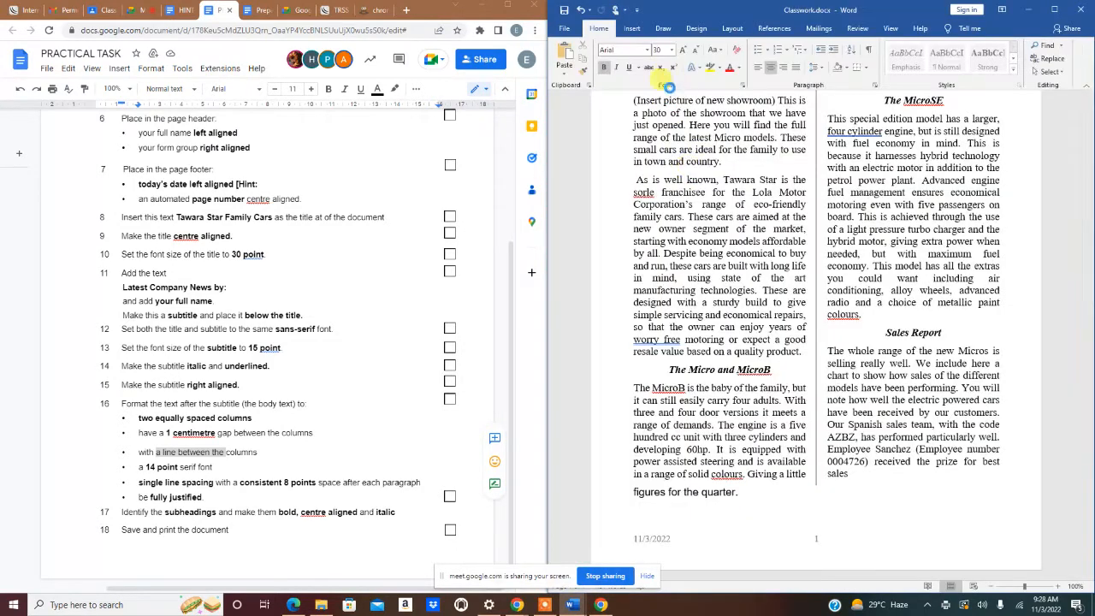
left_click(695, 85)
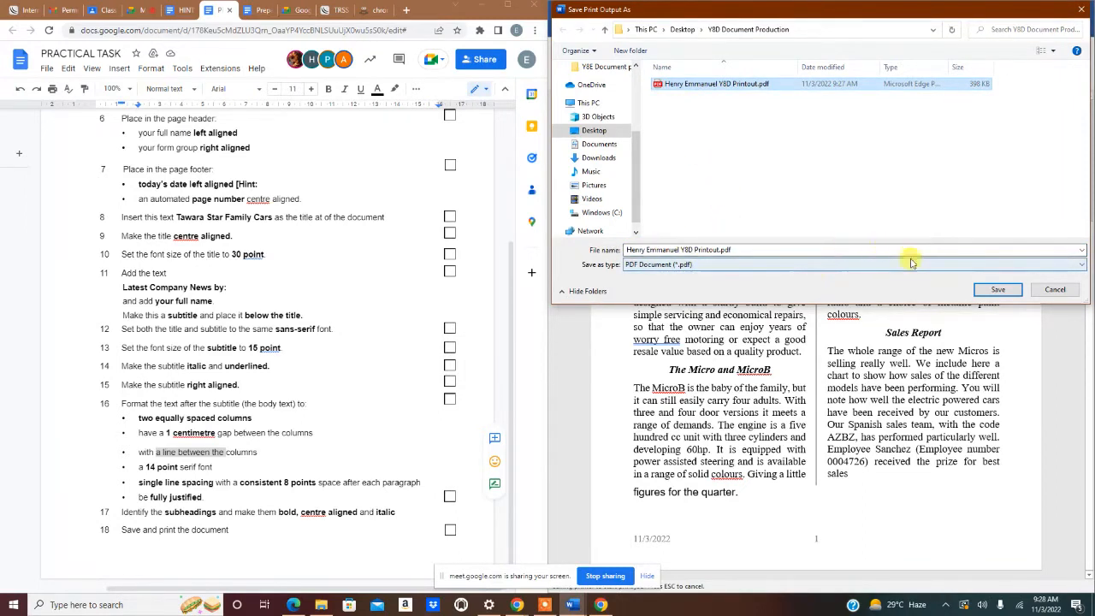
left_click(997, 290)
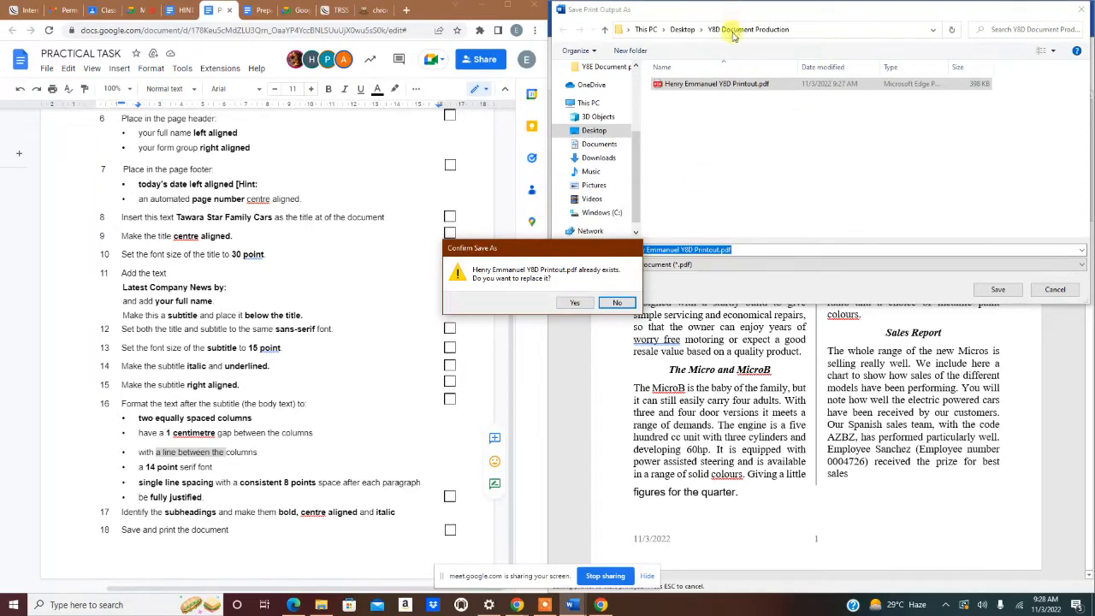
left_click(574, 304)
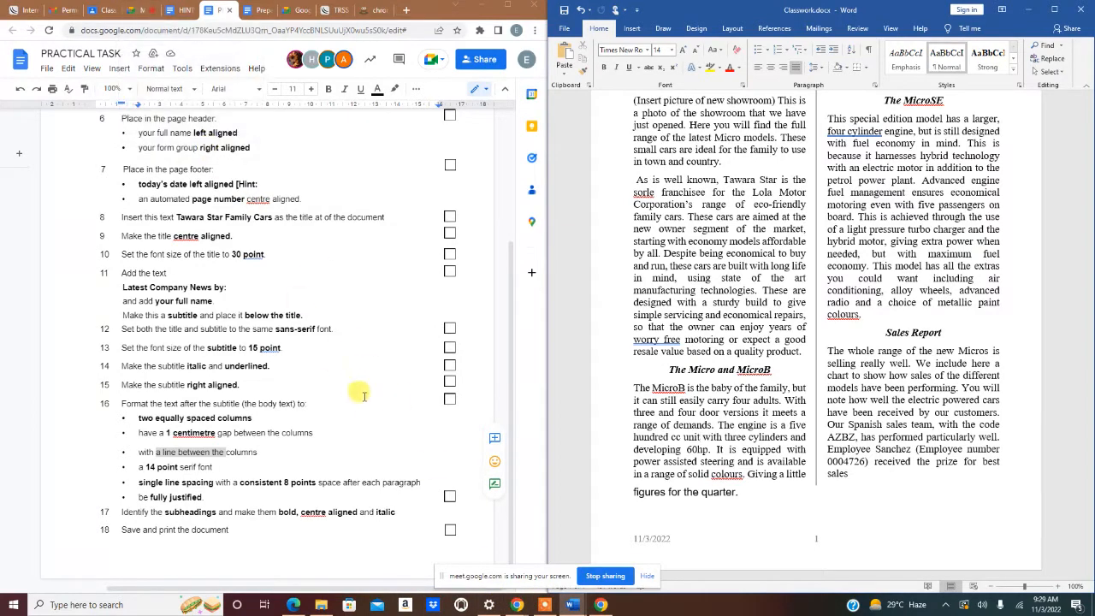
- Switch to the Google Classroom Classwork page with the Document production materials
left_click(102, 10)
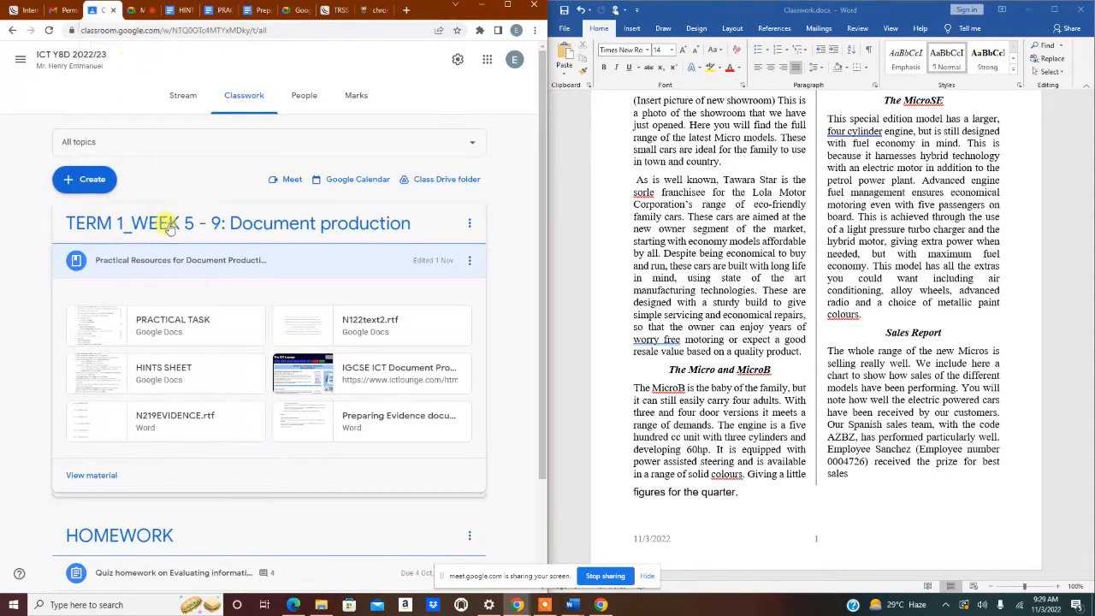
- Attach a new Untitled Google Sheets spreadsheet to the Practical Resources for Document Production material
left_click(469, 260)
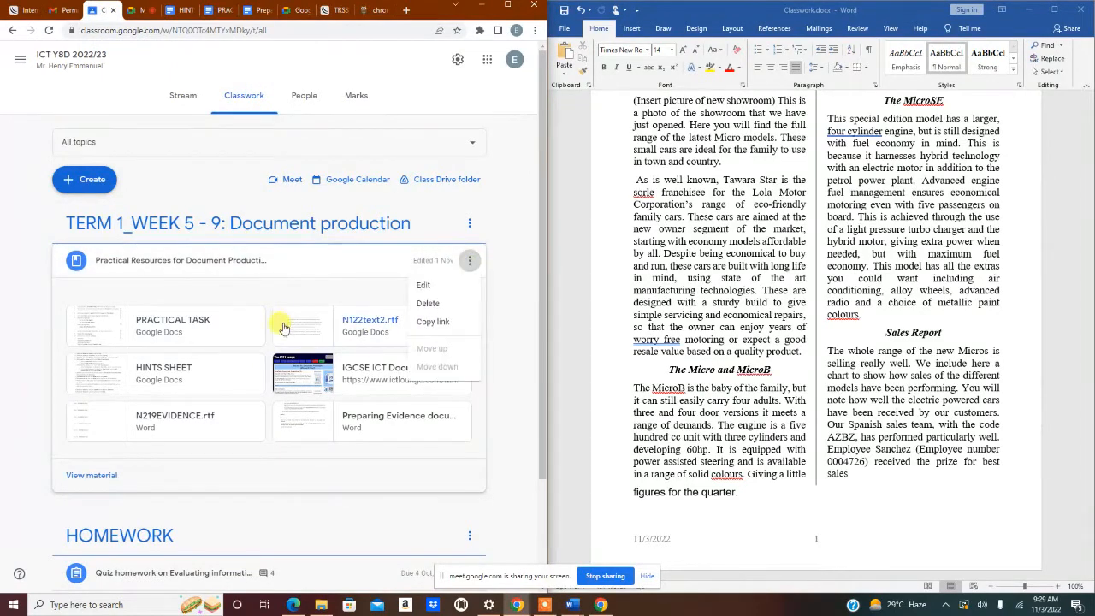
left_click(424, 286)
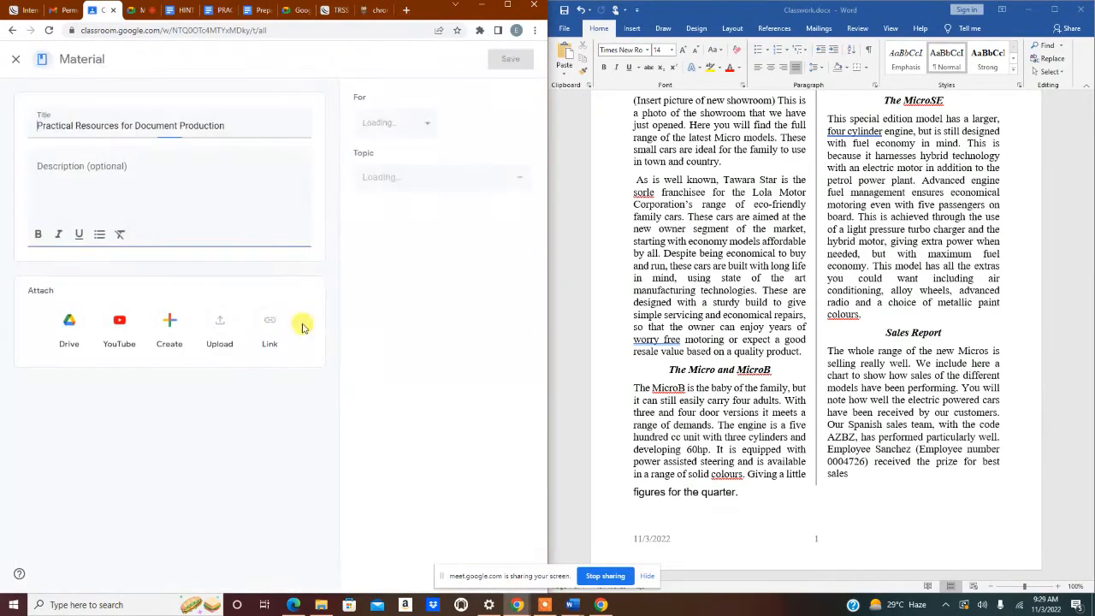
scroll(188, 325, "down", 2)
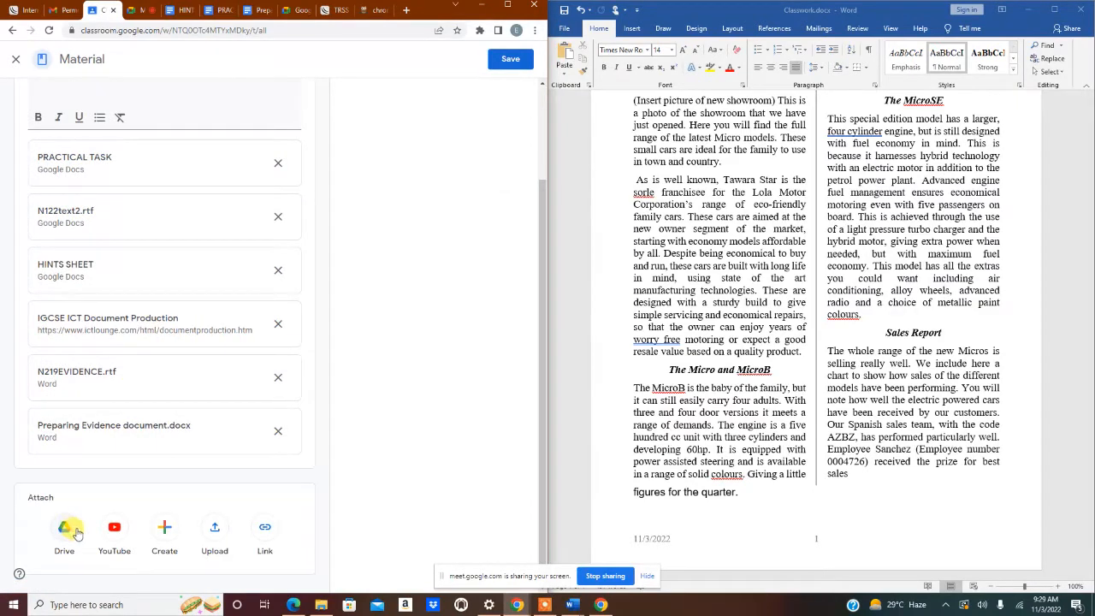
left_click(164, 539)
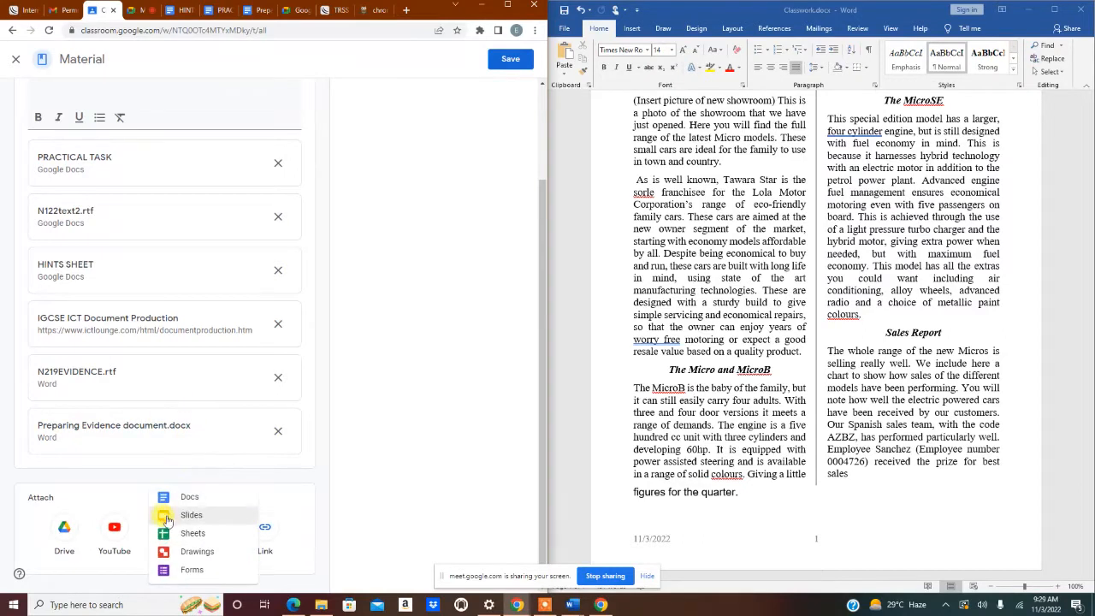
left_click(190, 531)
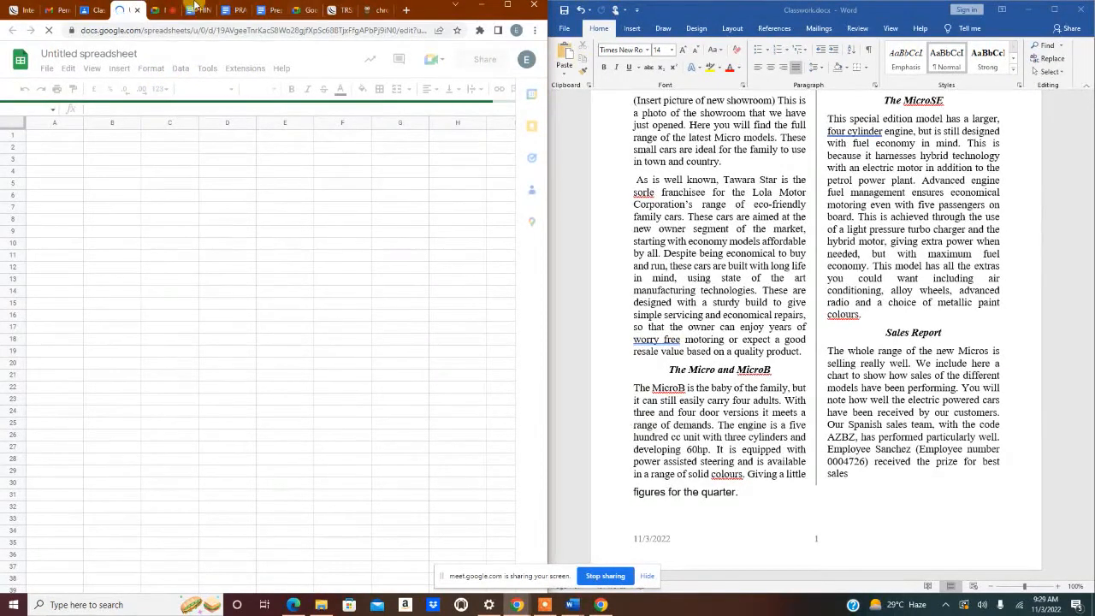
left_click(140, 10)
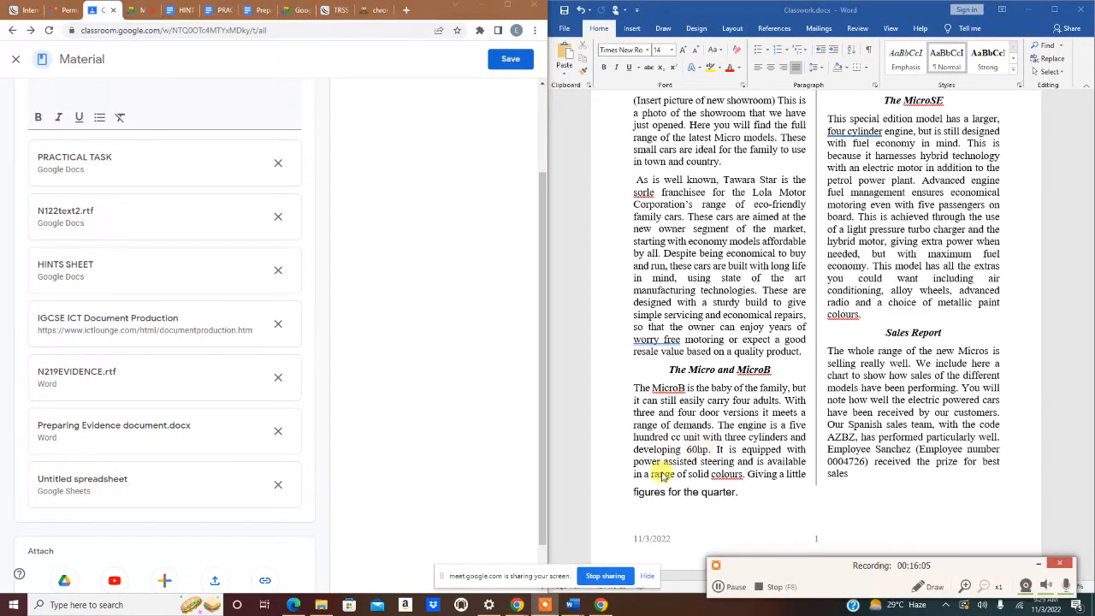
left_click(718, 587)
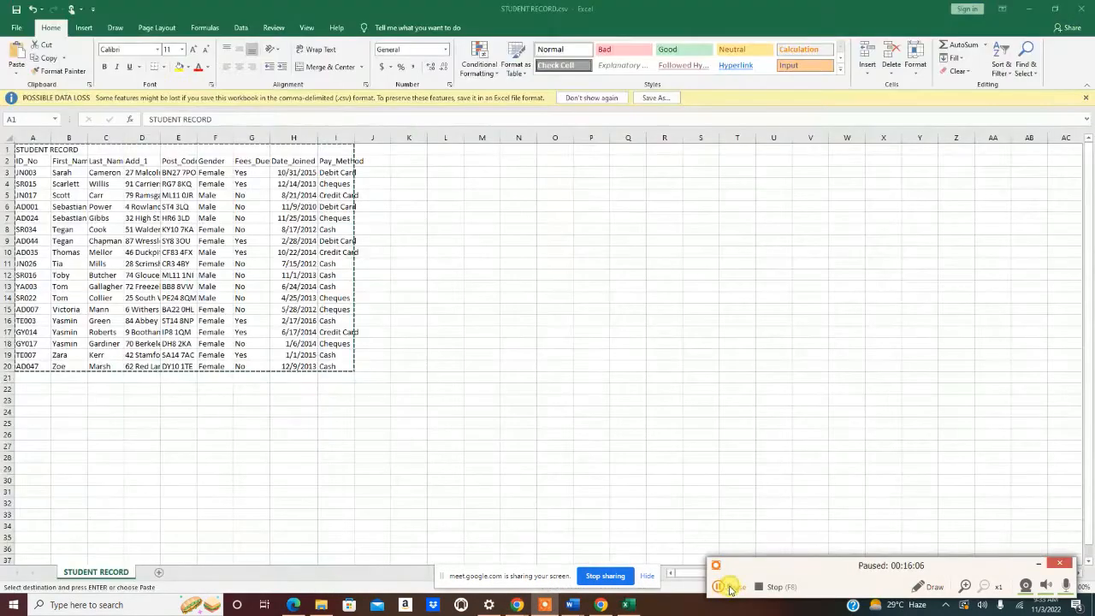
- Bring the Classwork.docx window up beside the copied STUDENT RECORD data in Excel
left_click(729, 587)
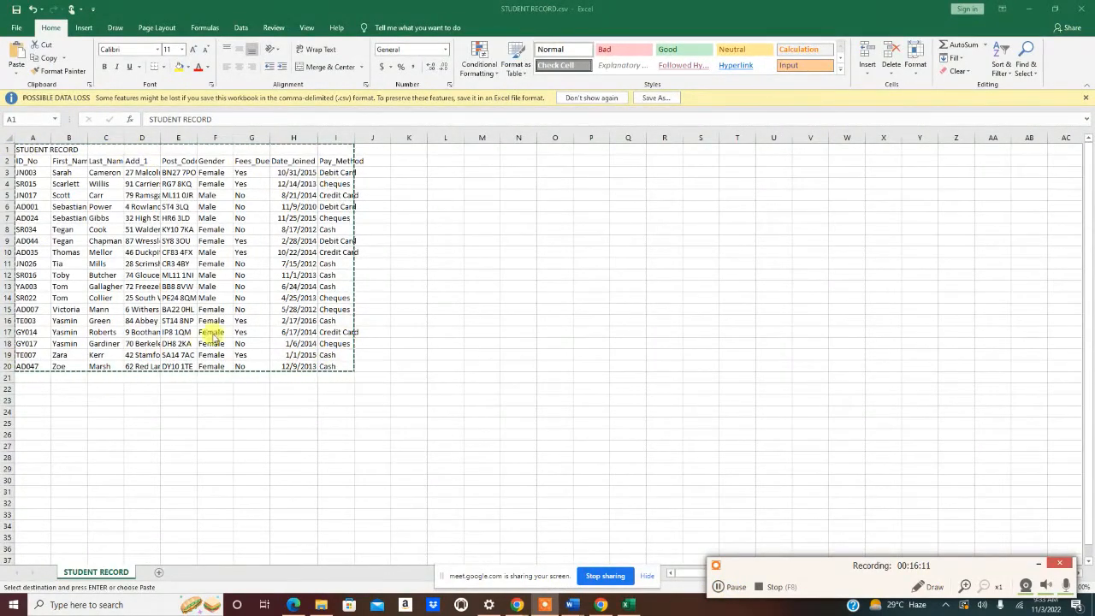
mouse_move(582, 609)
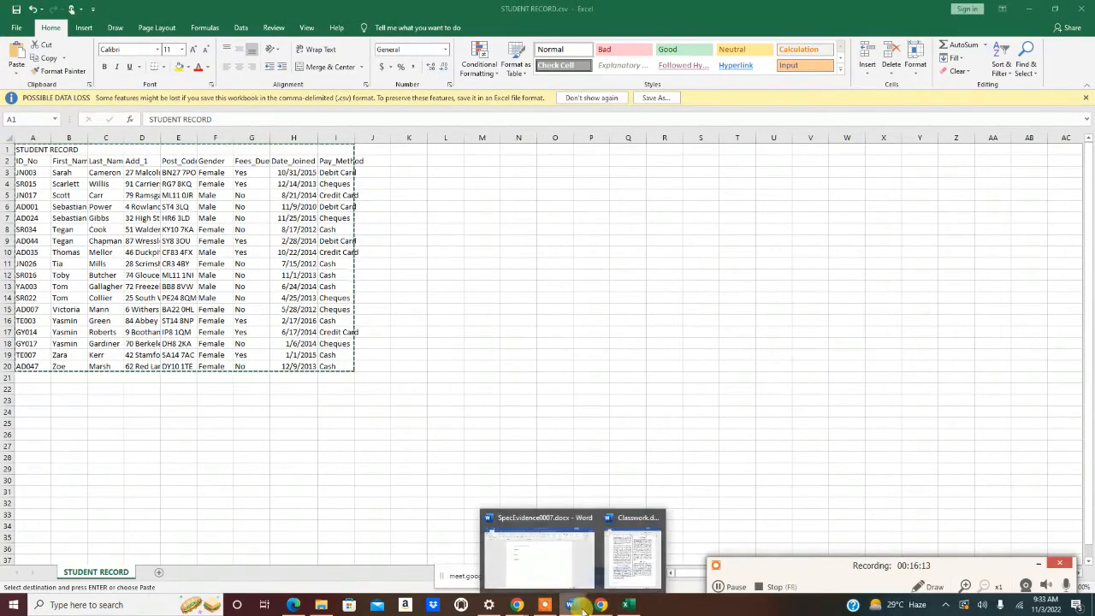
left_click(633, 552)
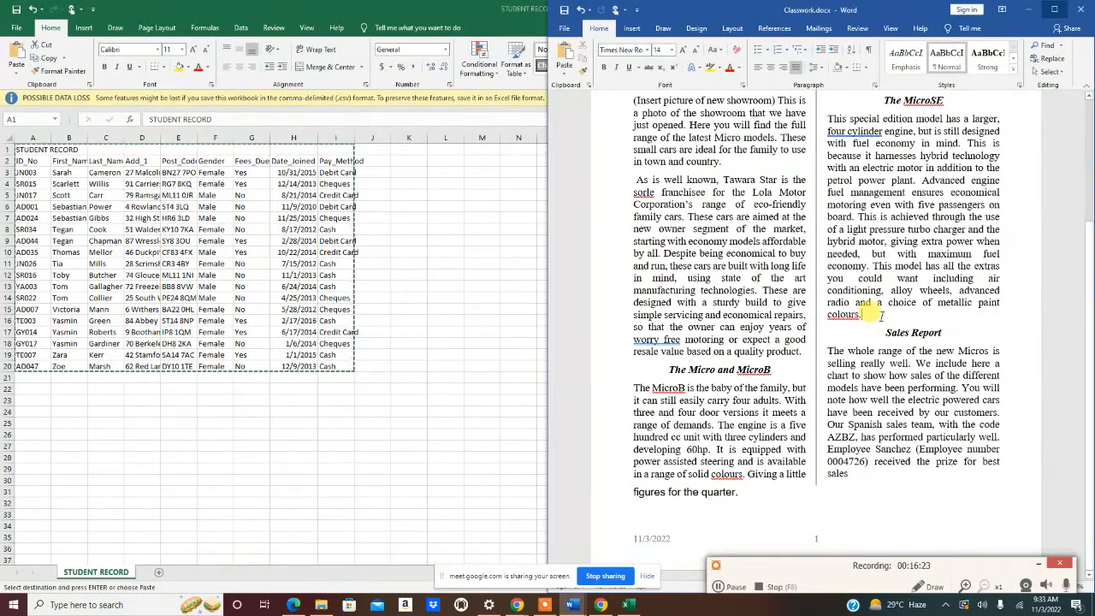
- Paste the STUDENT RECORD table on a new line after 'colours.' and select the whole table
key("Return")
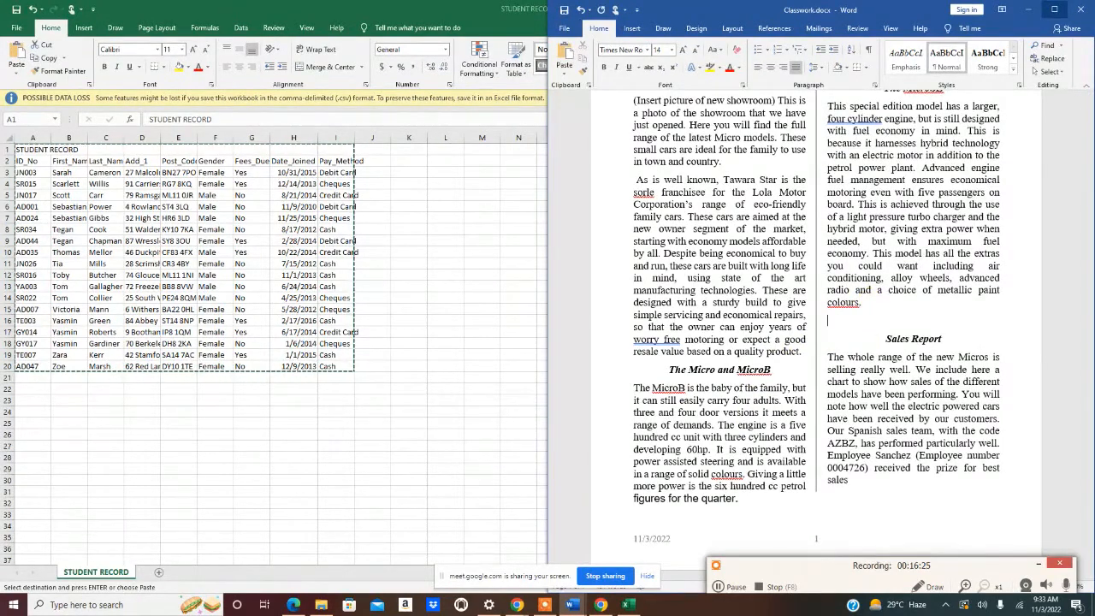
key("ctrl+v")
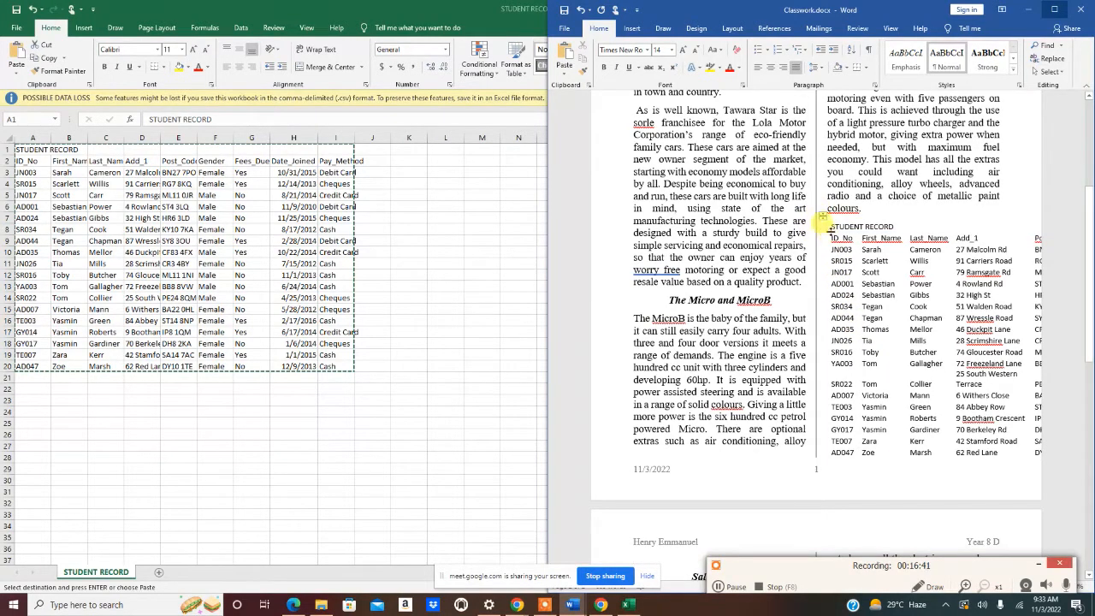
left_click(821, 215)
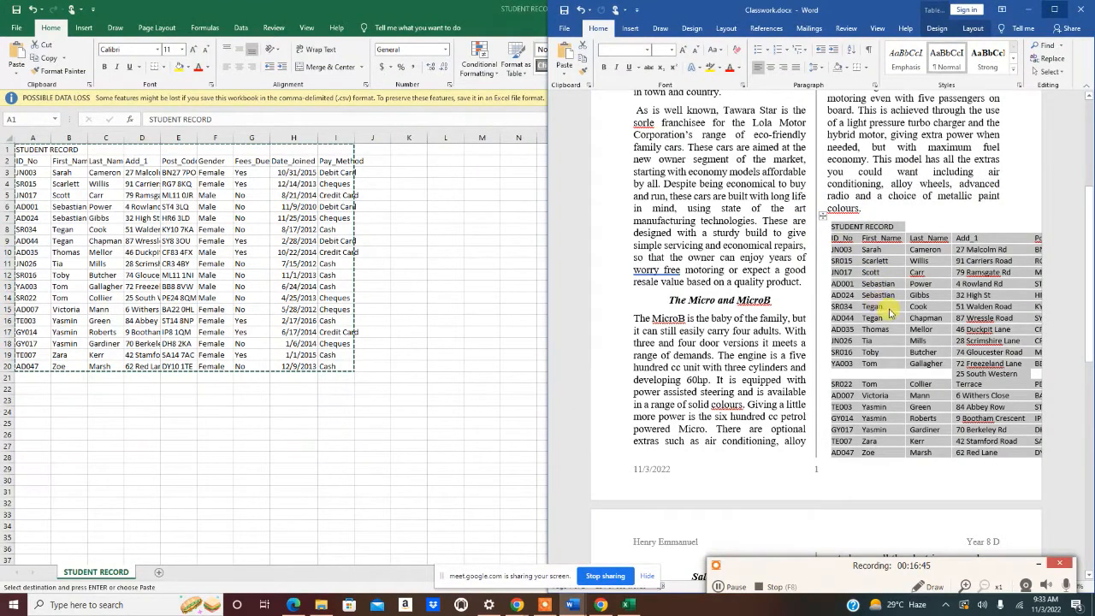
- Fit the STUDENT RECORD table to the column width with AutoFit Window
left_click(937, 32)
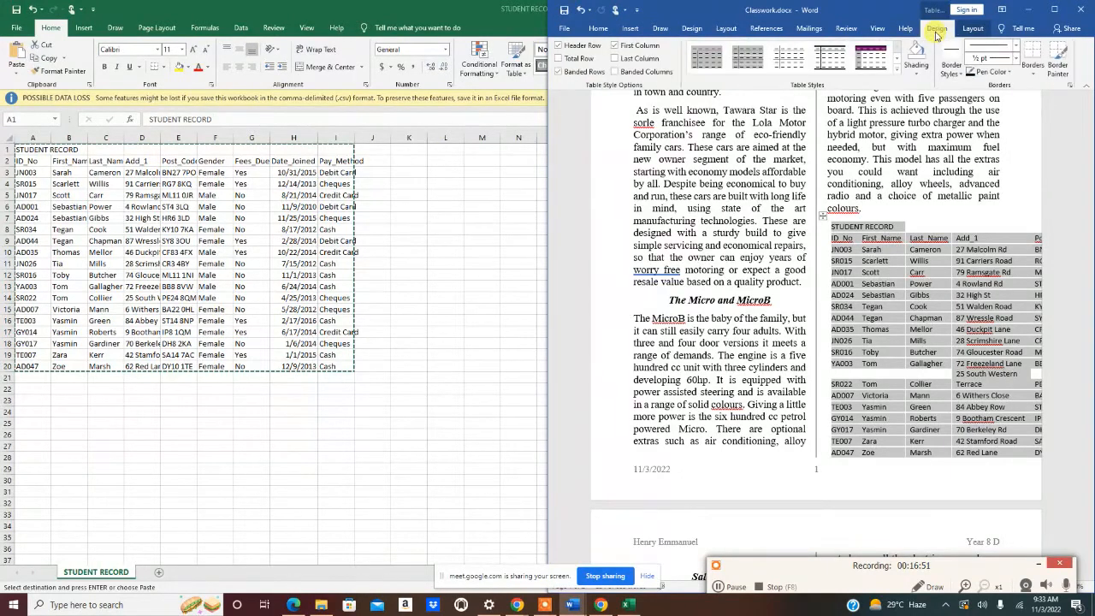
left_click(971, 30)
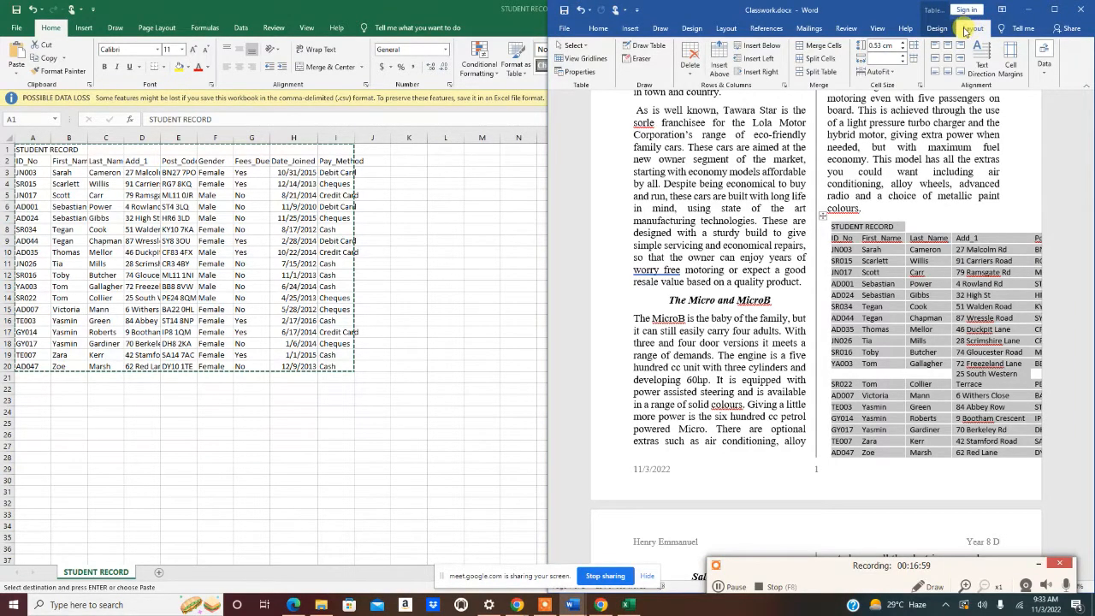
left_click(887, 73)
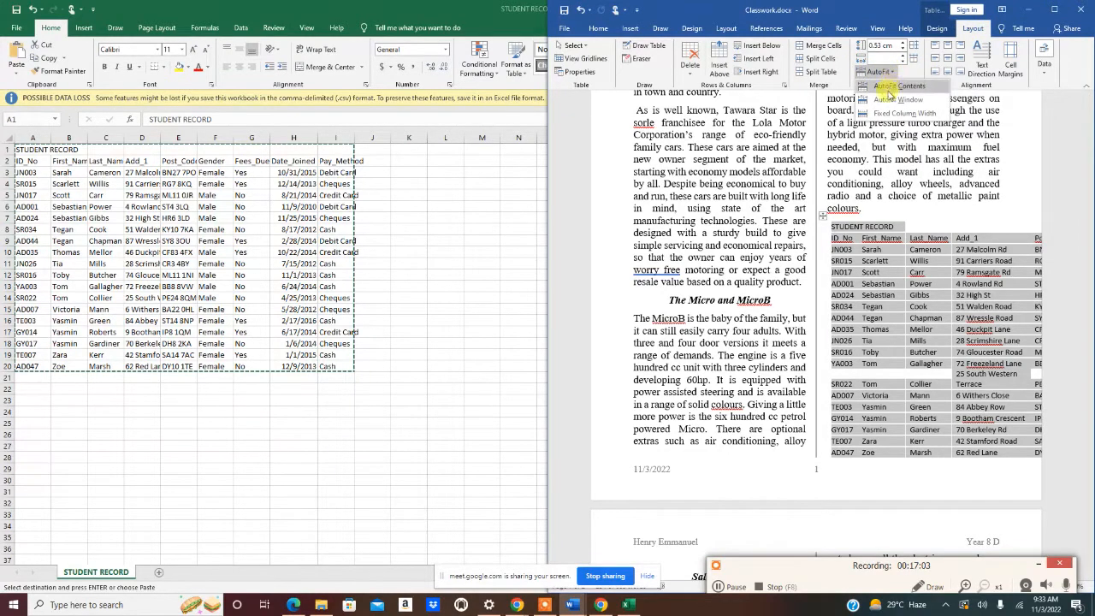
left_click(887, 101)
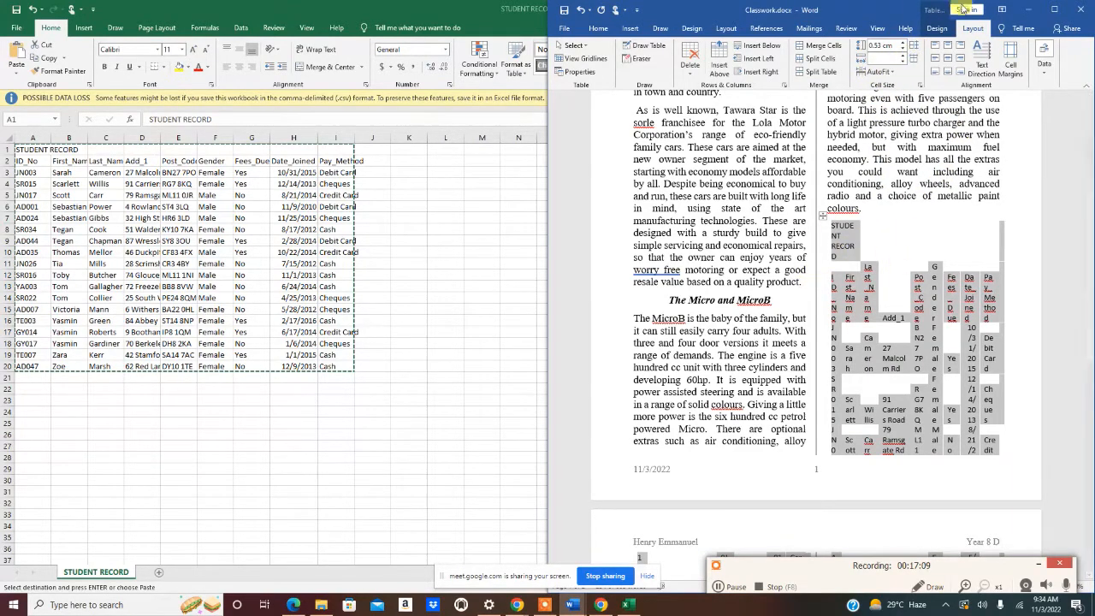
- Apply All Borders to every cell of the table
left_click(937, 29)
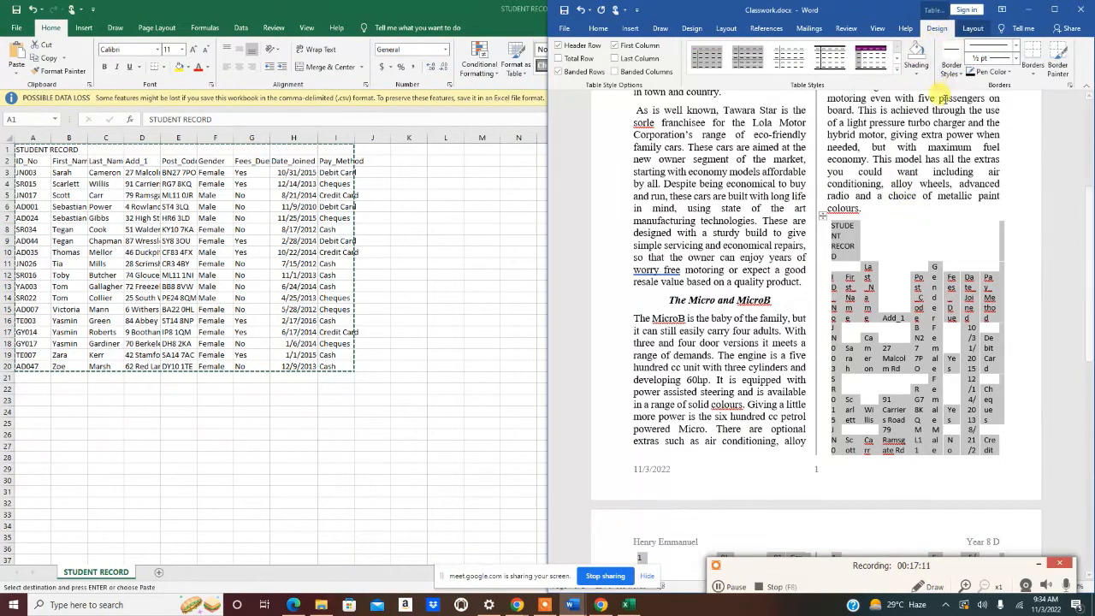
left_click(1035, 69)
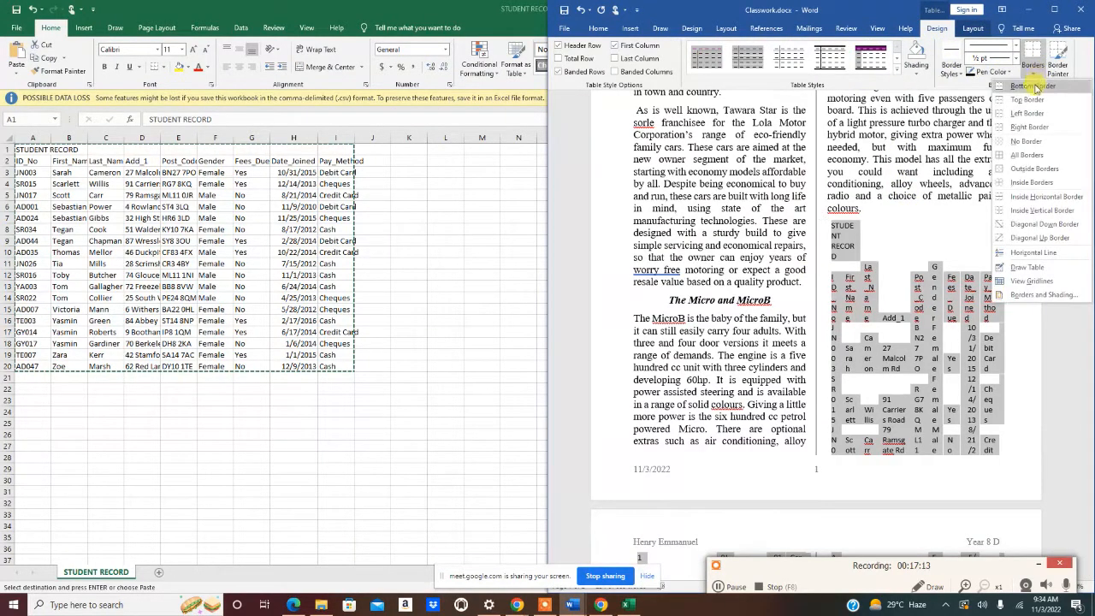
left_click(1027, 155)
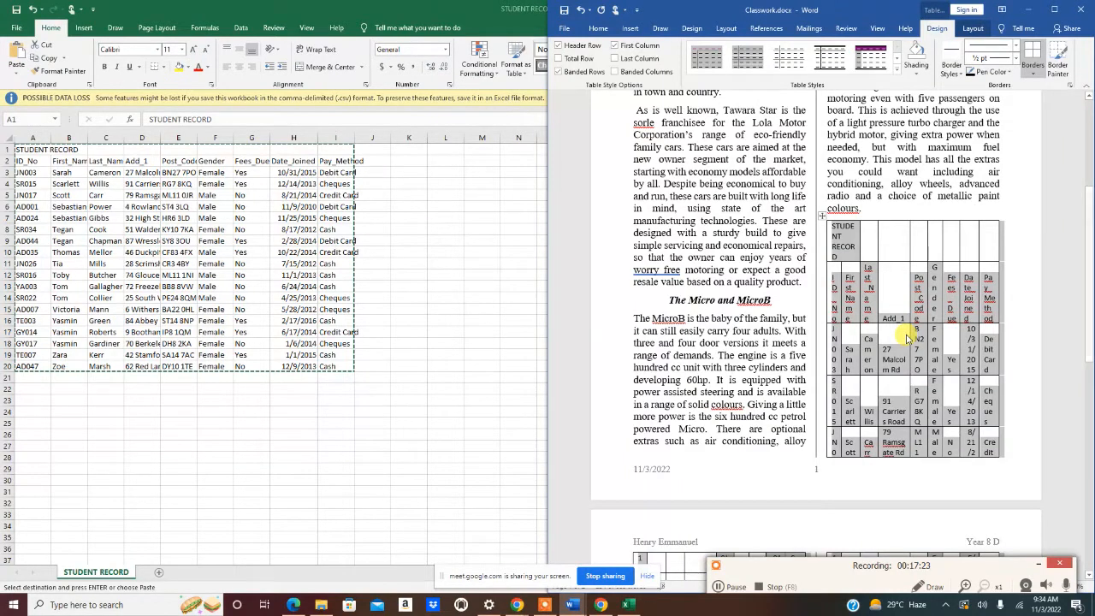
left_click(973, 30)
- Re-apply AutoFit Window so the table fits the column width
left_click(890, 74)
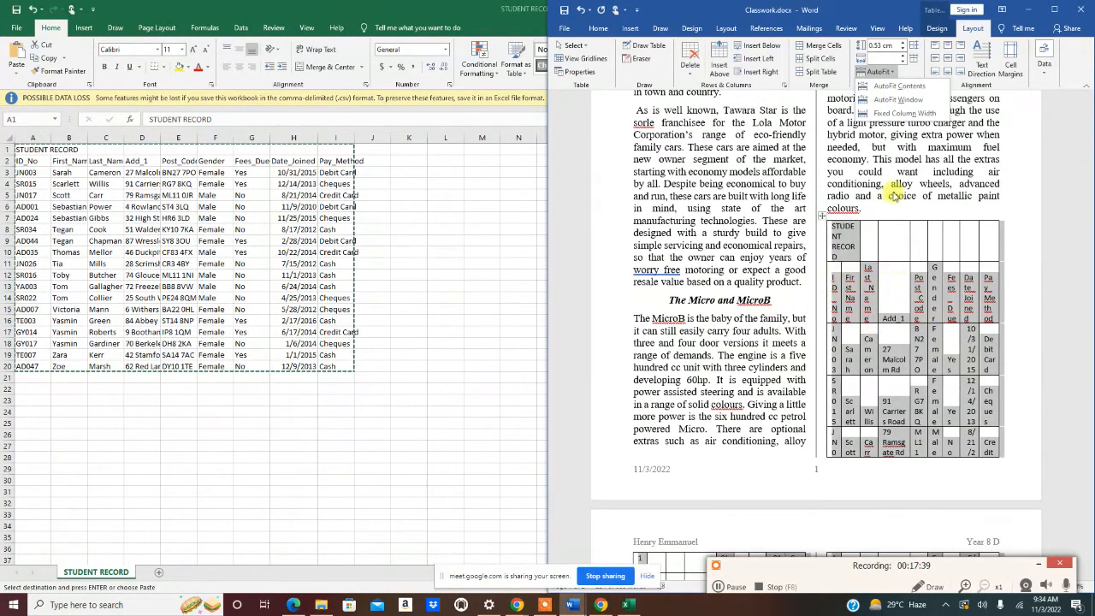
left_click(897, 102)
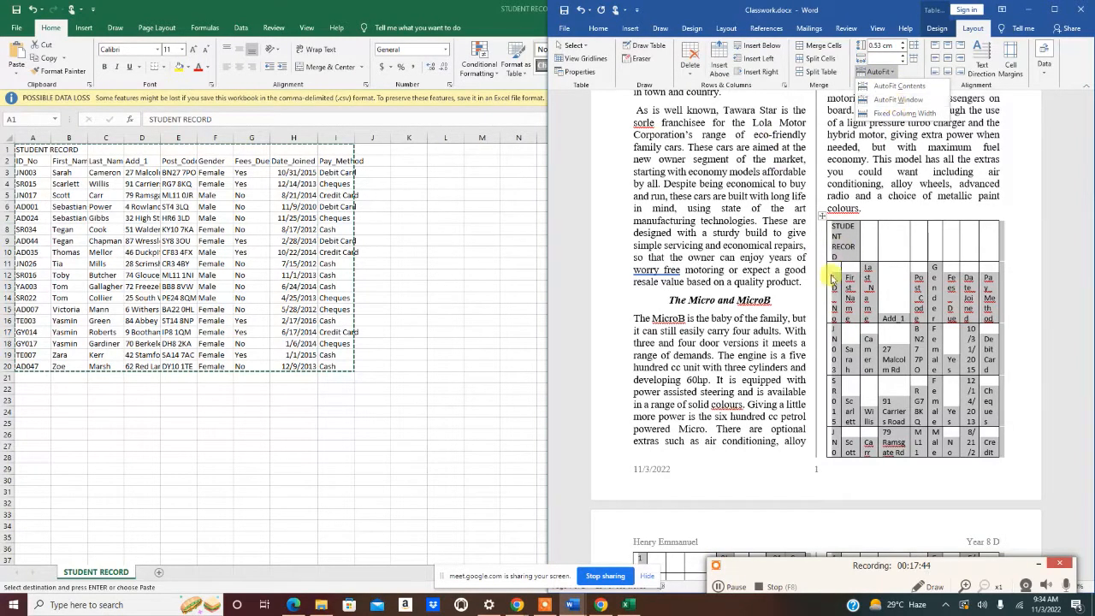
left_click(929, 243)
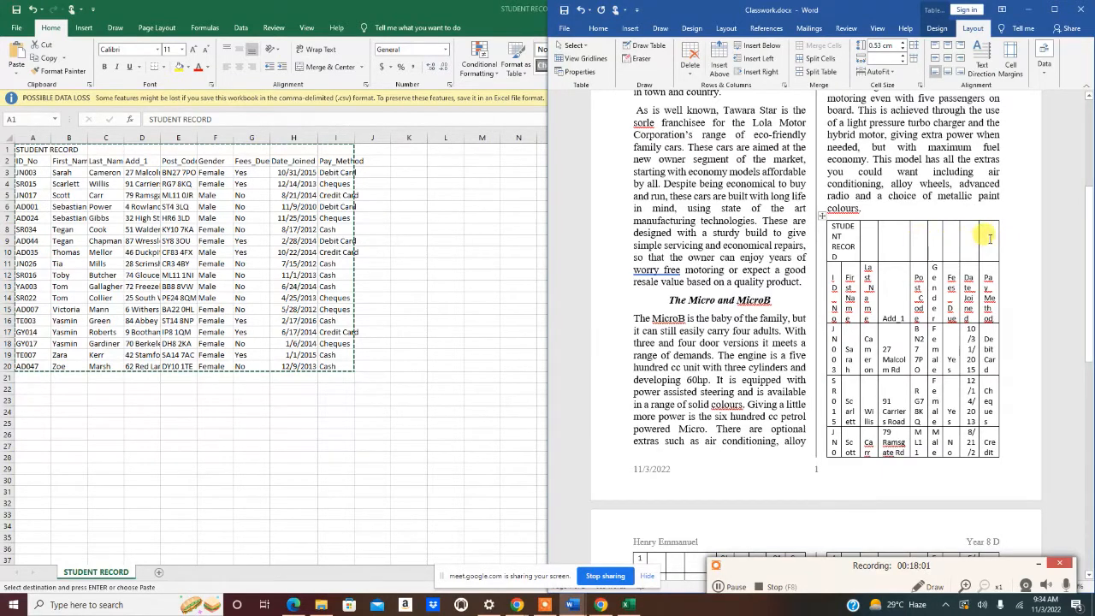
- Delete the Gender, Fees_Due, Date_Joined and Pay_Method columns from the table
left_click_drag(989, 239, 938, 245)
left_click(938, 245)
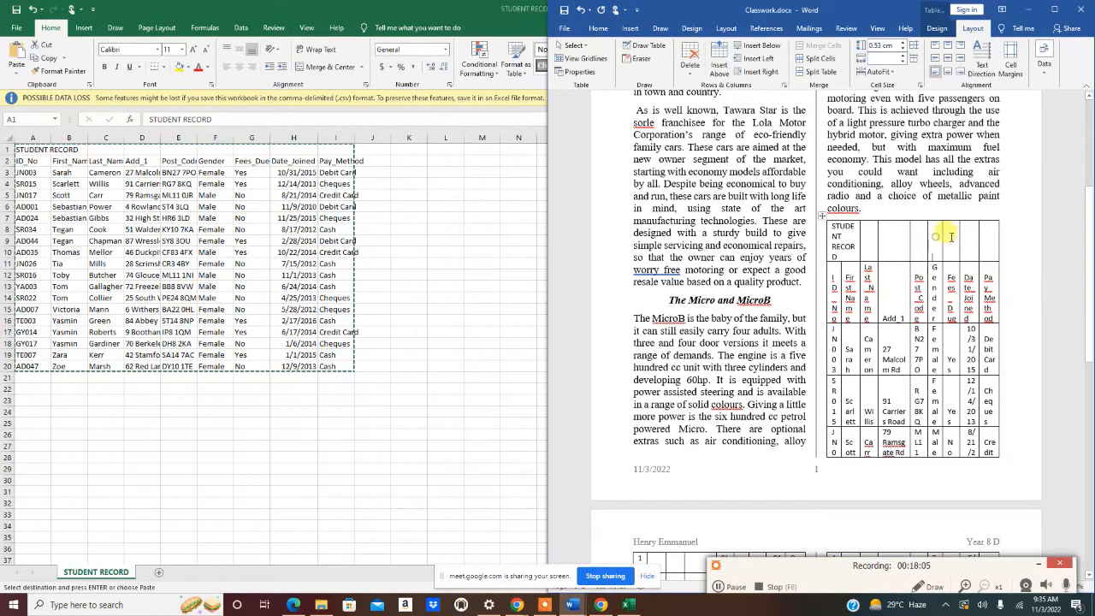
left_click_drag(995, 254, 969, 295)
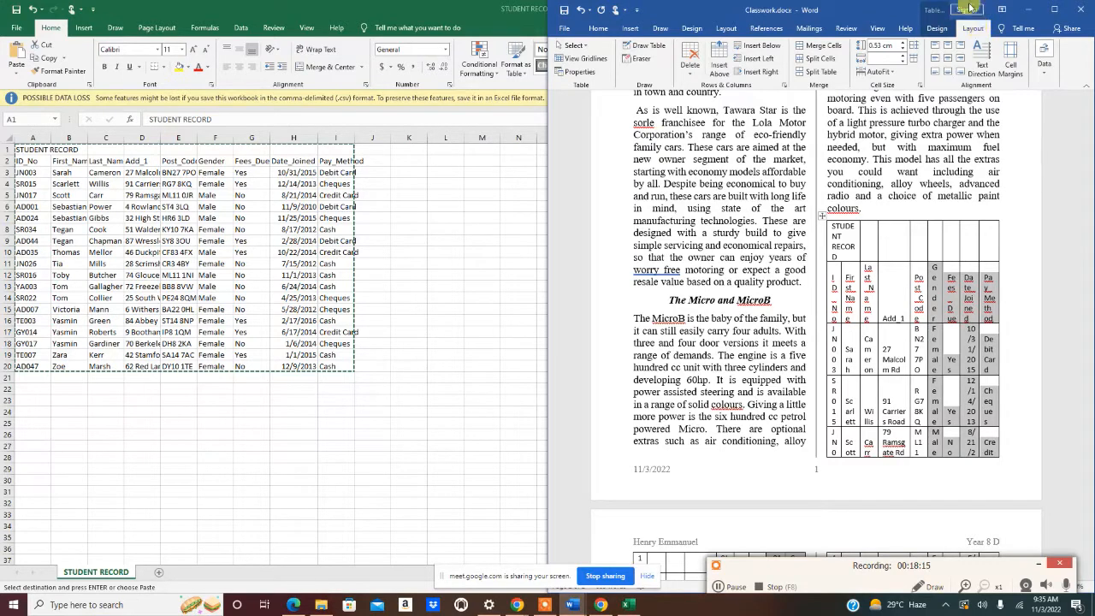
left_click(691, 61)
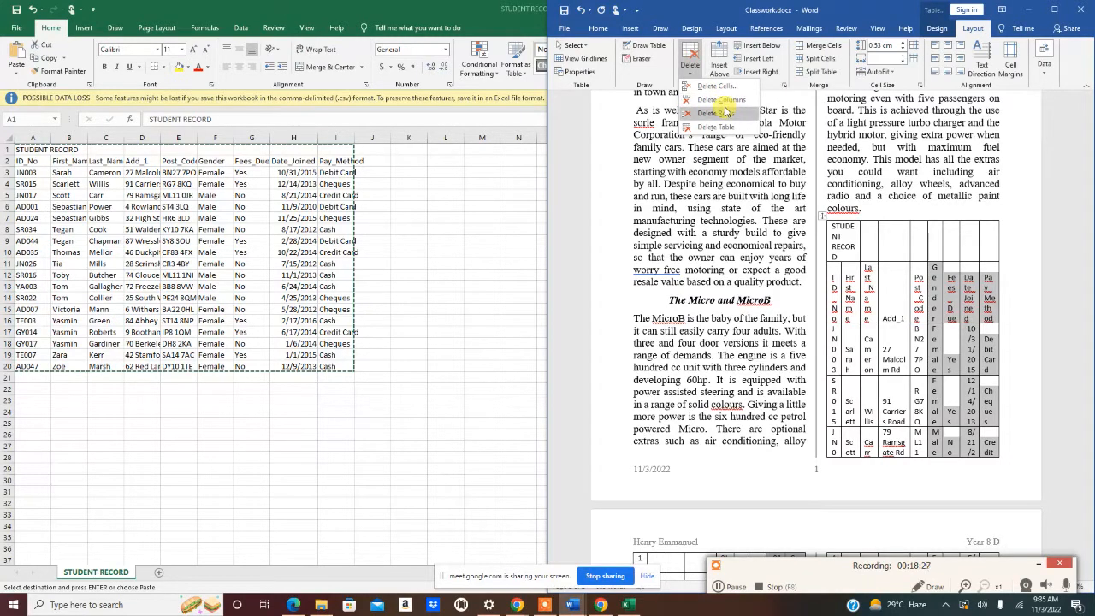
left_click(721, 100)
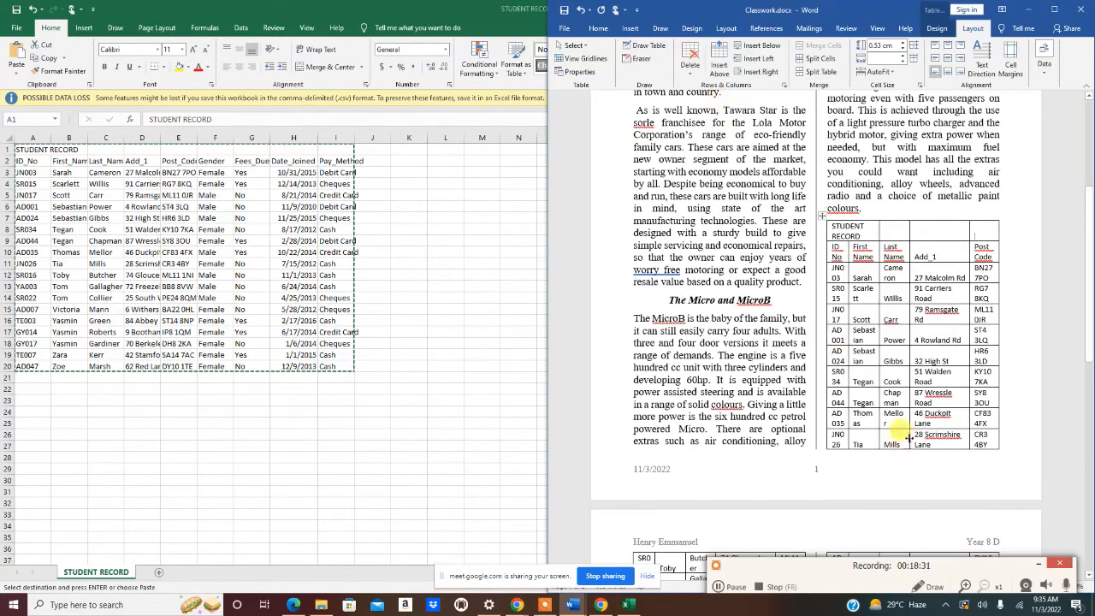
- Delete the student rows from SR015 onward, then undo the table edits back to the original paste
scroll(887, 432, "down", 10)
scroll(862, 414, "up", 6)
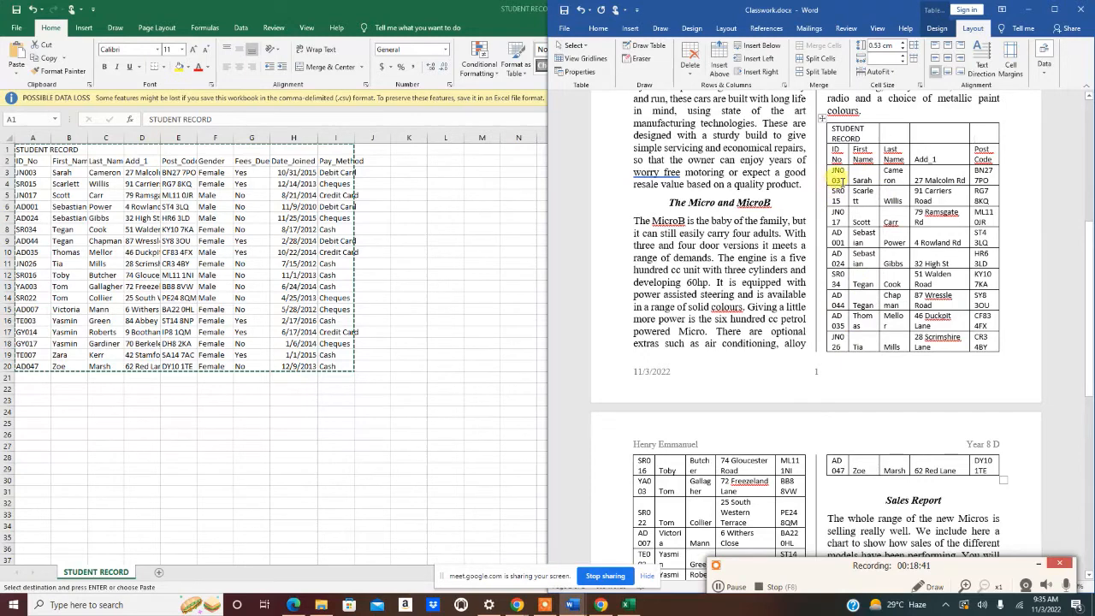
left_click_drag(837, 188, 840, 321)
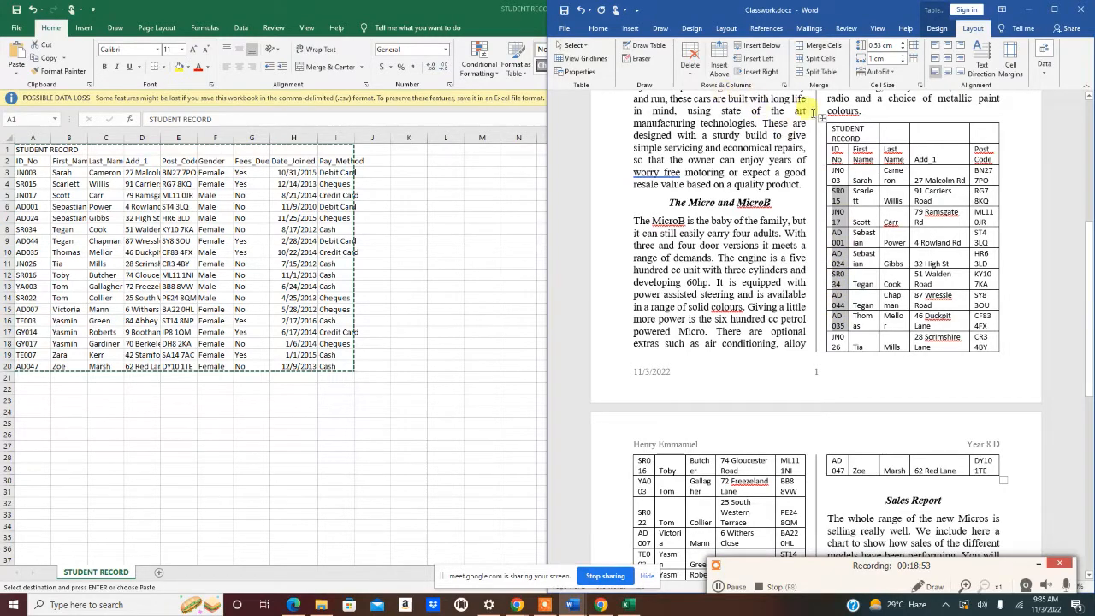
left_click(689, 60)
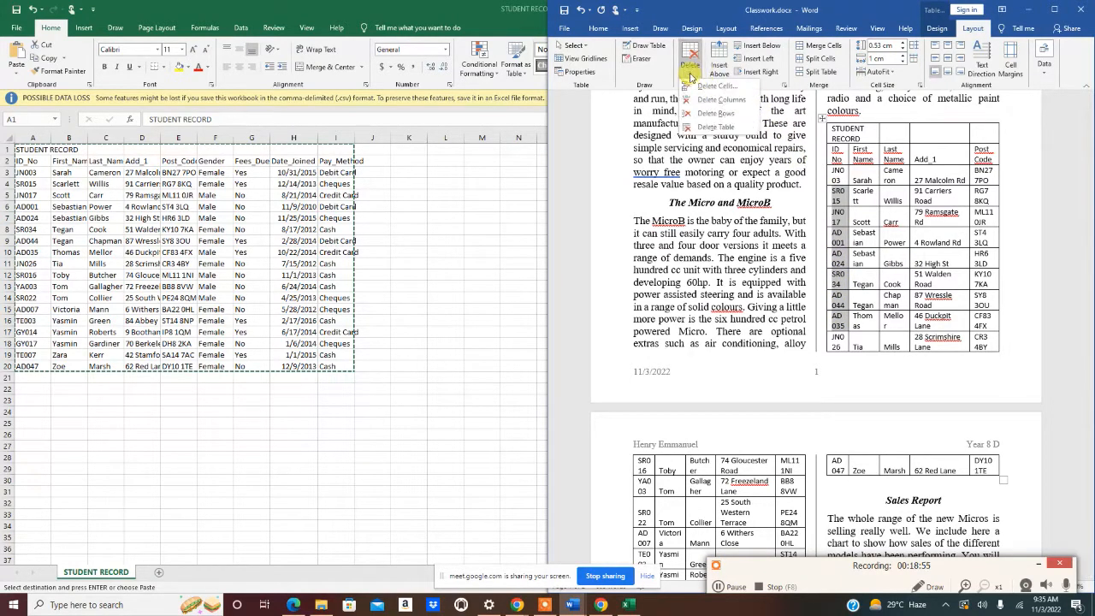
left_click(714, 114)
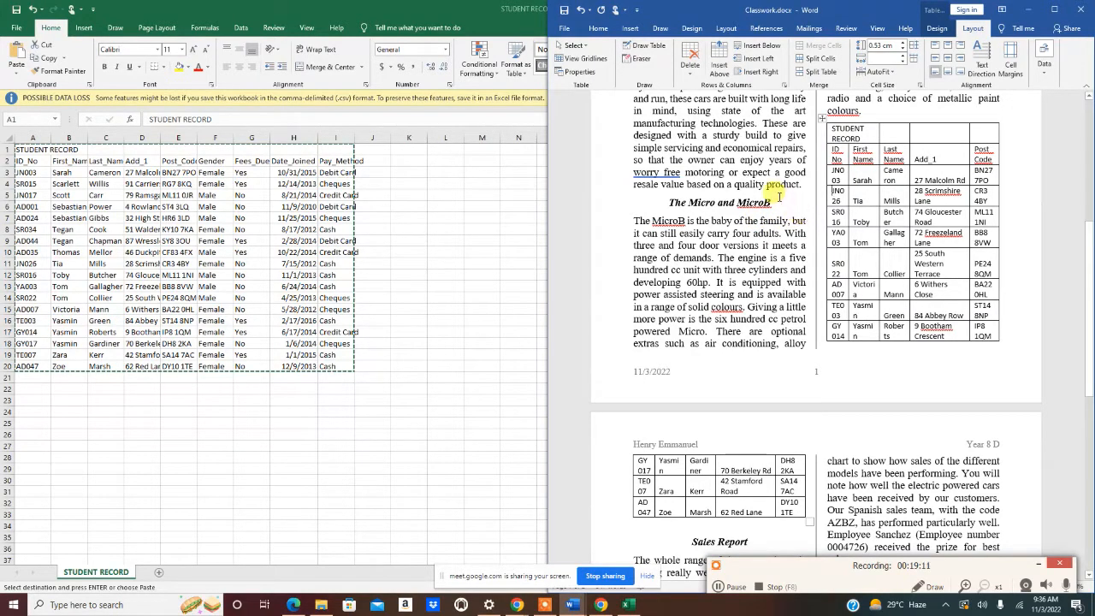
key("ctrl+v")
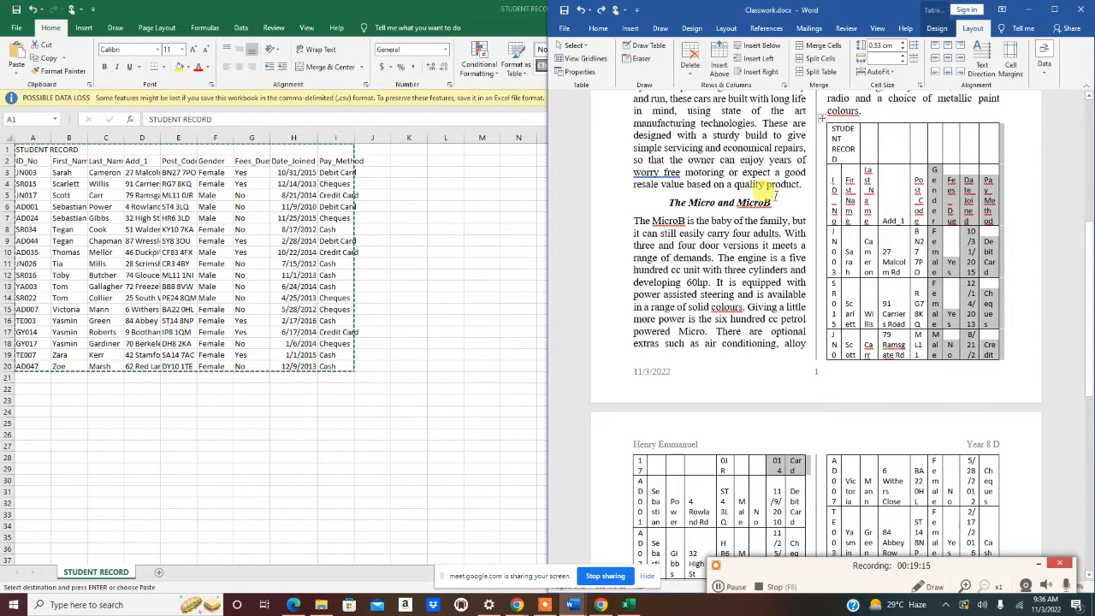
key("ctrl+z")
key("ctrl+z")
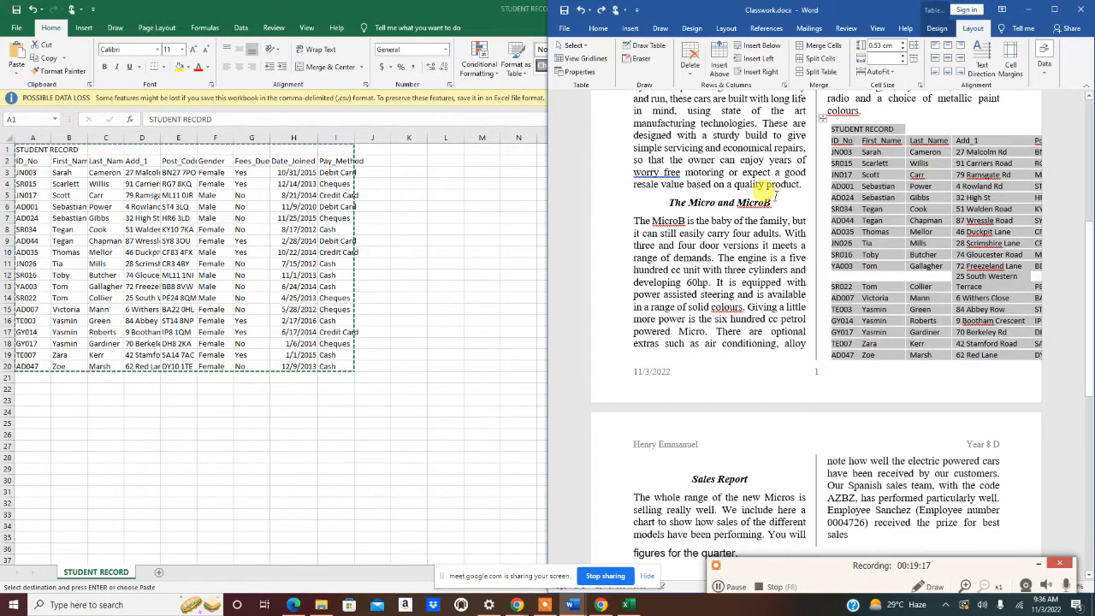
- Return to Excel, then paste the STUDENT RECORD table again below 'colours.' in Classwork.docx
scroll(773, 205, "up", 4)
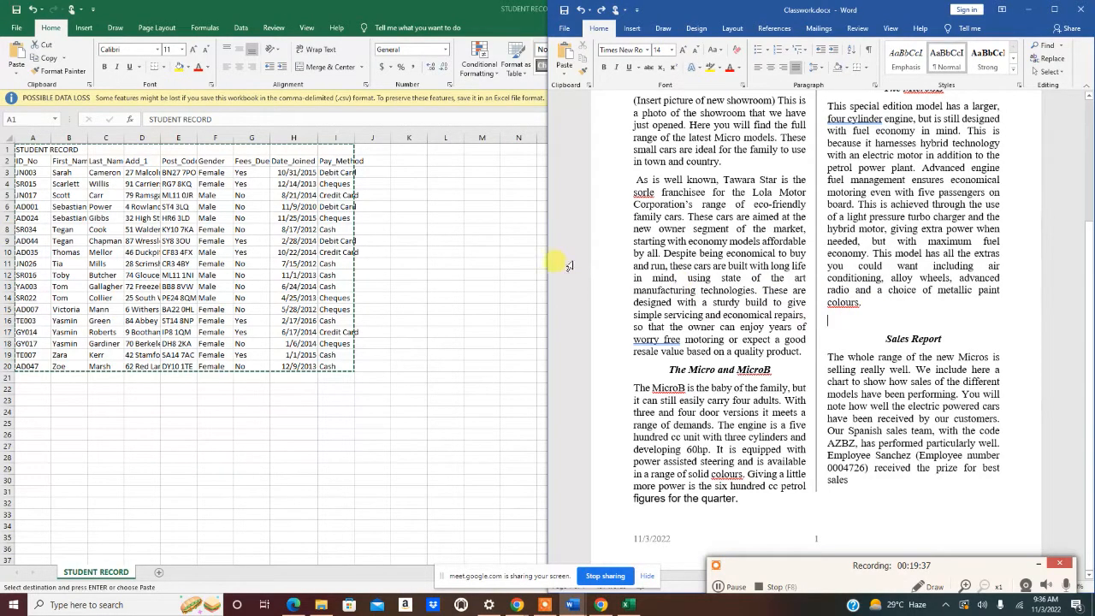
left_click(386, 245)
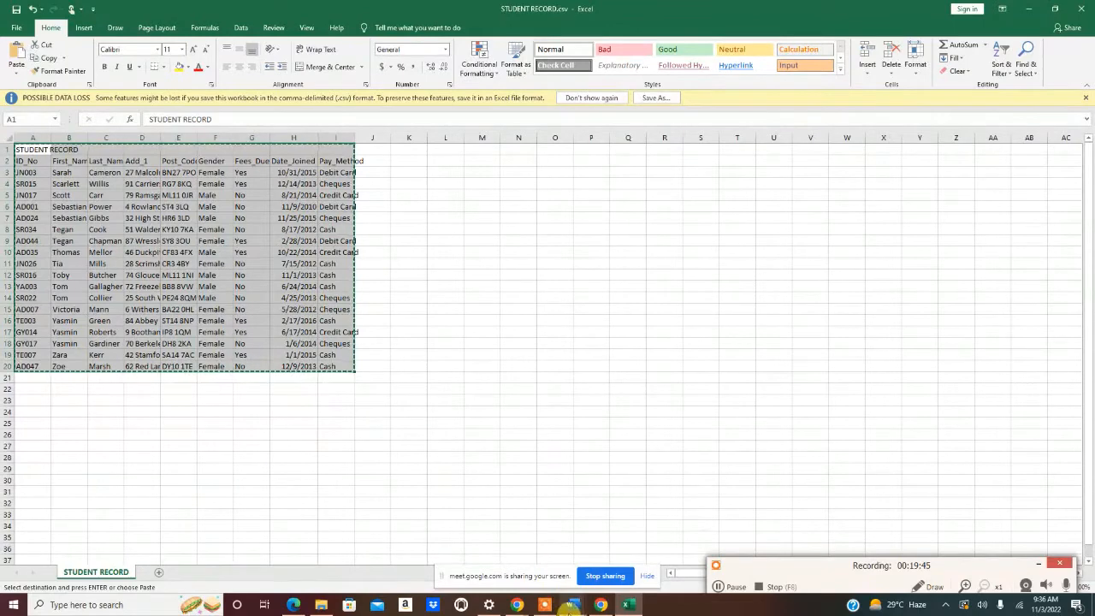
left_click(573, 605)
left_click(629, 548)
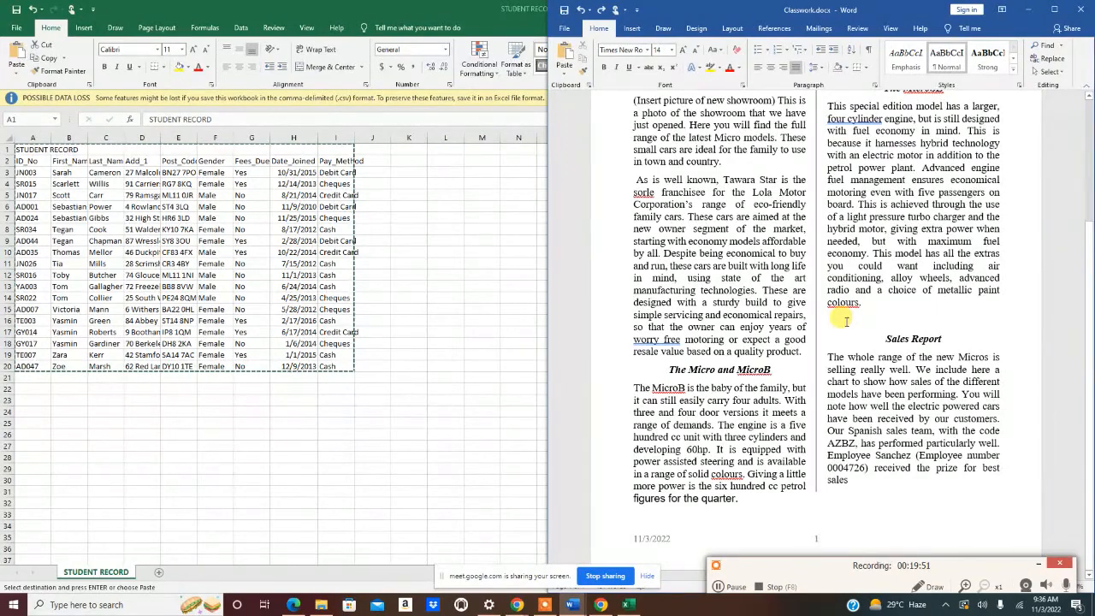
key("ctrl+v")
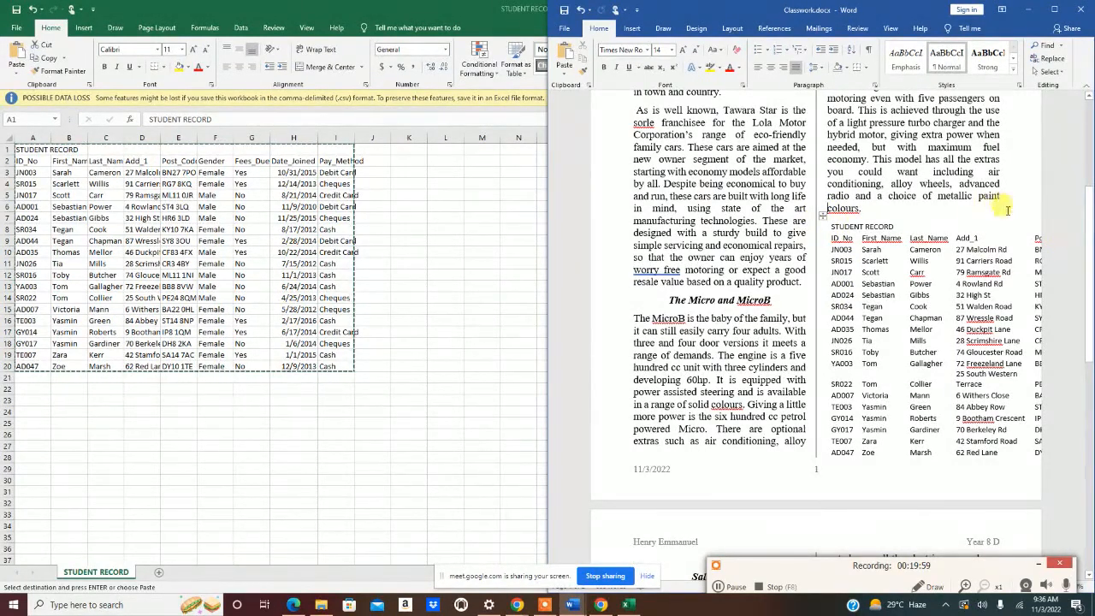
- Select the pasted table, maximize the Word window and zoom the page to 120%
left_click(820, 214)
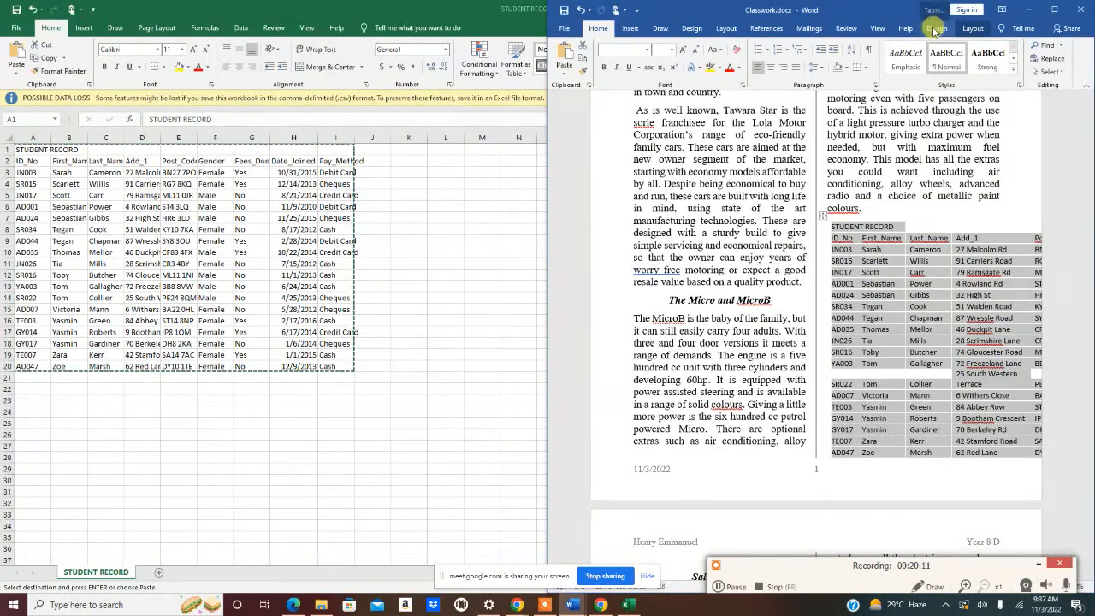
left_click_drag(549, 183, 1, 176)
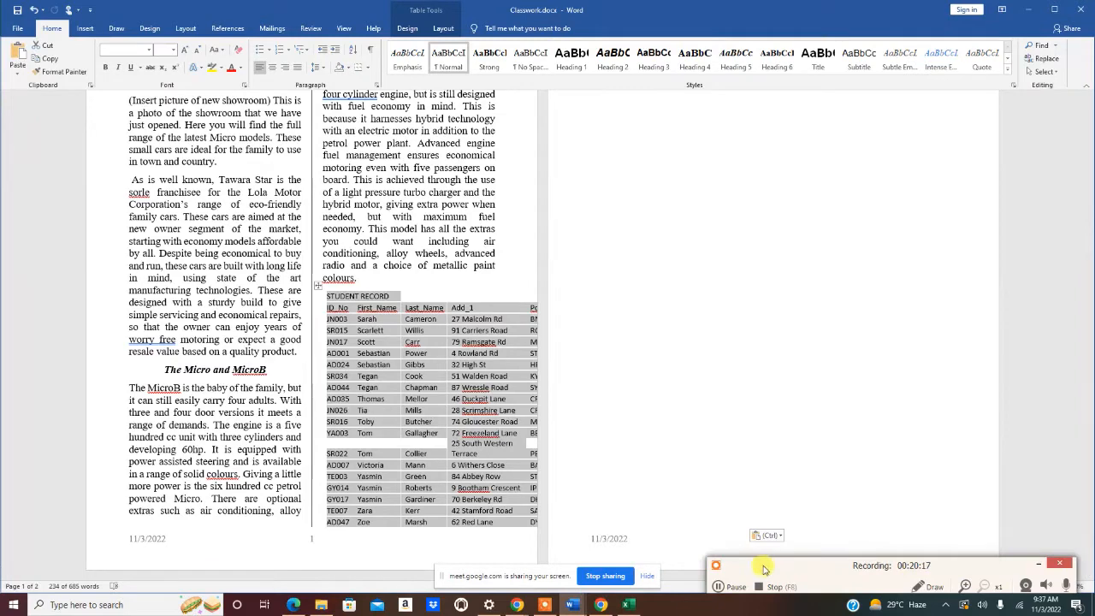
left_click(1054, 561)
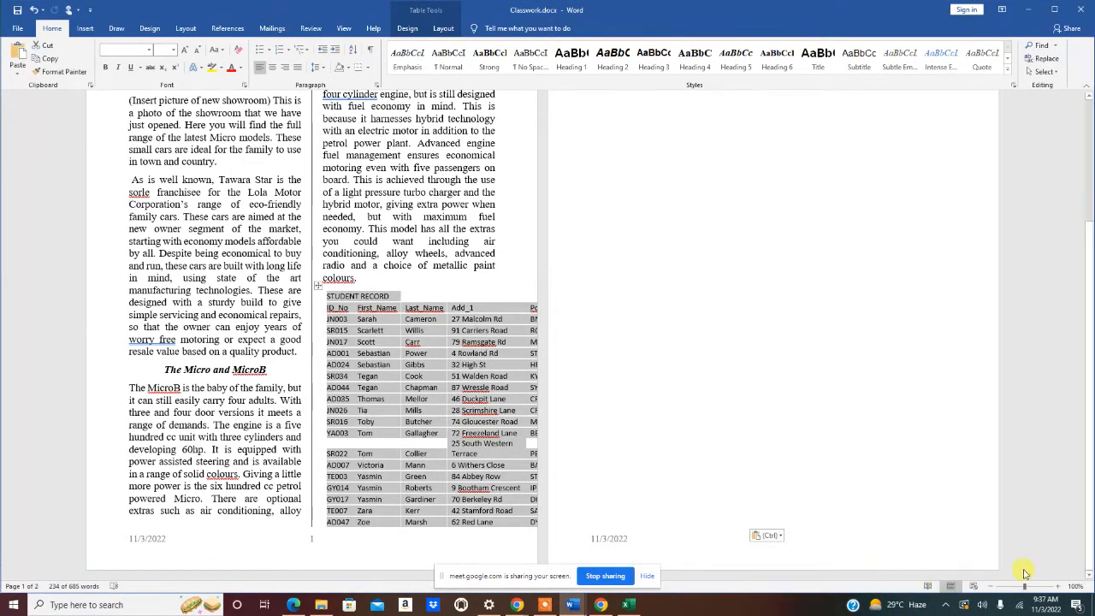
left_click(1059, 587)
left_click(1058, 587)
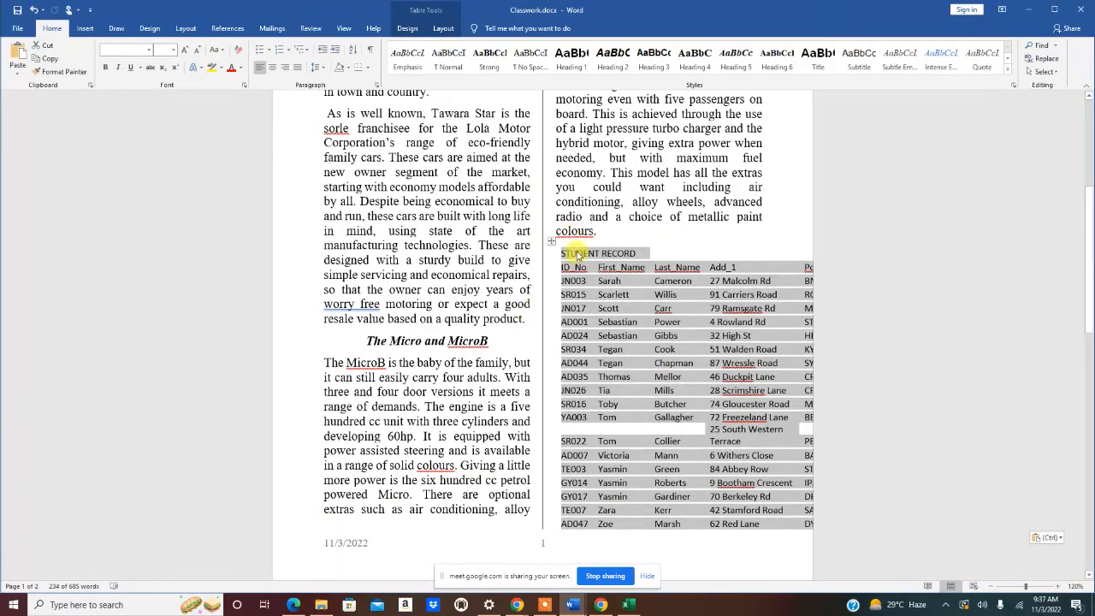
- Fit the re-pasted table to the column width with AutoFit Window
left_click(441, 28)
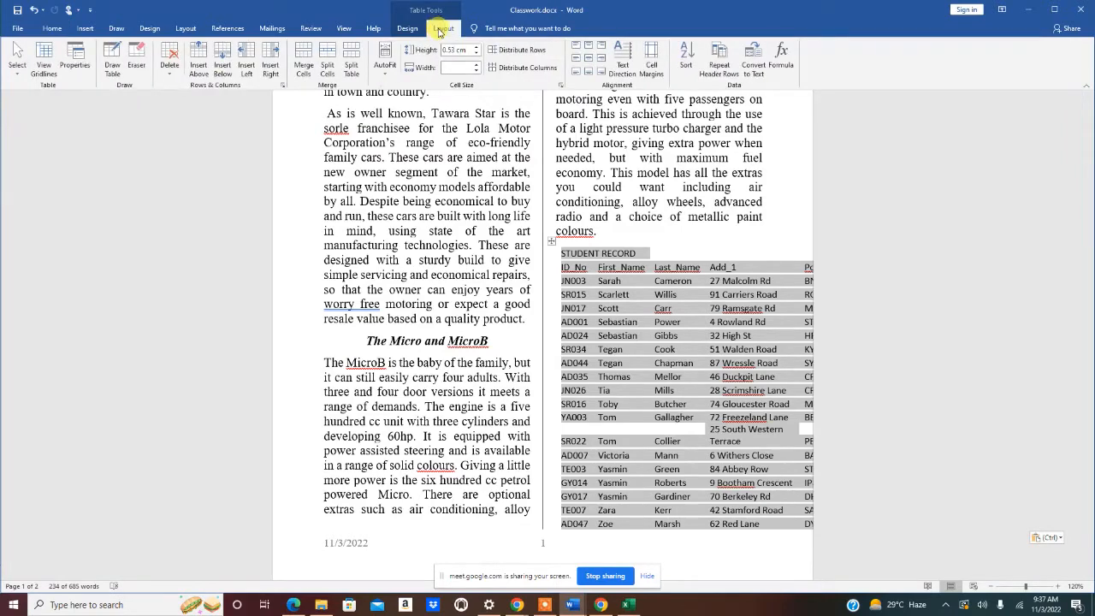
left_click(385, 78)
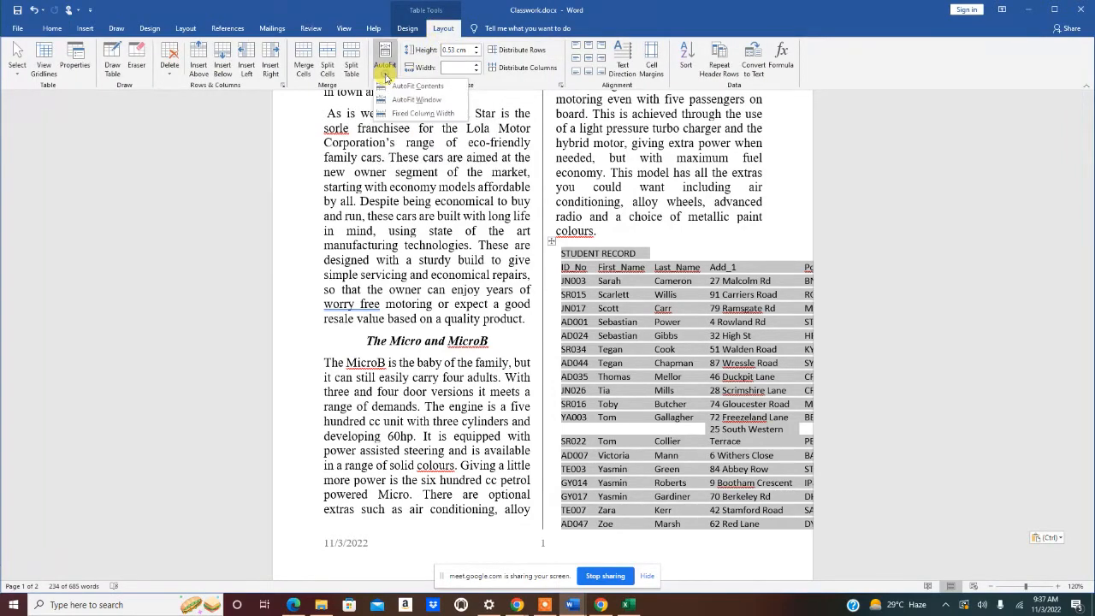
left_click(409, 96)
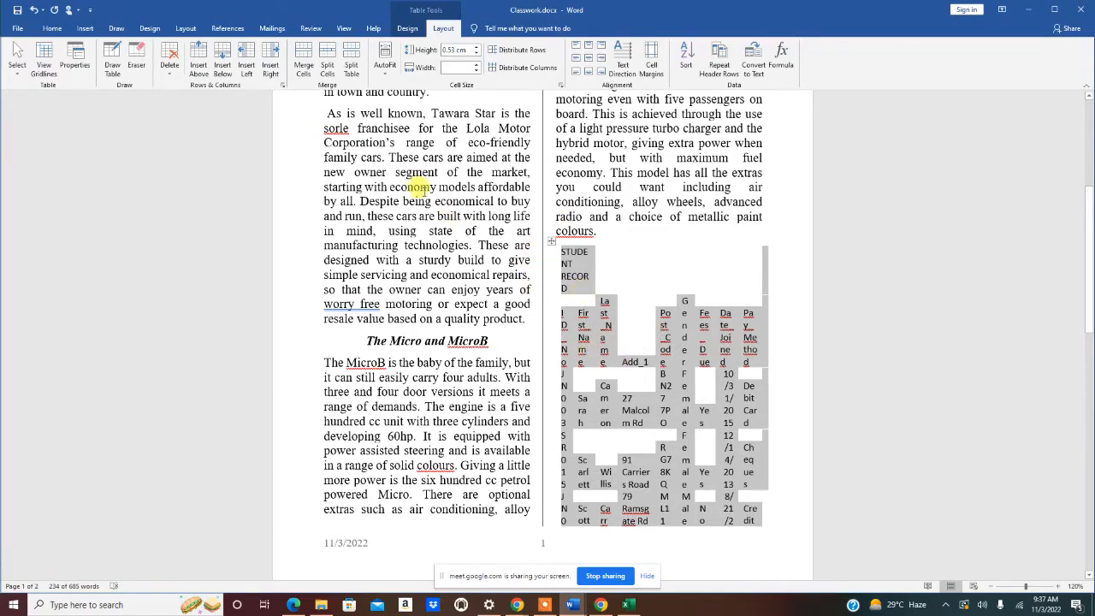
left_click(405, 28)
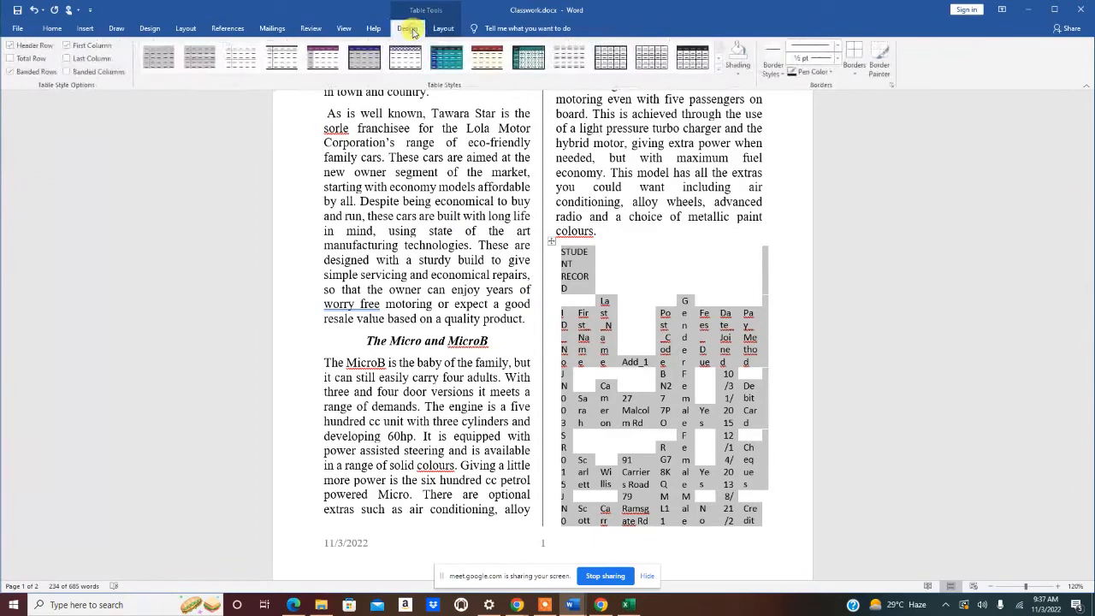
- Apply All Borders so every cell of the STUDENT RECORD table has visible borders
left_click(860, 74)
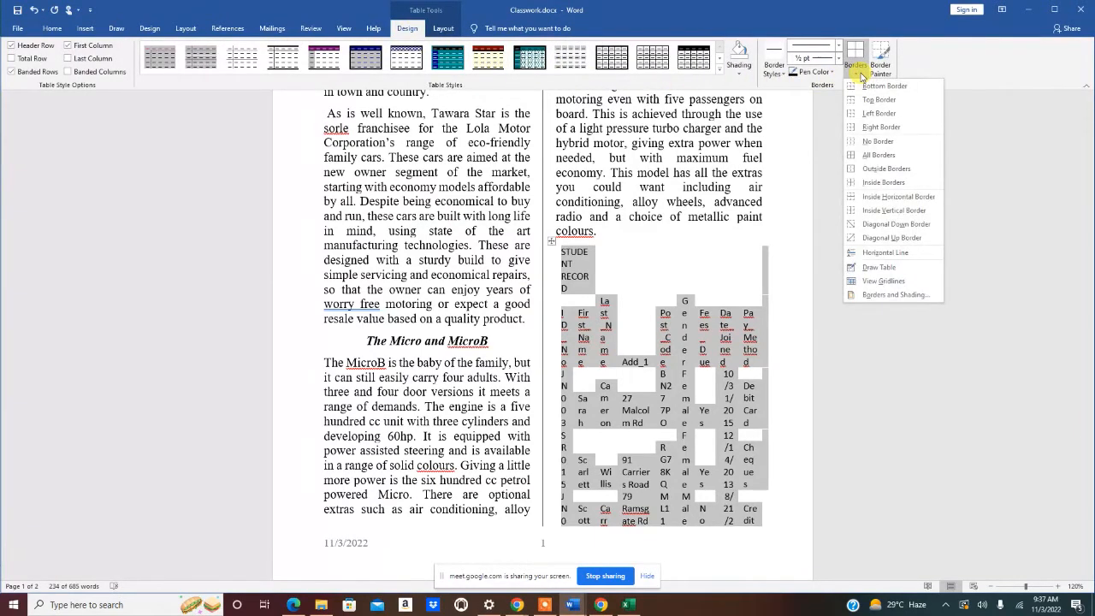
left_click(868, 155)
left_click(858, 74)
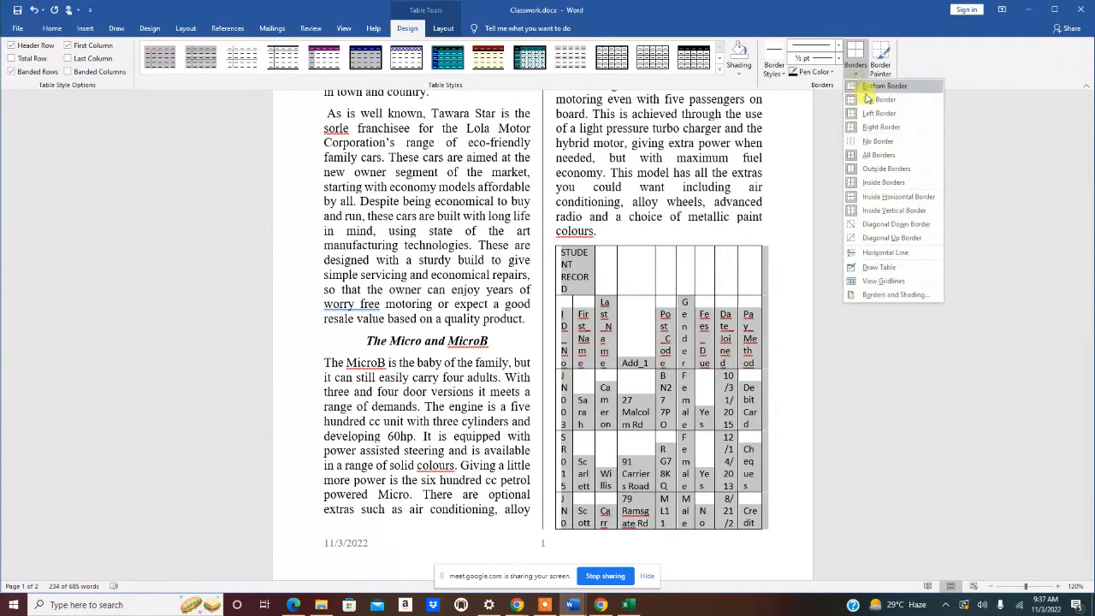
left_click(863, 155)
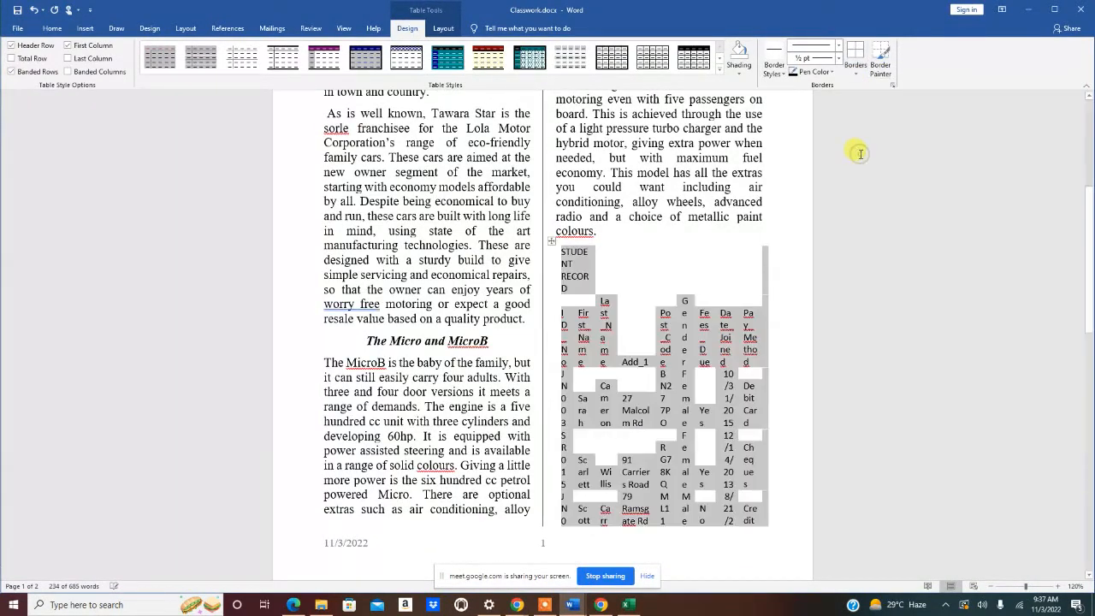
left_click(857, 74)
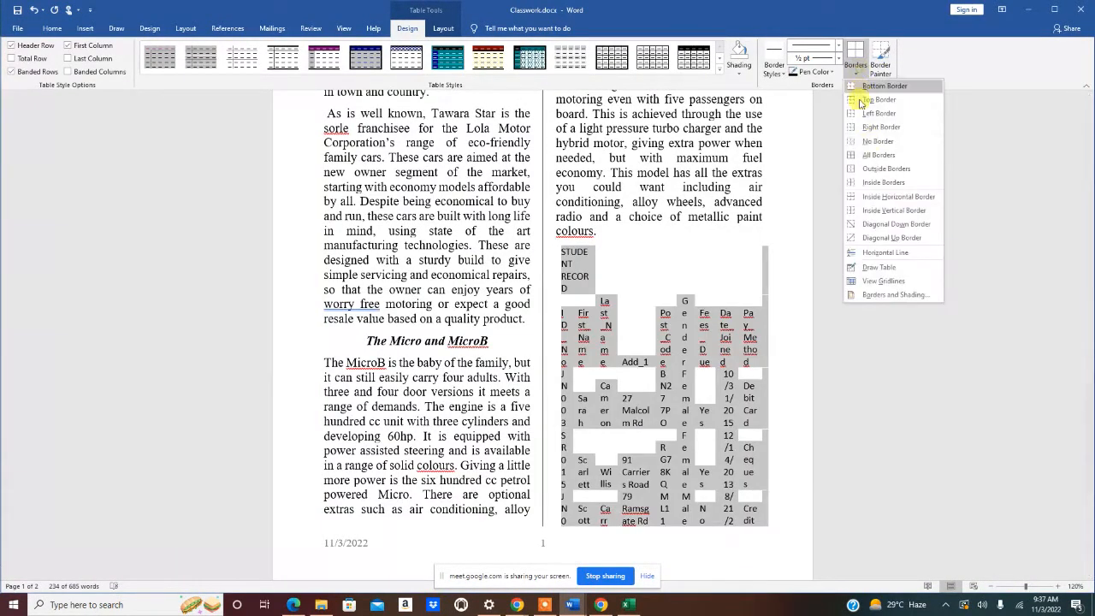
left_click(875, 161)
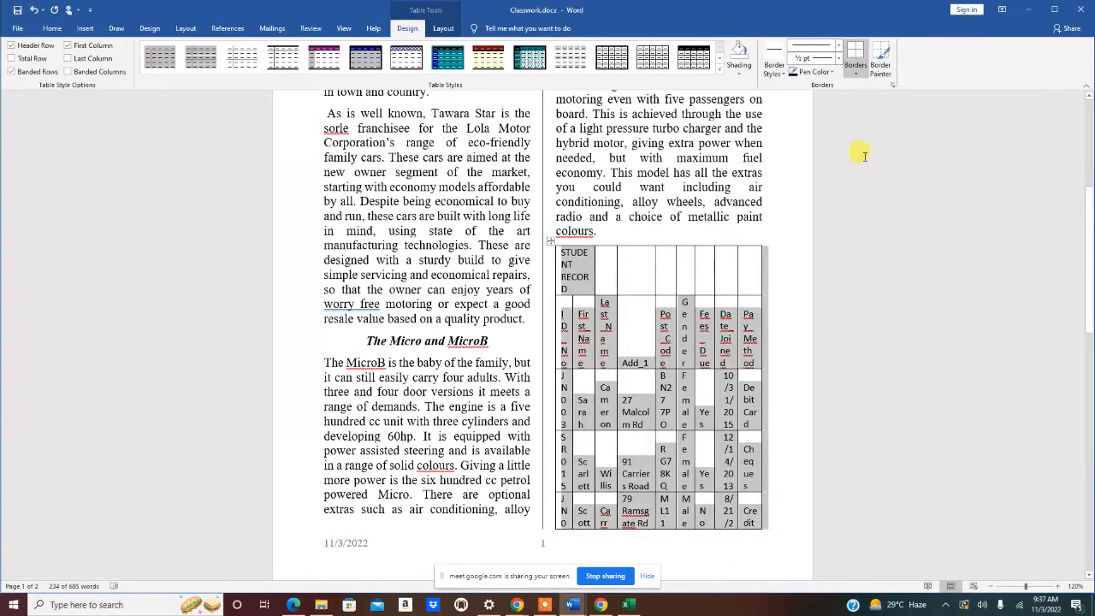
- Select the header cells from Post_Code through Pay_Method
left_click(655, 283)
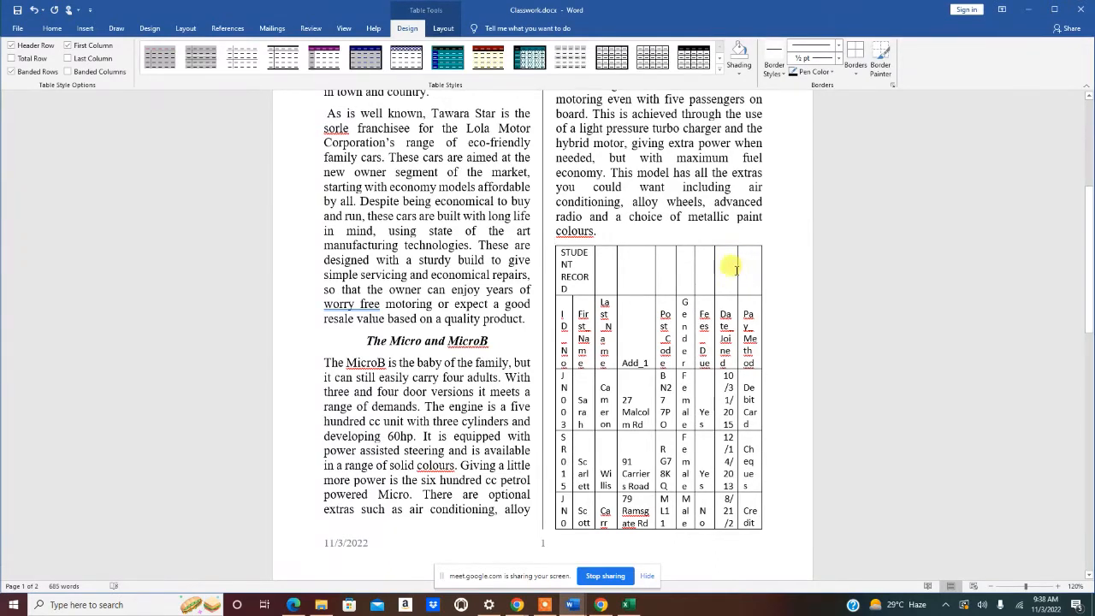
left_click(707, 274)
left_click(754, 331)
left_click(750, 314)
left_click_drag(748, 315, 672, 325)
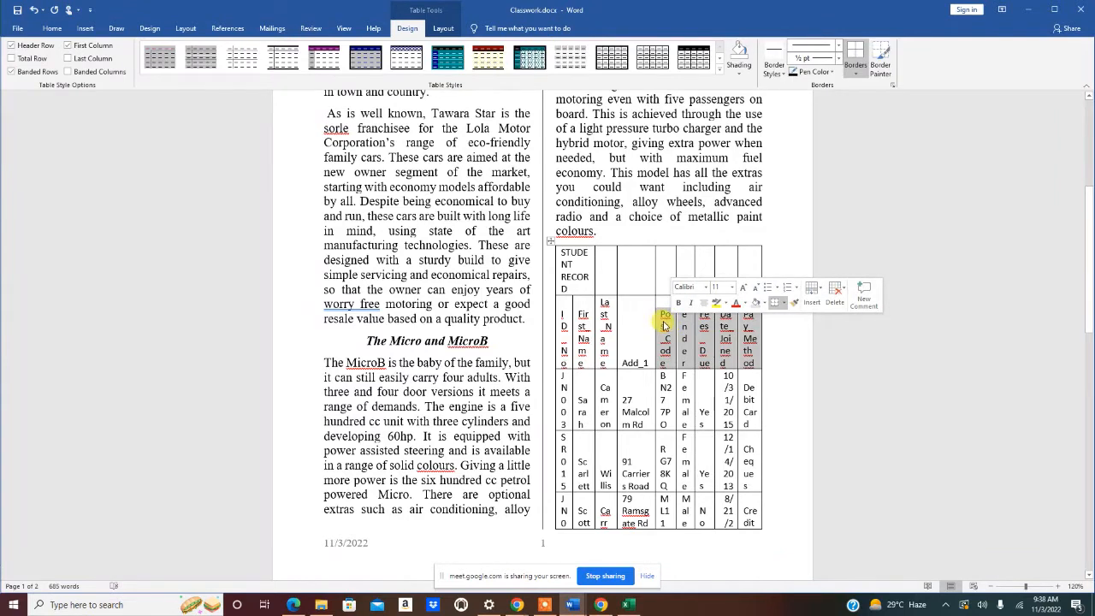
- Delete the Post_Code through Pay_Method columns from the table
left_click(840, 291)
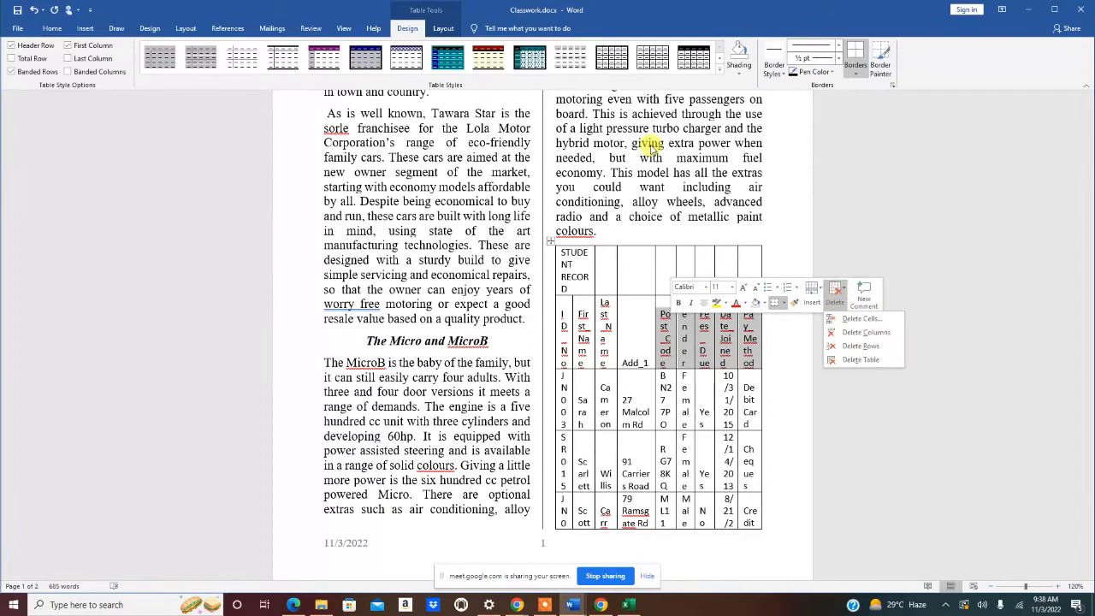
left_click(441, 28)
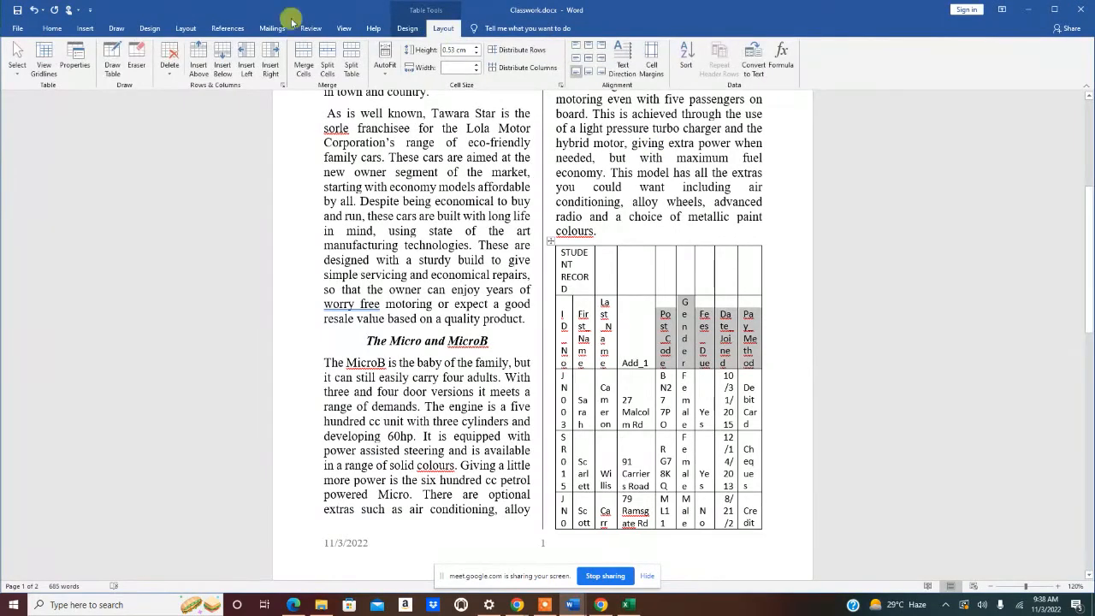
left_click(170, 65)
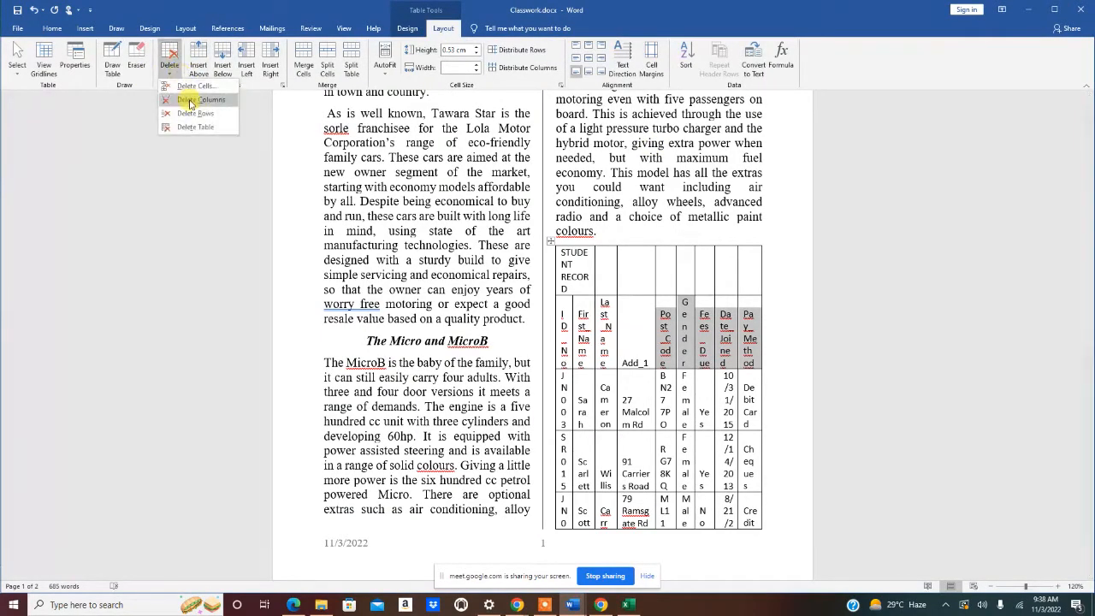
left_click(190, 102)
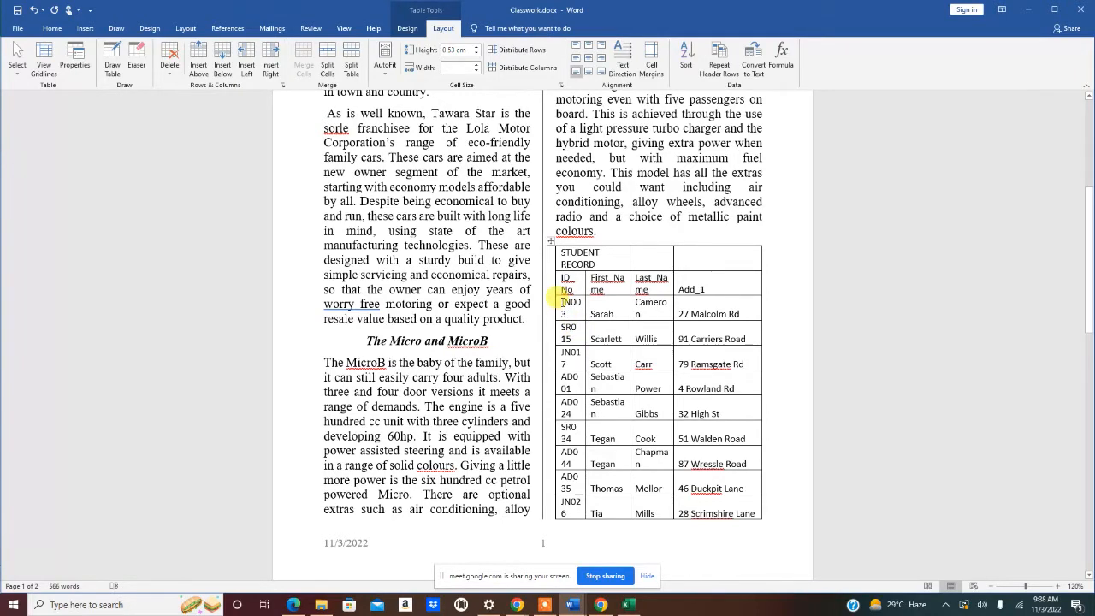
- Delete the first student rows, JN003 through JN026, so the table starts at SR016
double_click(563, 312)
left_click_drag(563, 315, 568, 483)
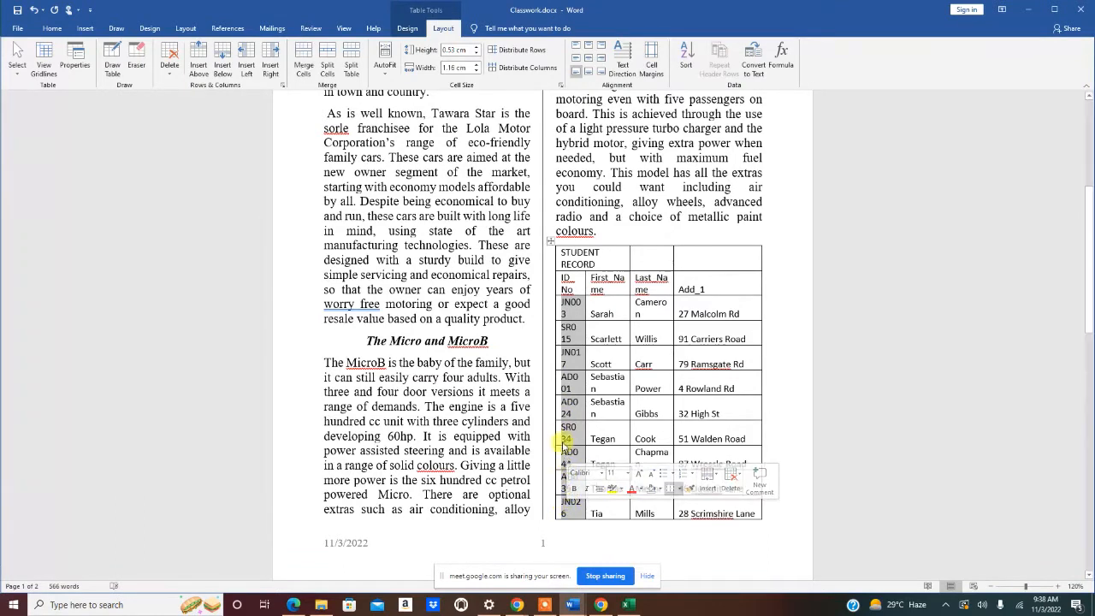
left_click(170, 66)
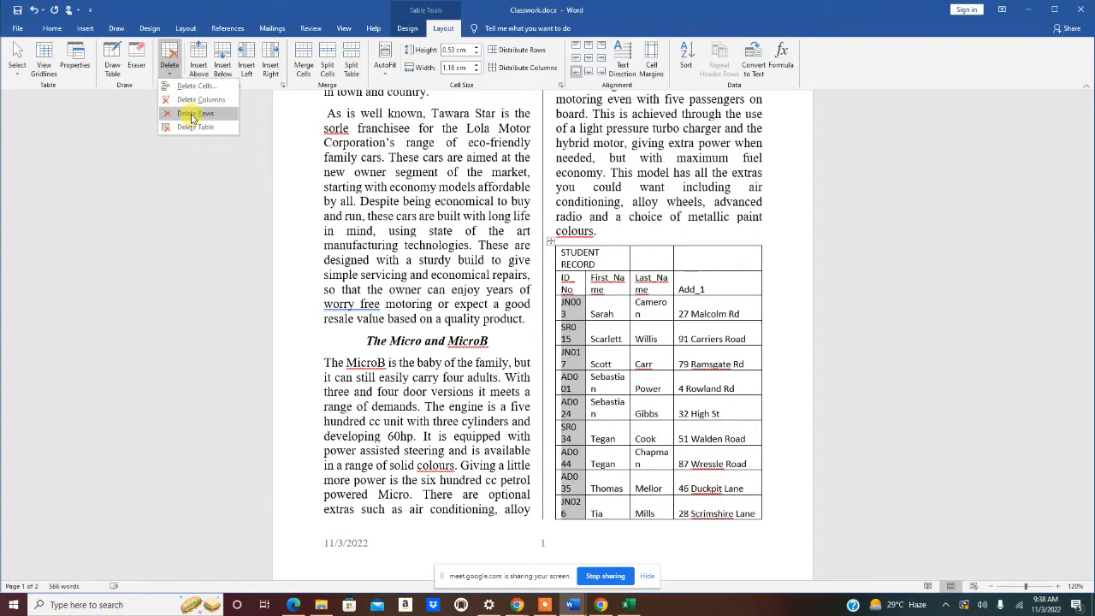
left_click(193, 114)
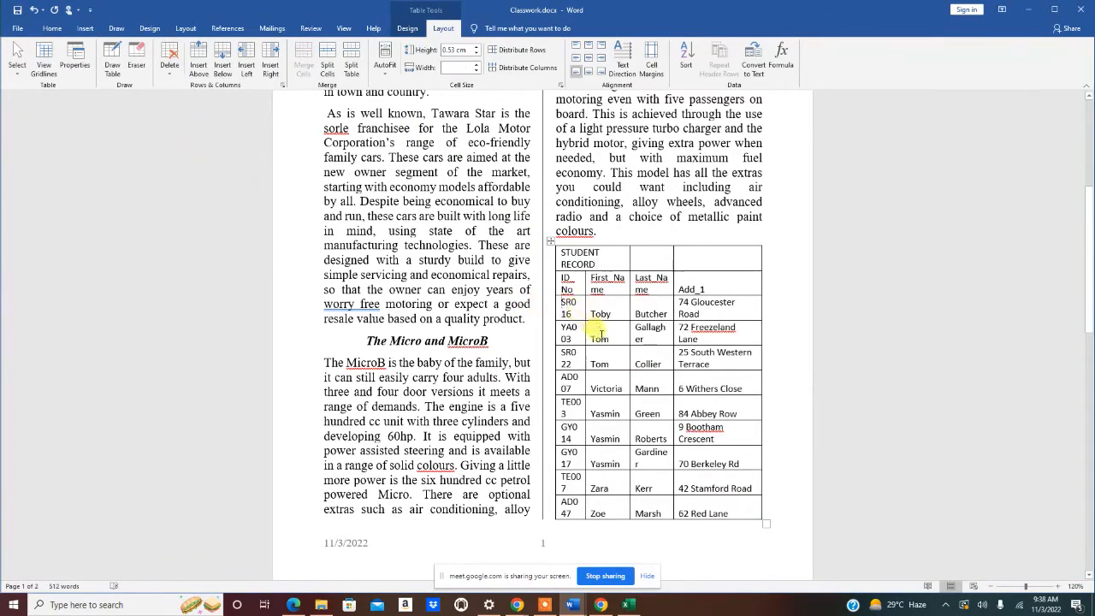
- Merge the top row into a single STUDENT RECORD title cell spanning all four columns
scroll(599, 321, "down", 3)
scroll(602, 322, "up", 5)
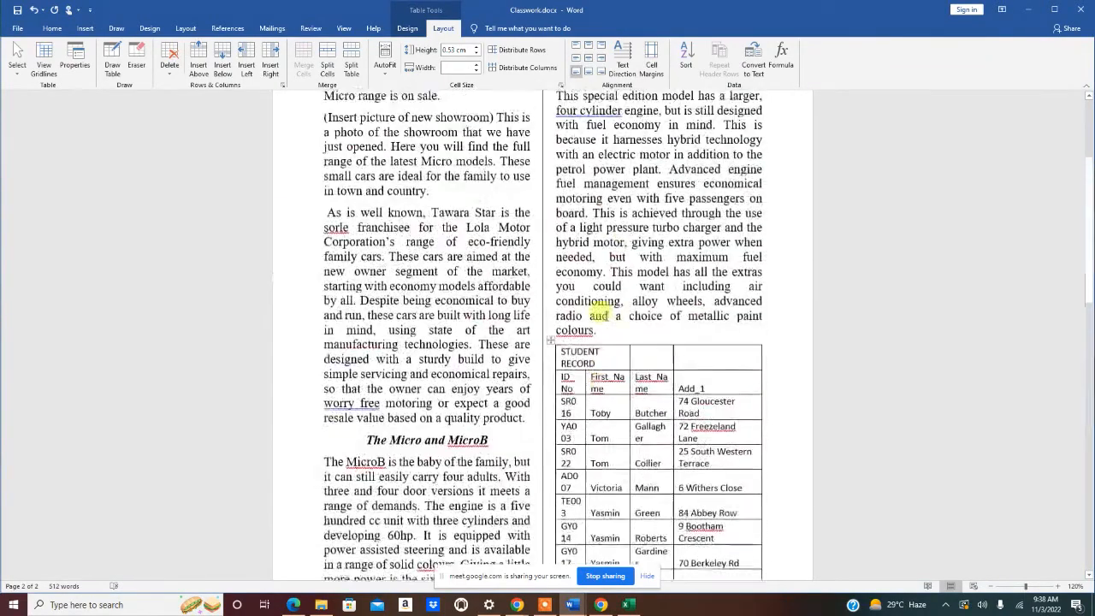
left_click_drag(1090, 125, 1075, 212)
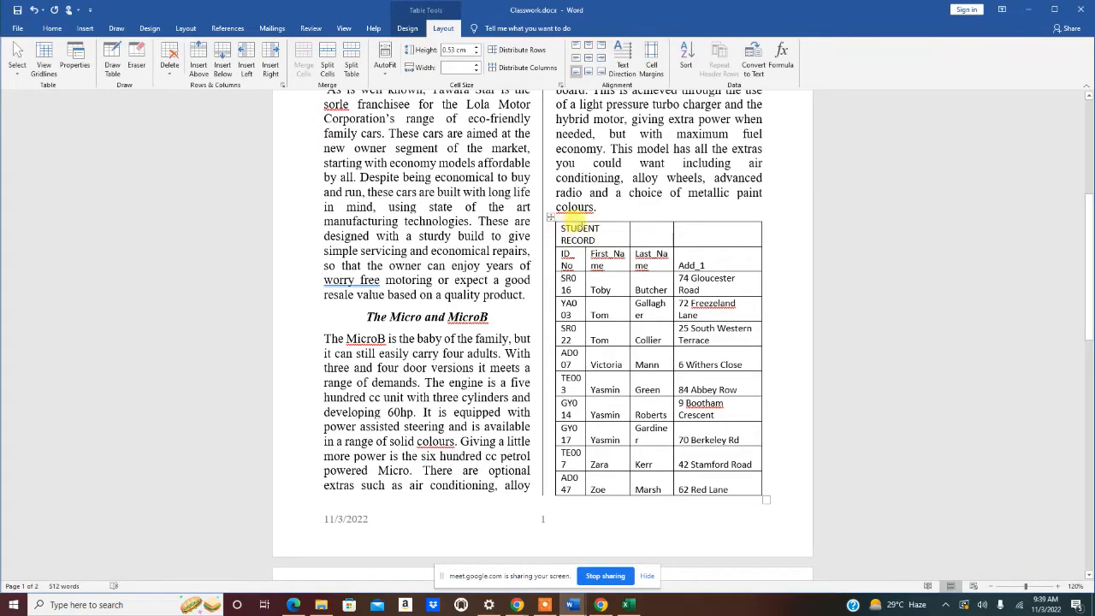
left_click(562, 228)
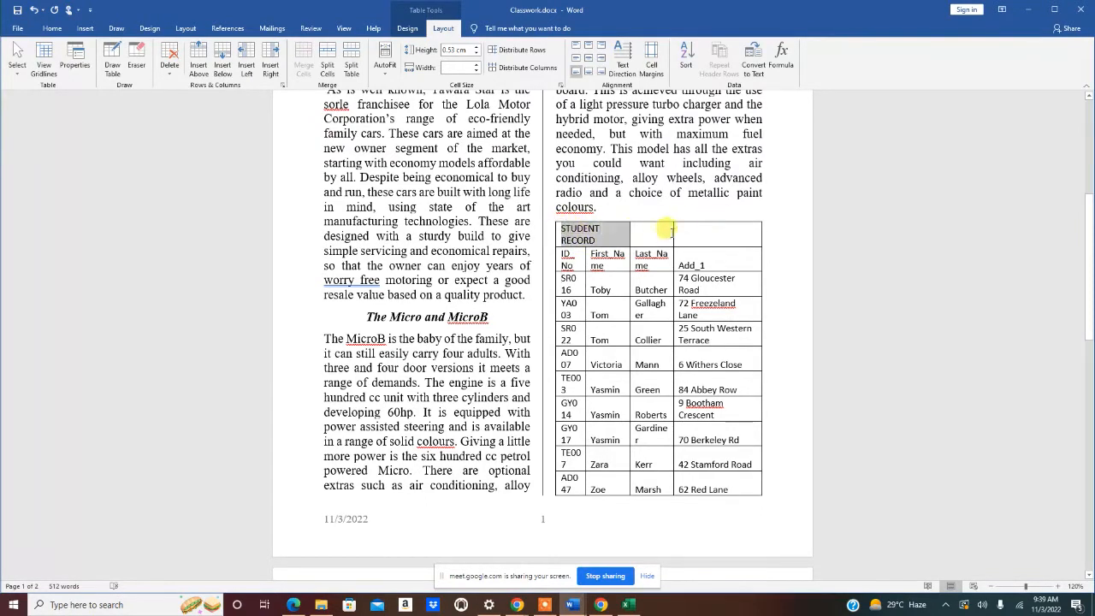
left_click_drag(741, 234, 745, 238)
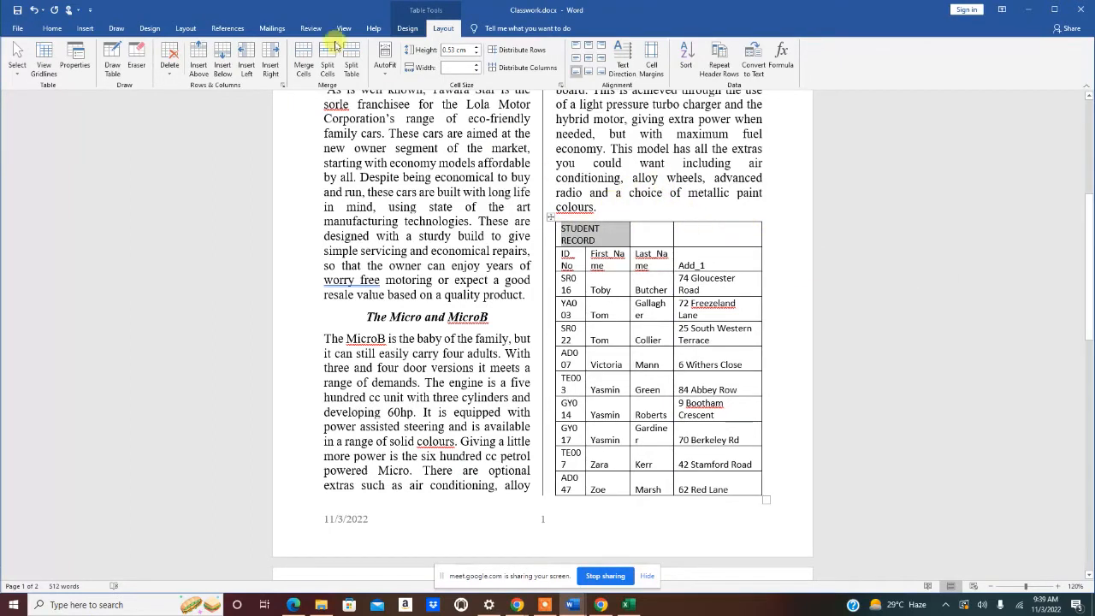
left_click(305, 69)
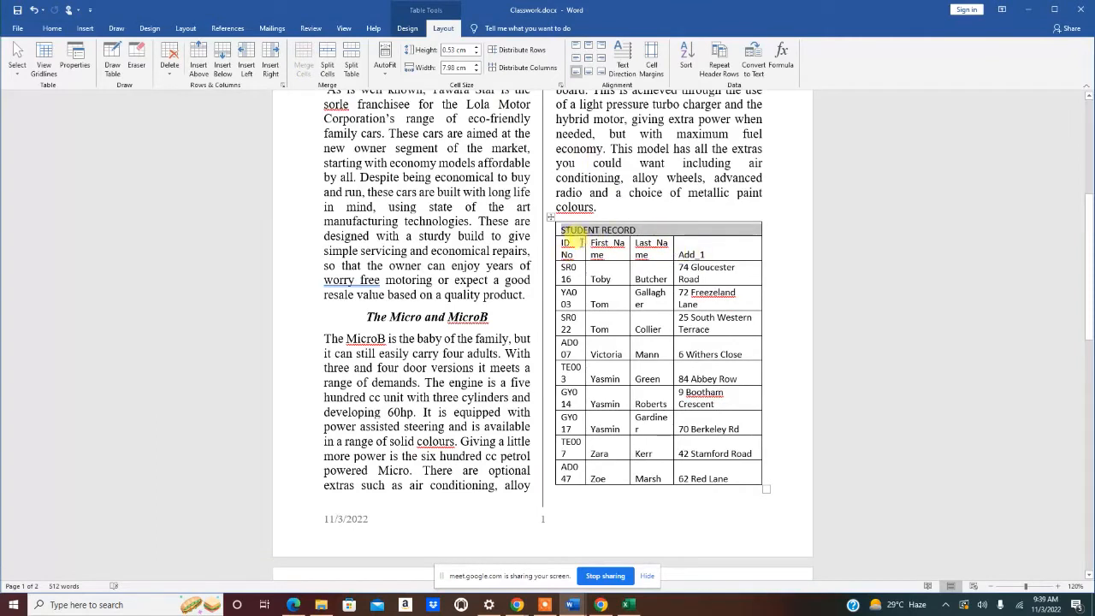
left_click_drag(564, 247, 718, 253)
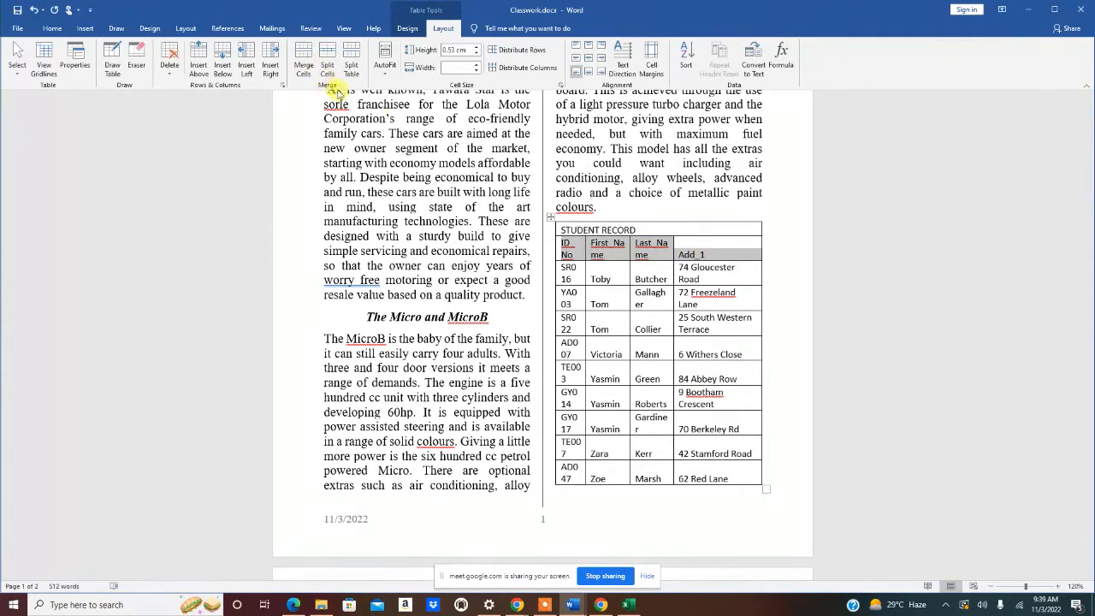
left_click(587, 273)
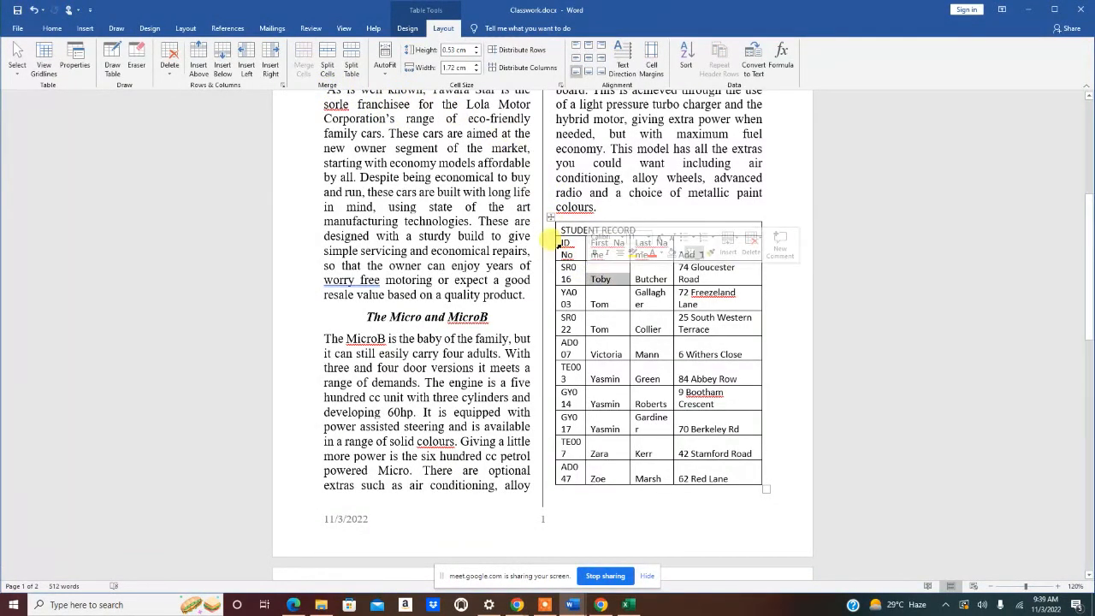
left_click_drag(565, 243, 734, 443)
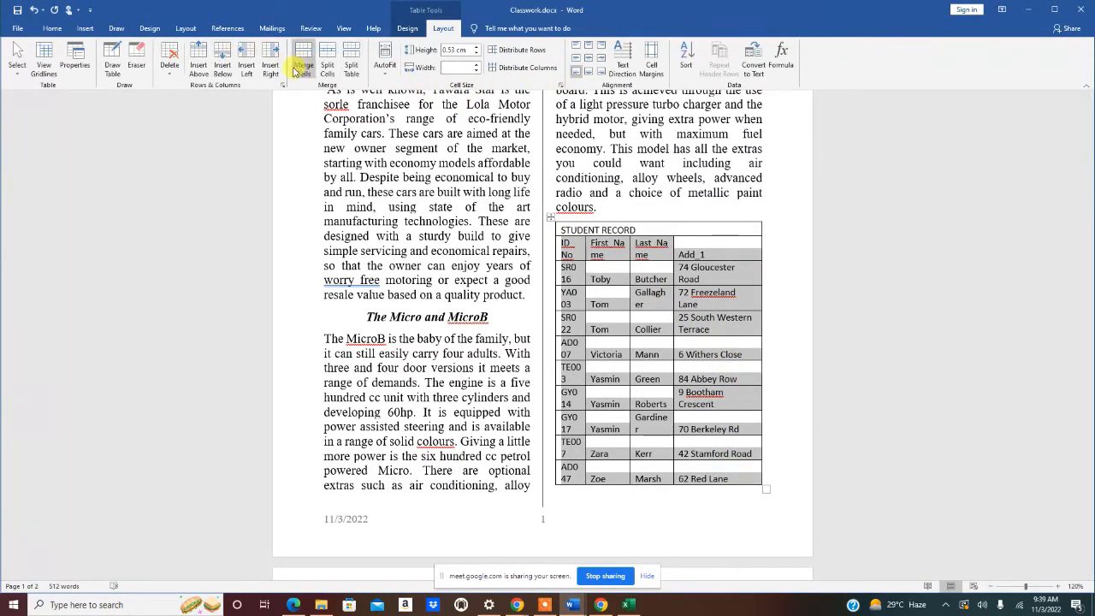
scroll(656, 445, "down", 10)
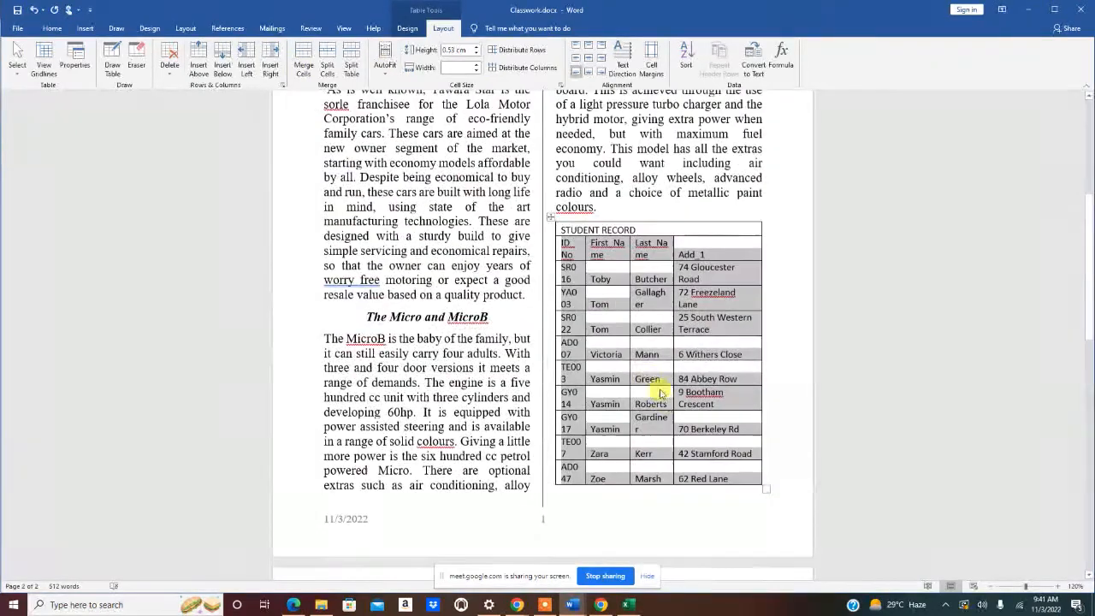
left_click(638, 379)
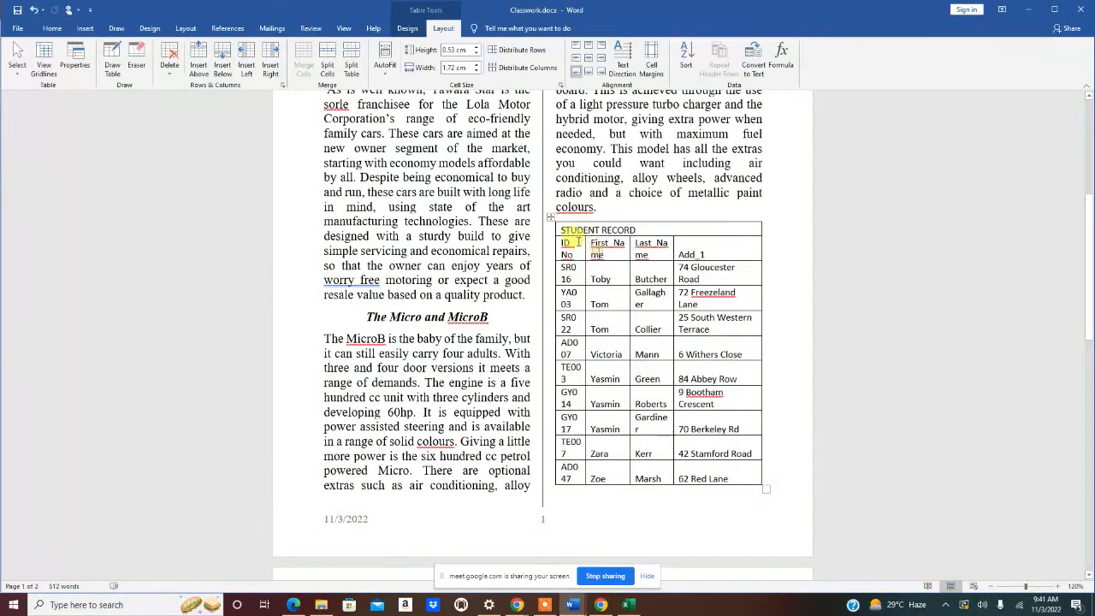
- Show the ruler from the View tab and select every STUDENT RECORD table row
left_click(407, 28)
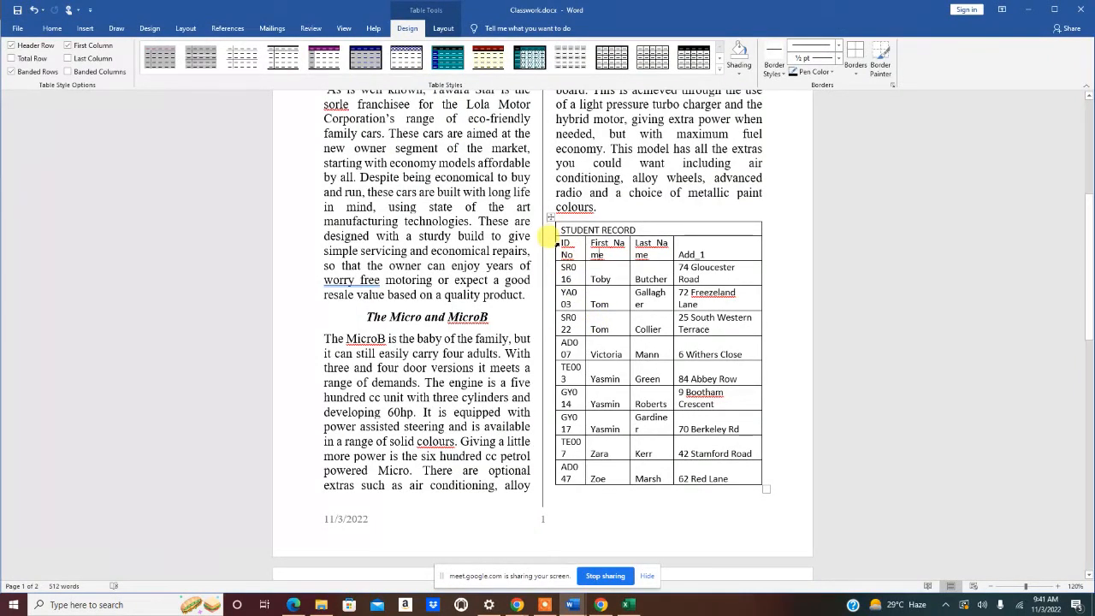
left_click(557, 244)
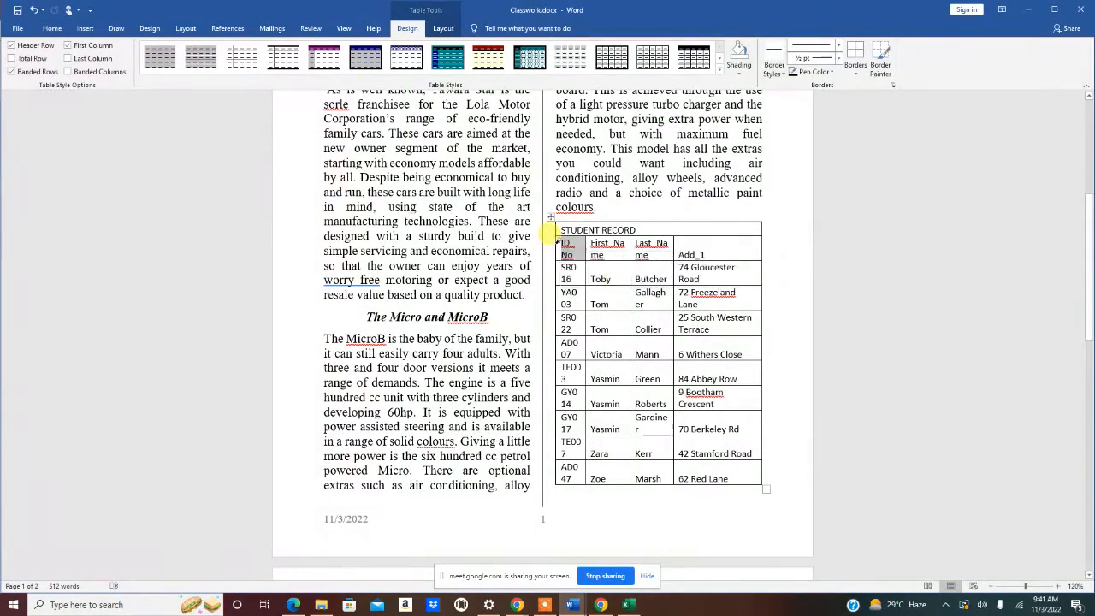
left_click(571, 245)
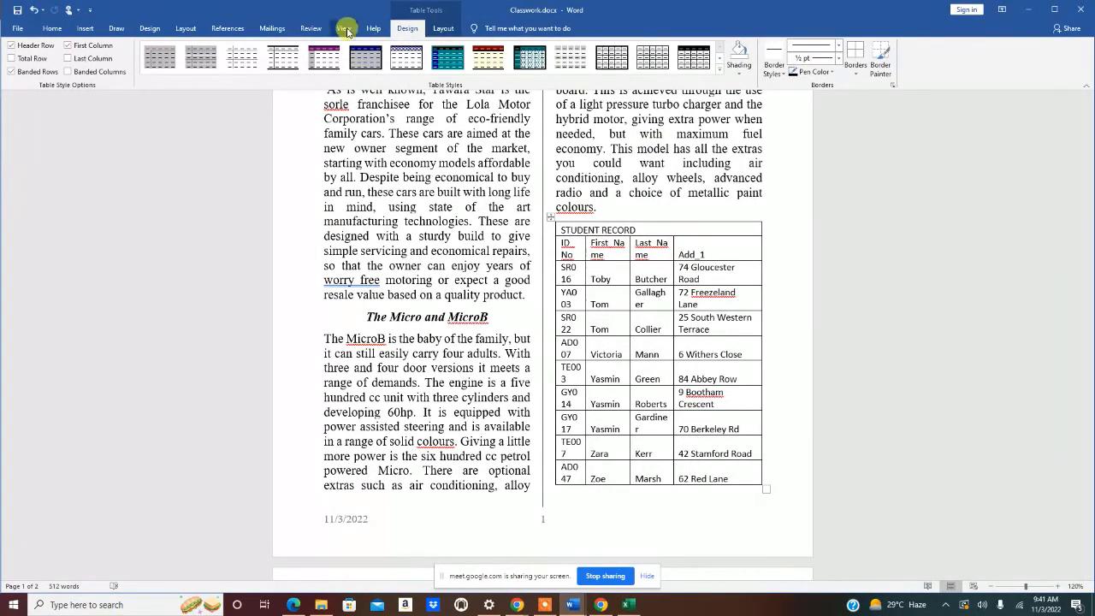
left_click(312, 29)
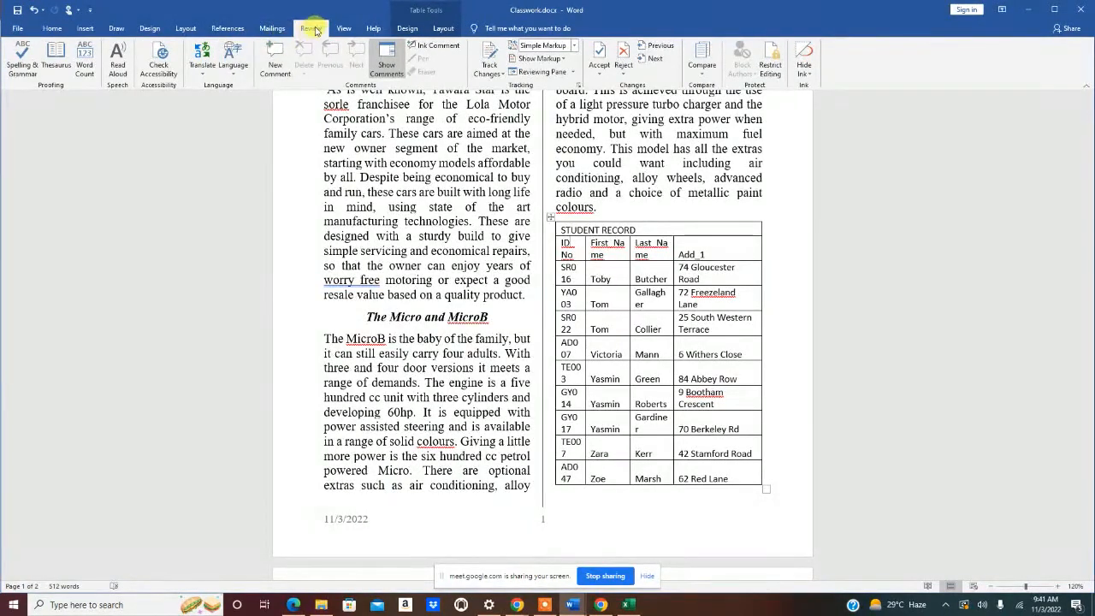
left_click(344, 29)
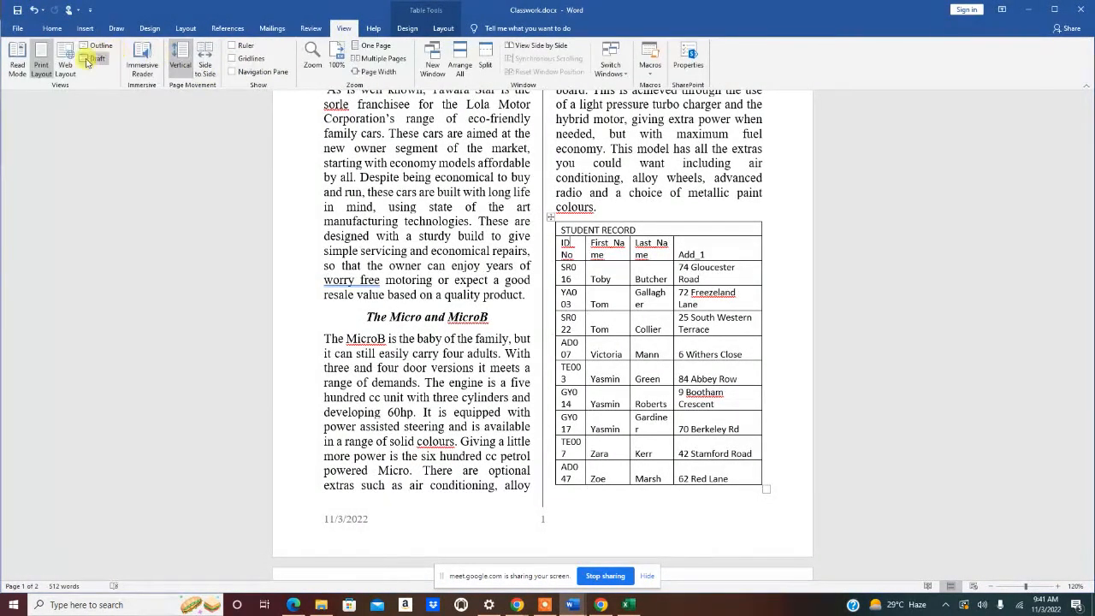
left_click(233, 45)
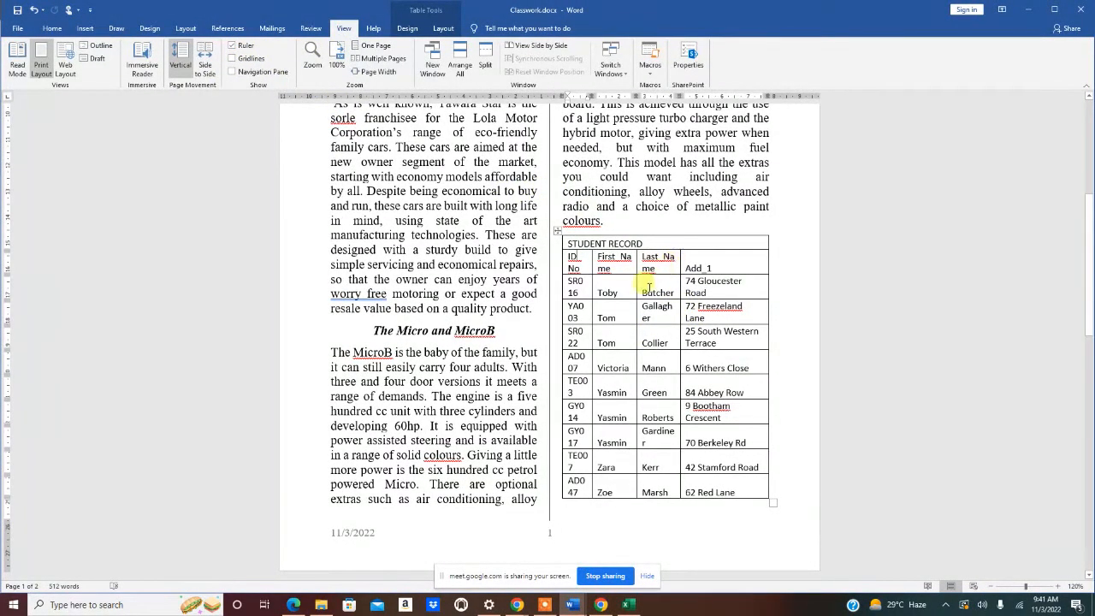
mouse_move(572, 256)
left_mouse_down()
mouse_move(710, 279)
mouse_move(747, 482)
left_mouse_up()
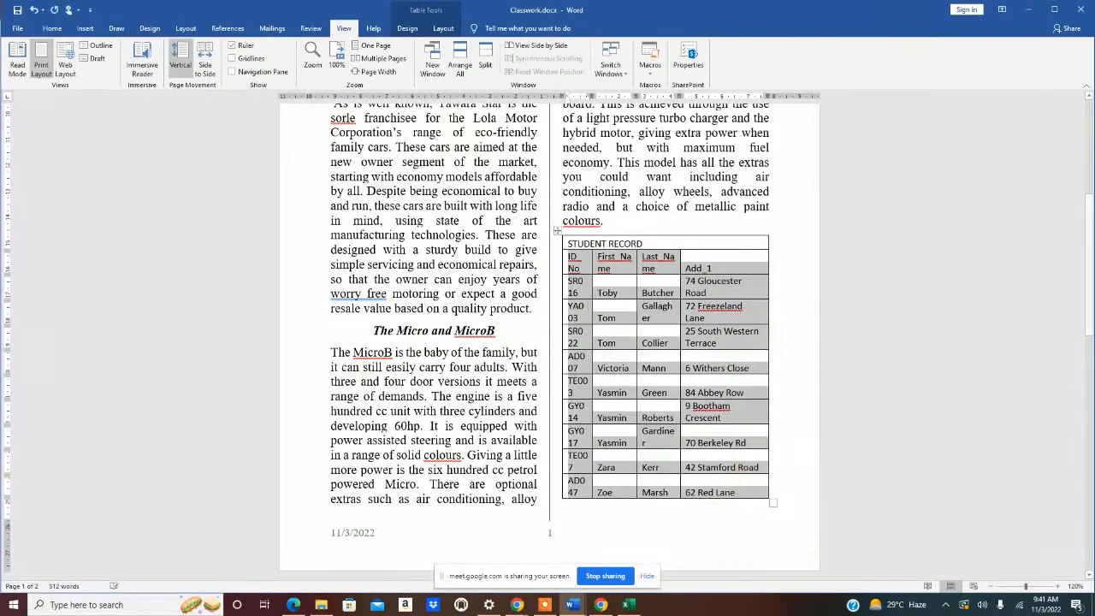
- Try AutoFit Contents, Fixed Column Width, then AutoFit Window on the table
left_click(412, 28)
left_click(441, 28)
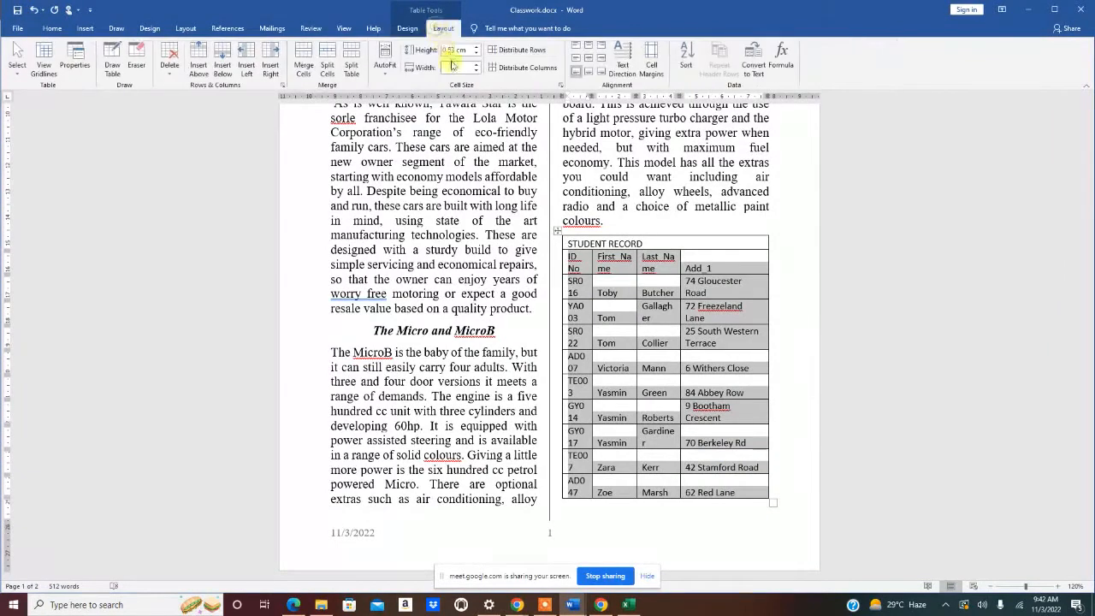
left_click(386, 62)
left_click(406, 87)
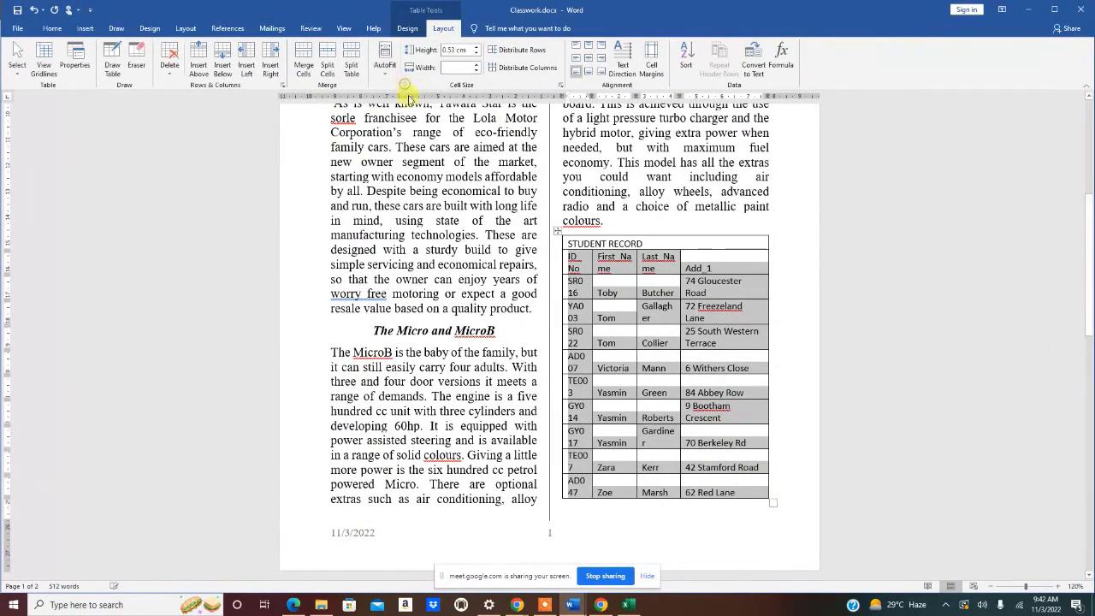
left_click(385, 67)
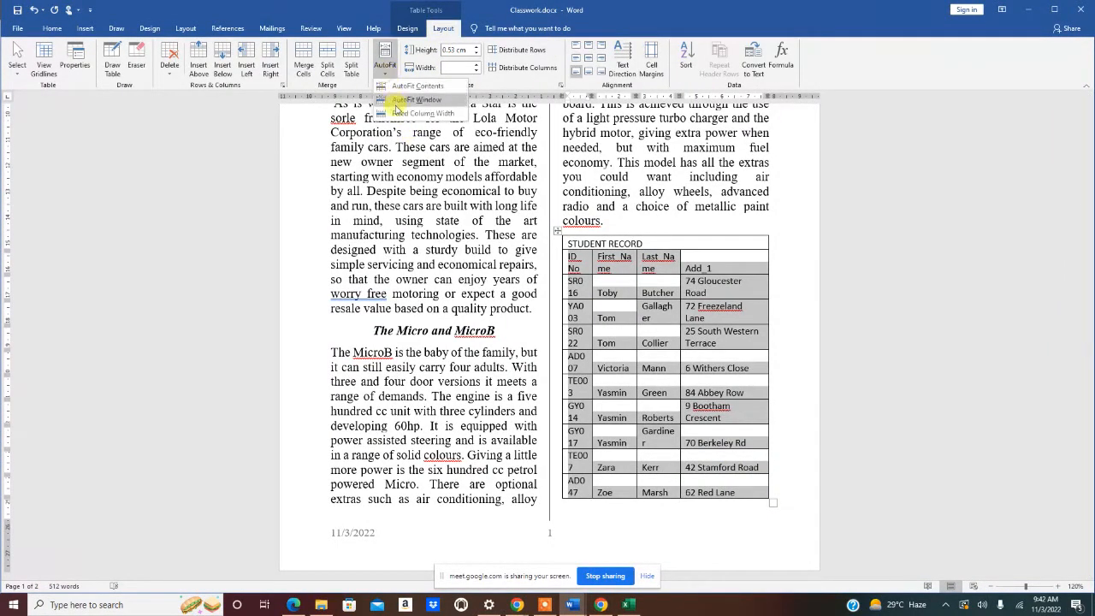
left_click(402, 115)
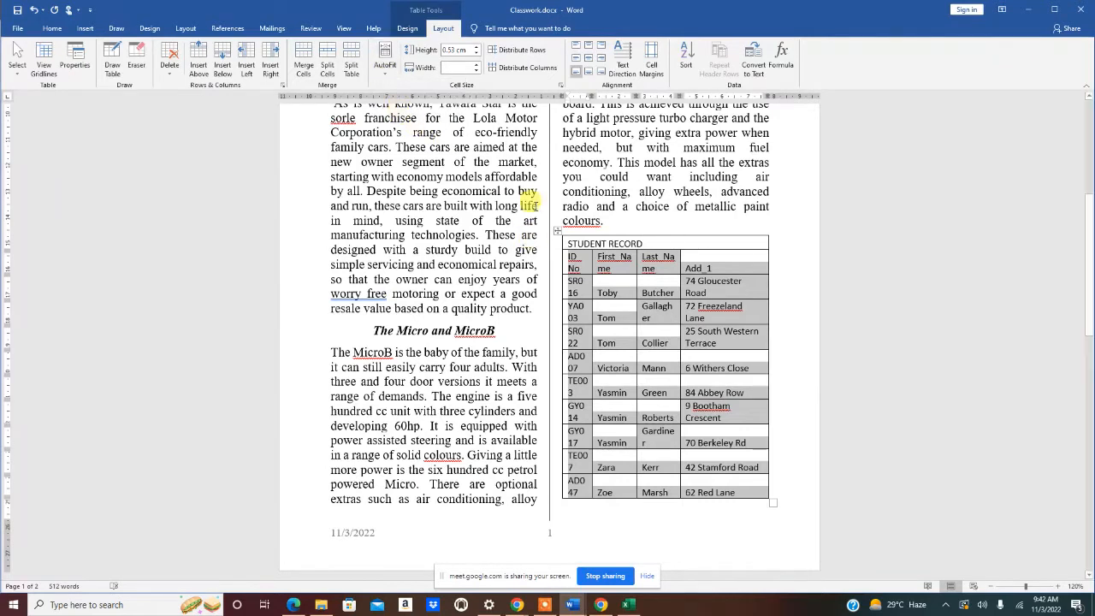
left_click(392, 75)
left_click(401, 101)
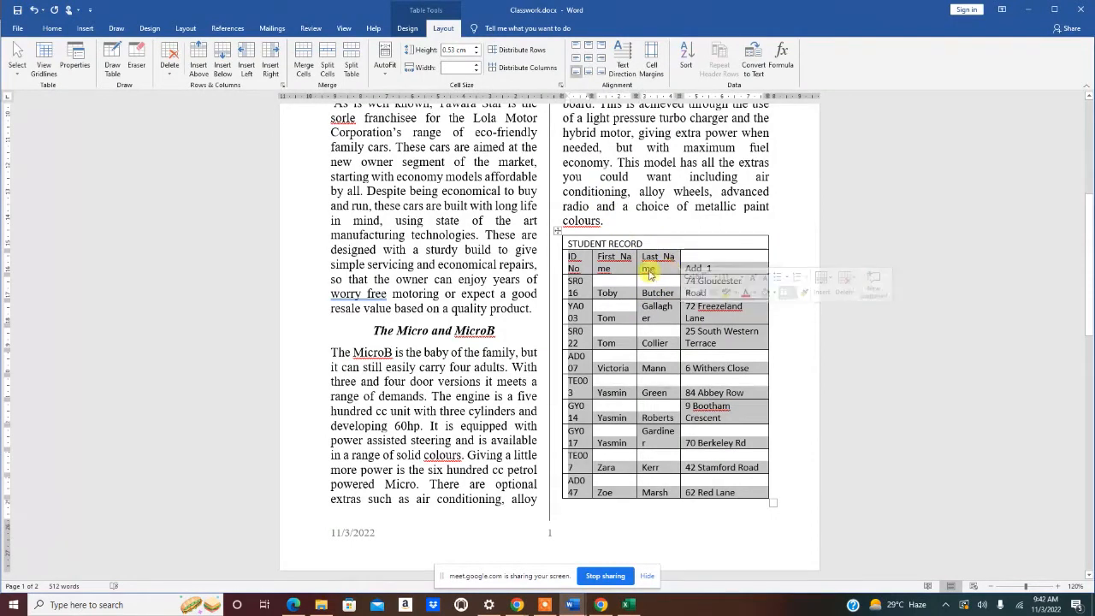
- Drag column borders to narrow ID No and rebalance First_Name and Last_Name widths
left_click(650, 268)
left_click_drag(679, 257, 698, 261)
left_click(698, 264)
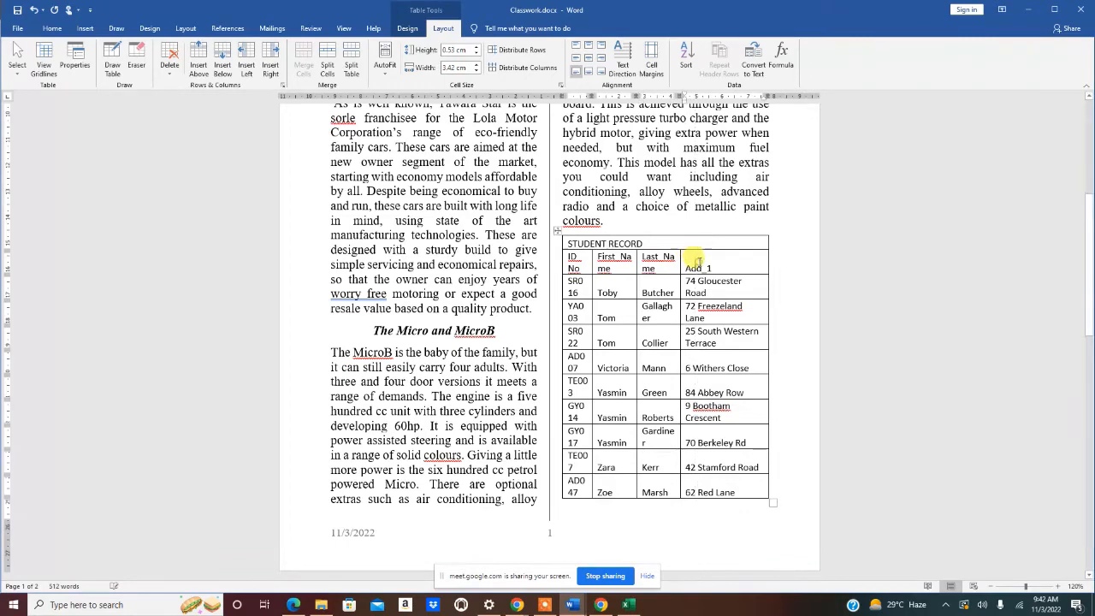
mouse_move(636, 263)
left_mouse_down()
mouse_move(656, 261)
mouse_move(648, 264)
left_mouse_up()
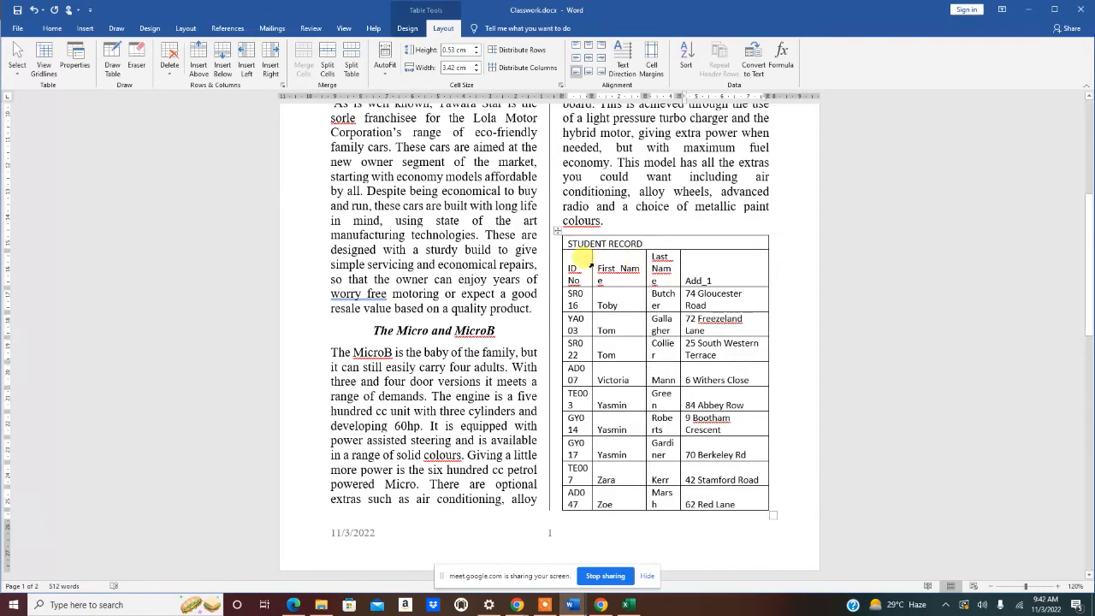
left_click_drag(590, 263, 583, 262)
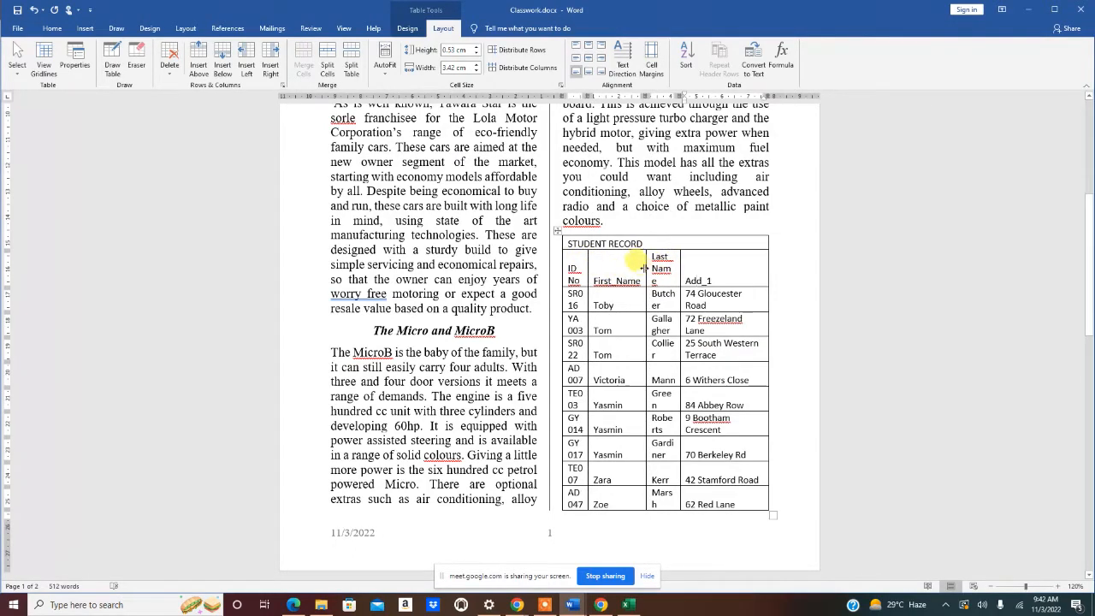
left_click_drag(640, 268, 640, 269)
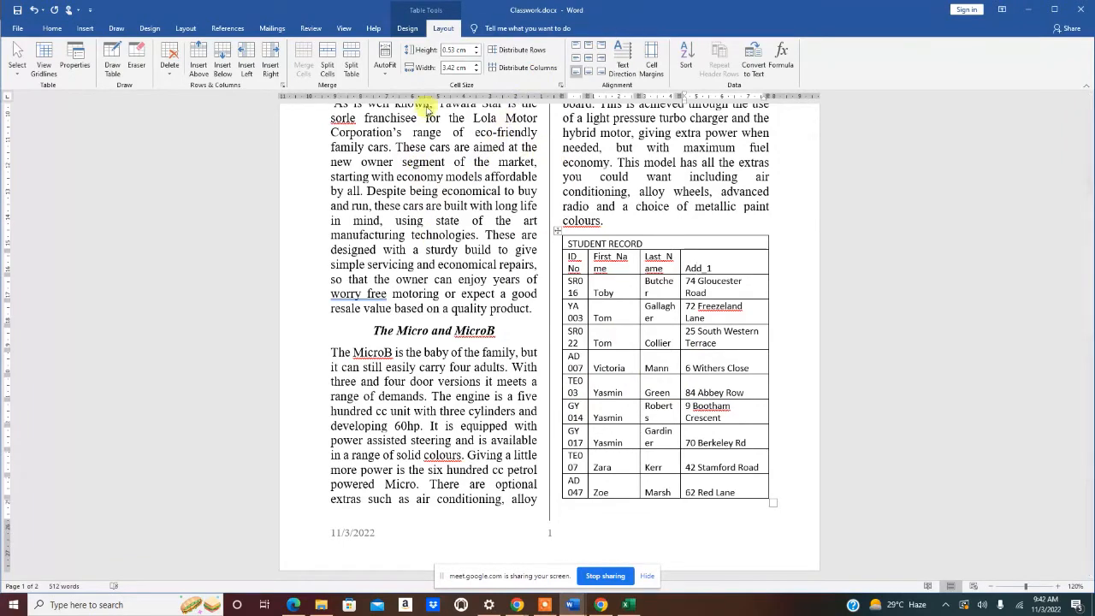
- Make the STUDENT RECORD title bold, centred and 14 pt
scroll(640, 261, "down", 5)
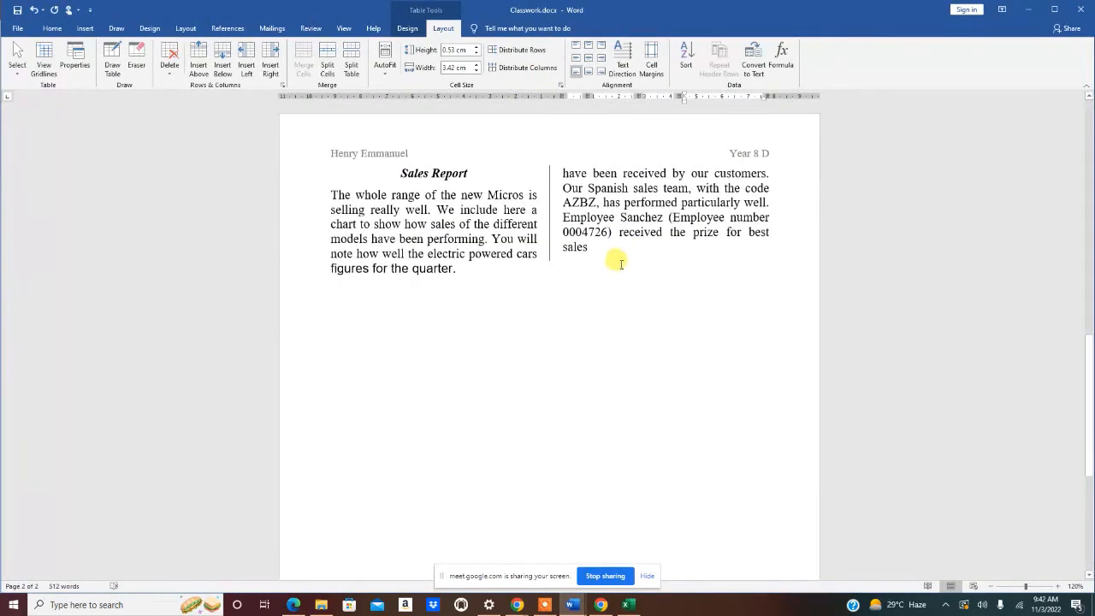
scroll(617, 267, "up", 5)
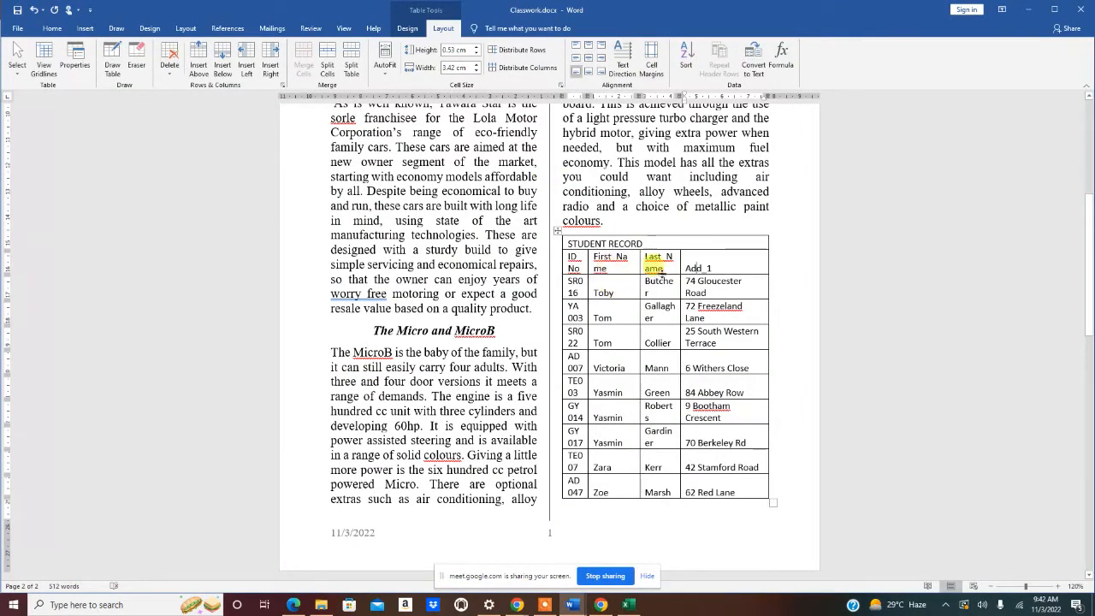
left_click_drag(568, 244, 646, 244)
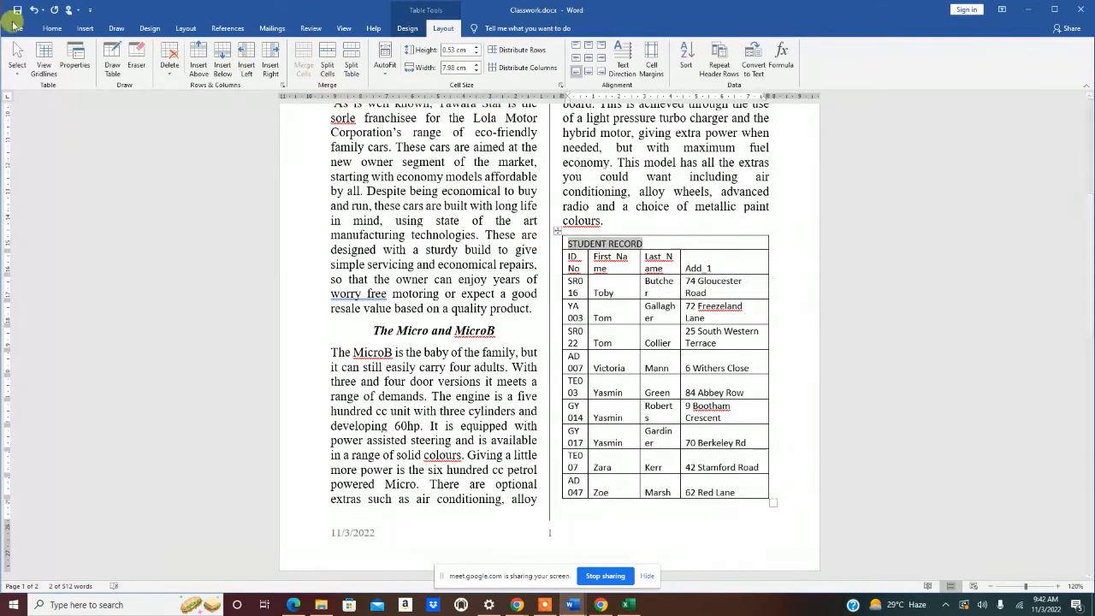
left_click(52, 28)
left_click(107, 67)
left_click(274, 68)
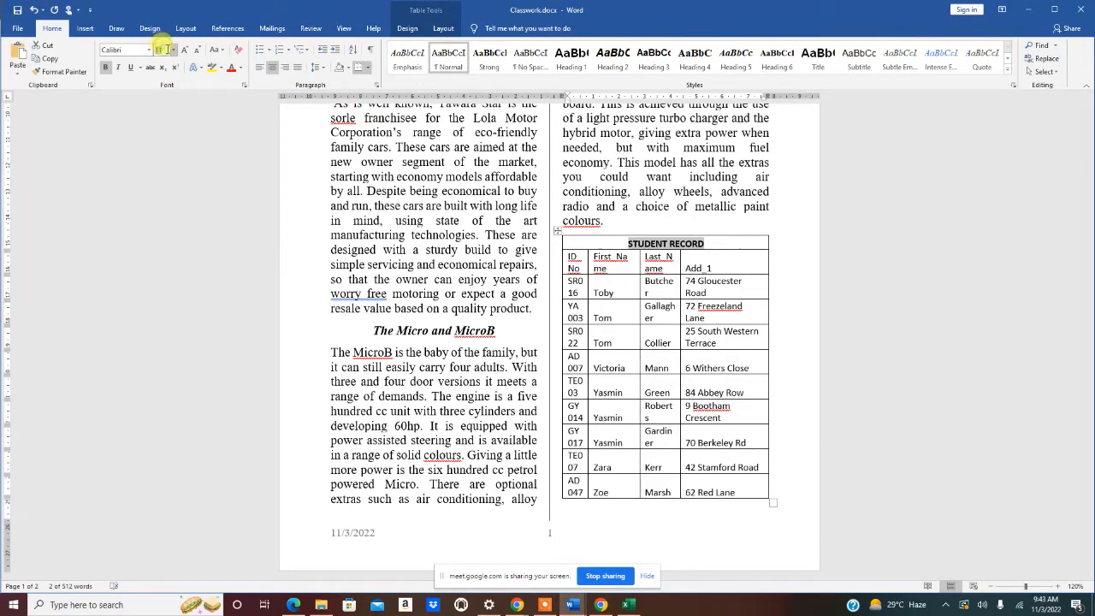
type("14")
left_click(593, 265)
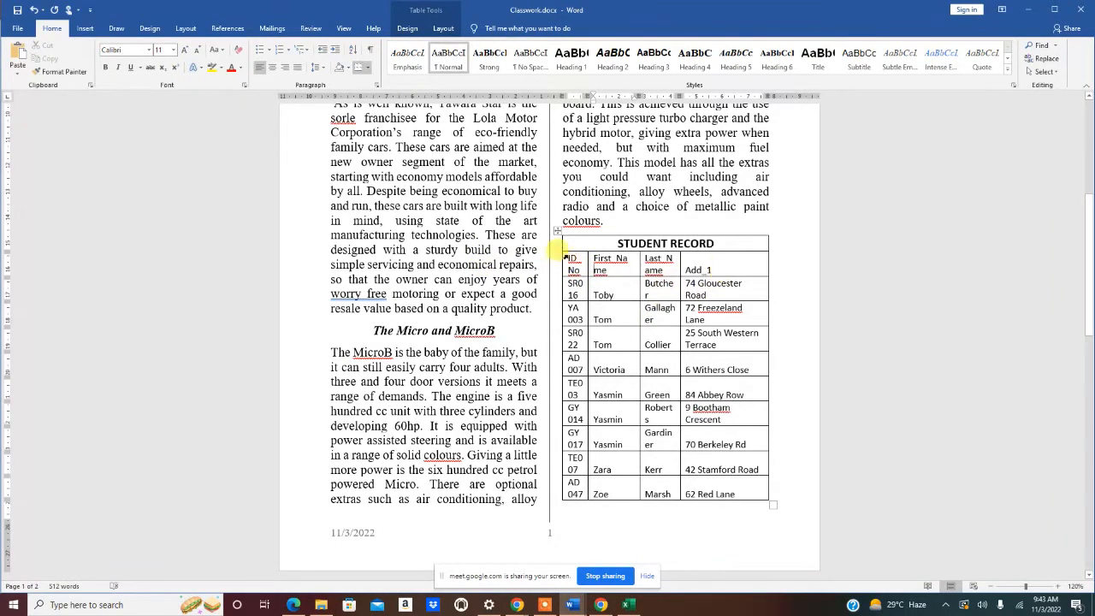
- Undo the accidentally inserted empty row and reselect the STUDENT RECORD title
left_click_drag(570, 241, 714, 261)
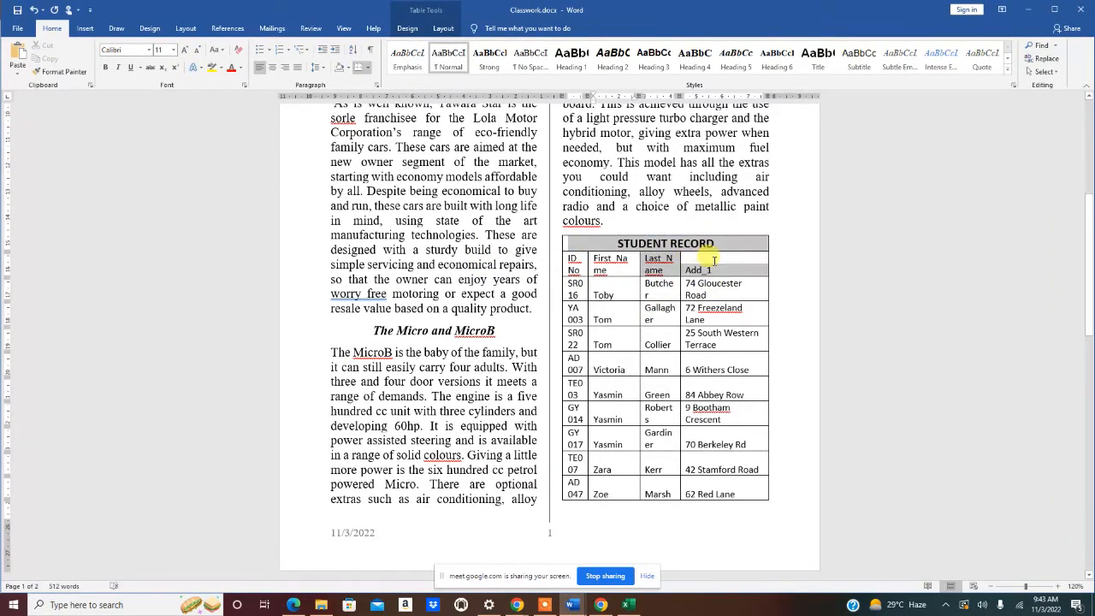
left_click(556, 252)
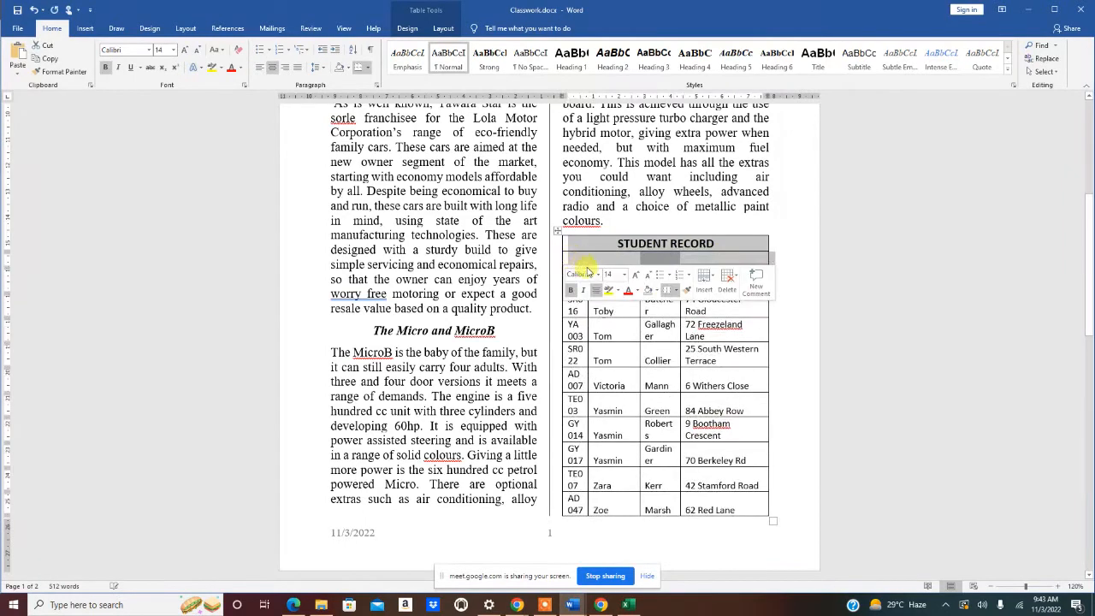
left_click(614, 356)
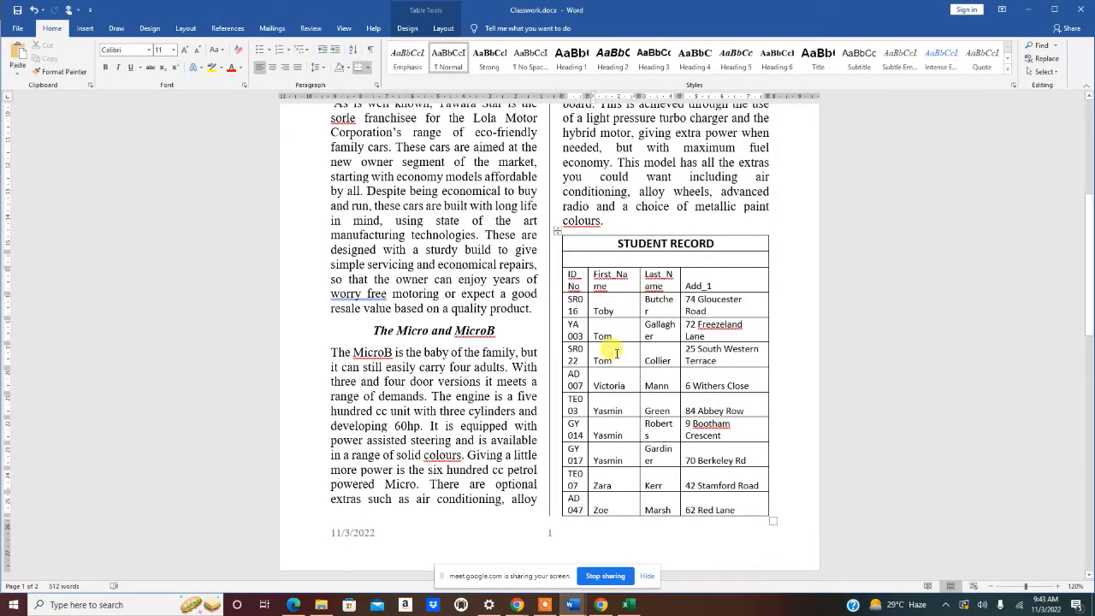
key("ctrl+z")
left_click(597, 244)
left_click_drag(574, 245, 727, 242)
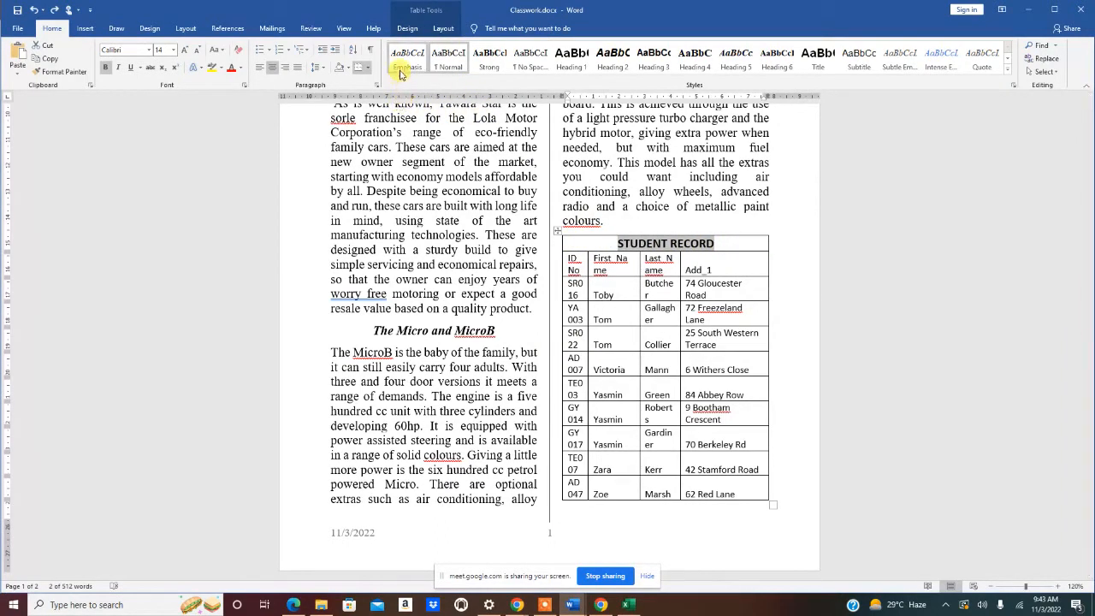
left_click(443, 28)
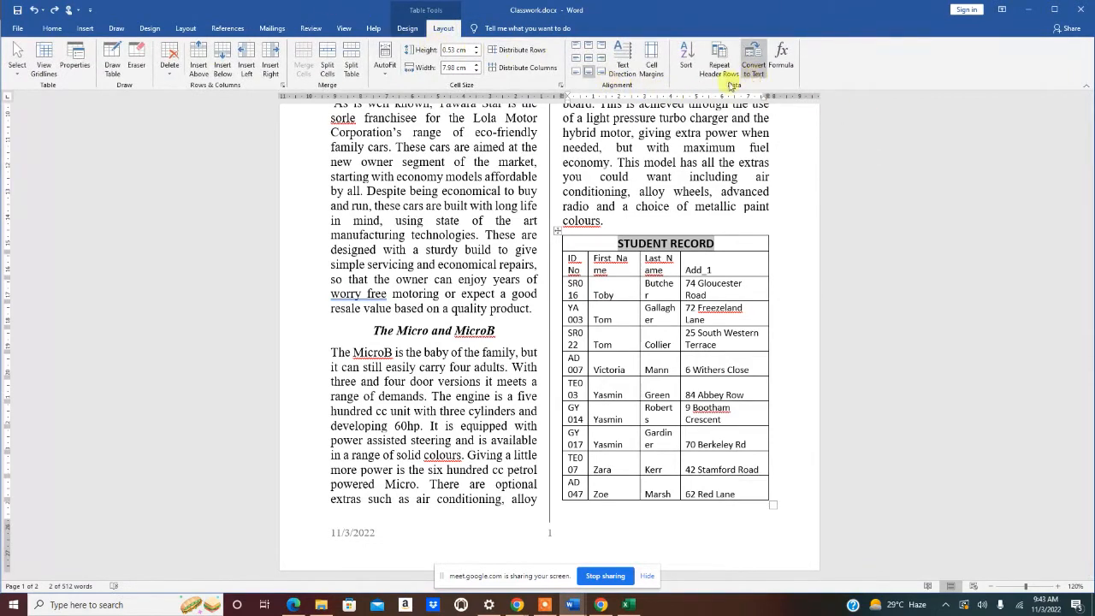
- Shade the STUDENT RECORD title cell with White, Background 1, Darker 35% grey
left_click(404, 28)
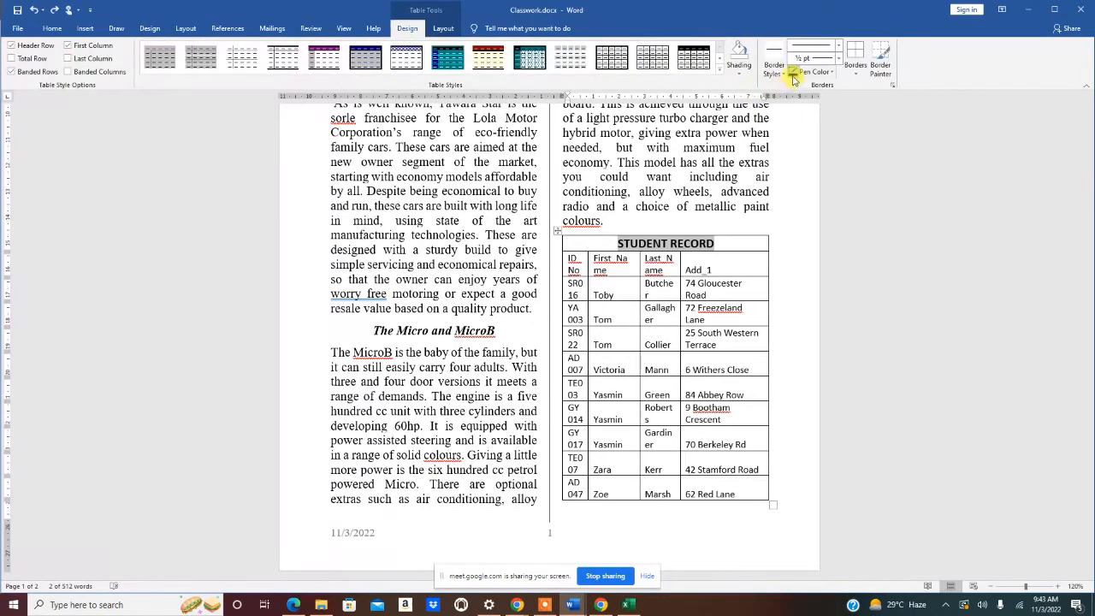
left_click(740, 72)
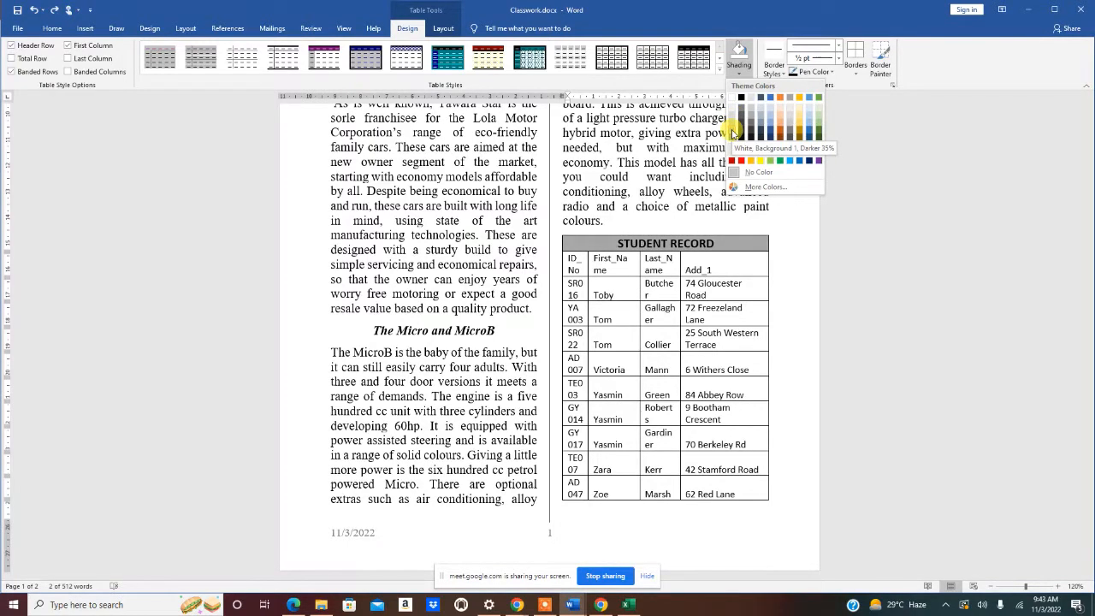
left_click(733, 133)
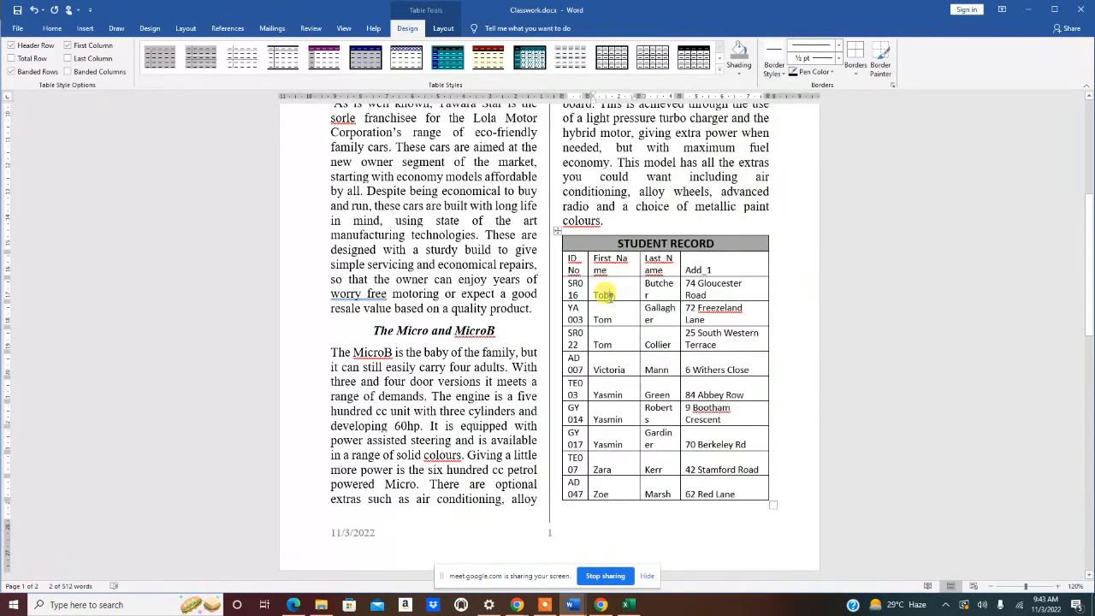
scroll(633, 316, "down", 10)
scroll(633, 321, "up", 10)
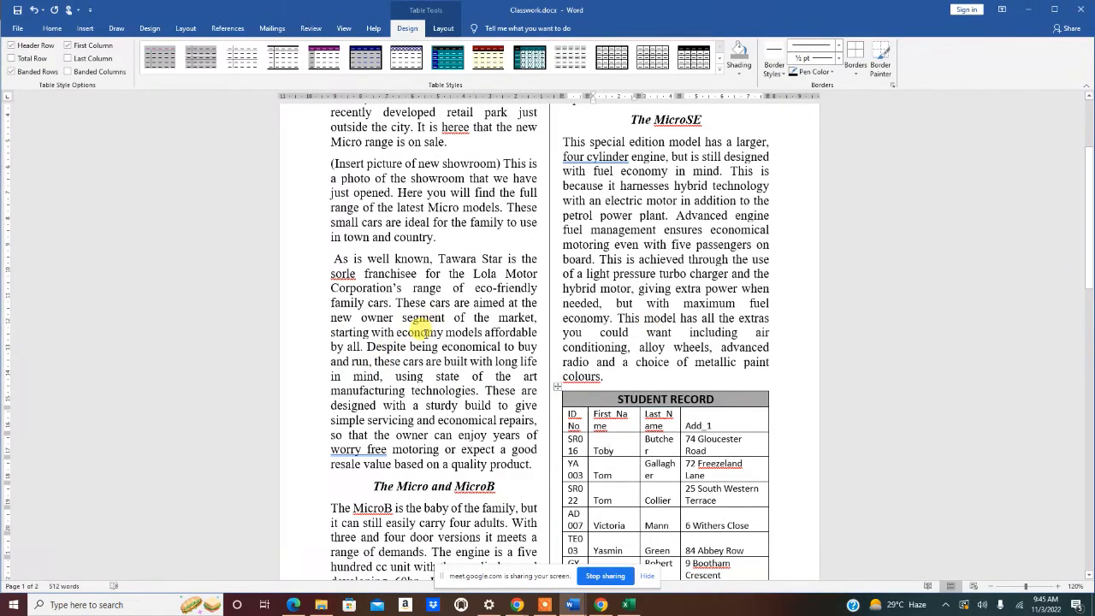
scroll(419, 334, "down", 10)
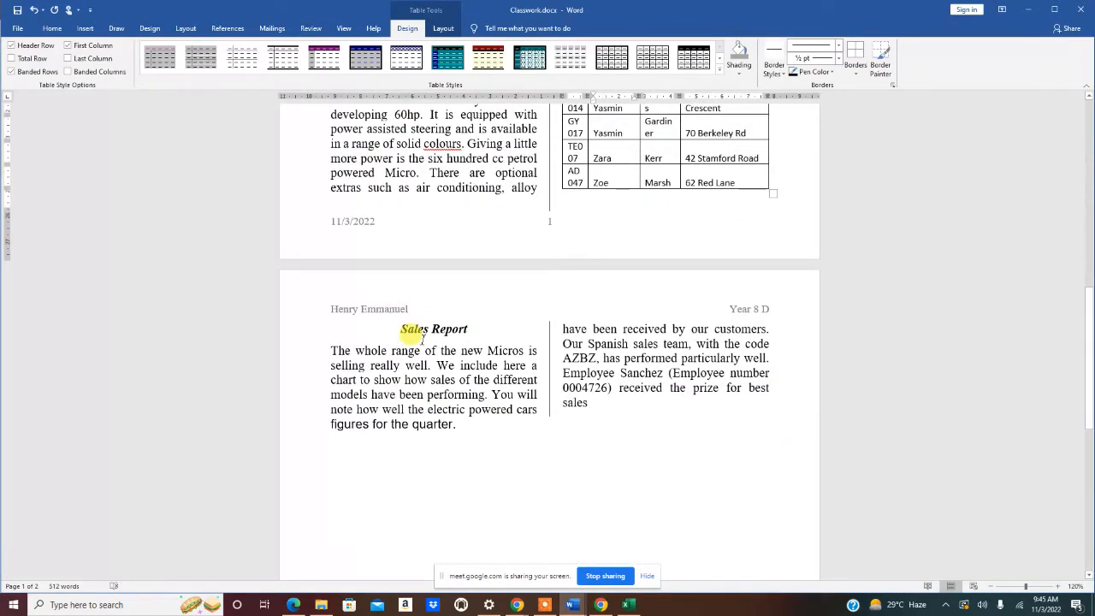
scroll(421, 338, "up", 10)
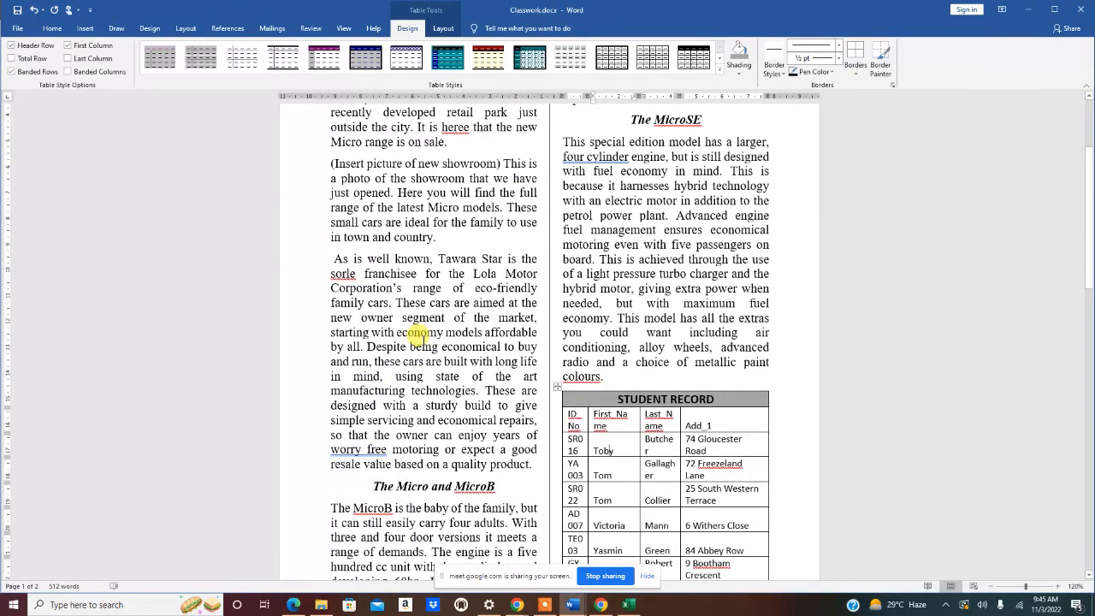
scroll(417, 335, "up", 3)
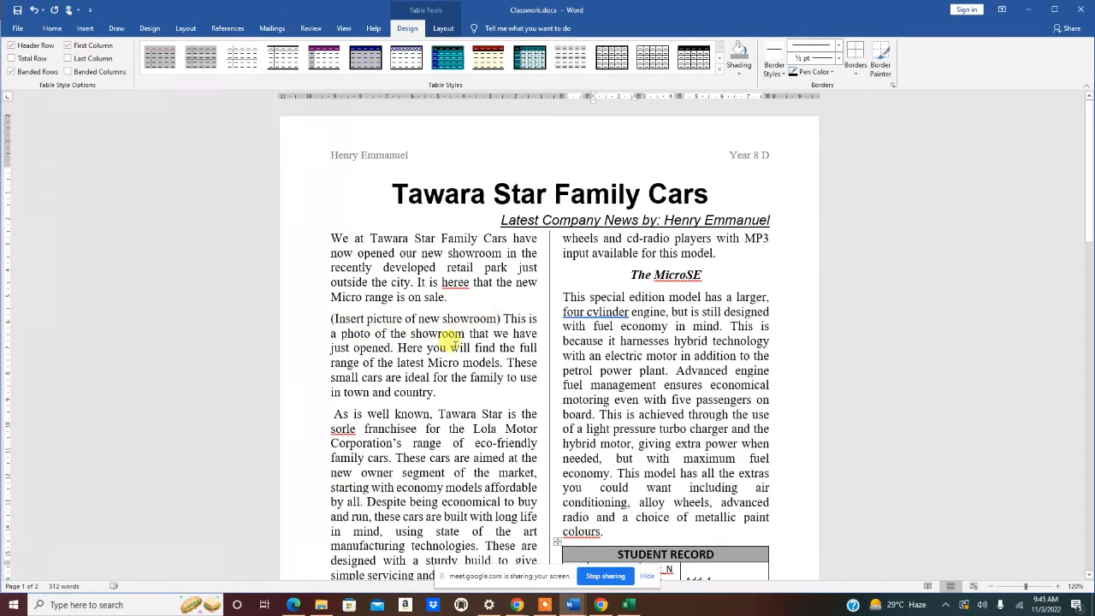
scroll(452, 337, "down", 6)
scroll(460, 343, "down", 10)
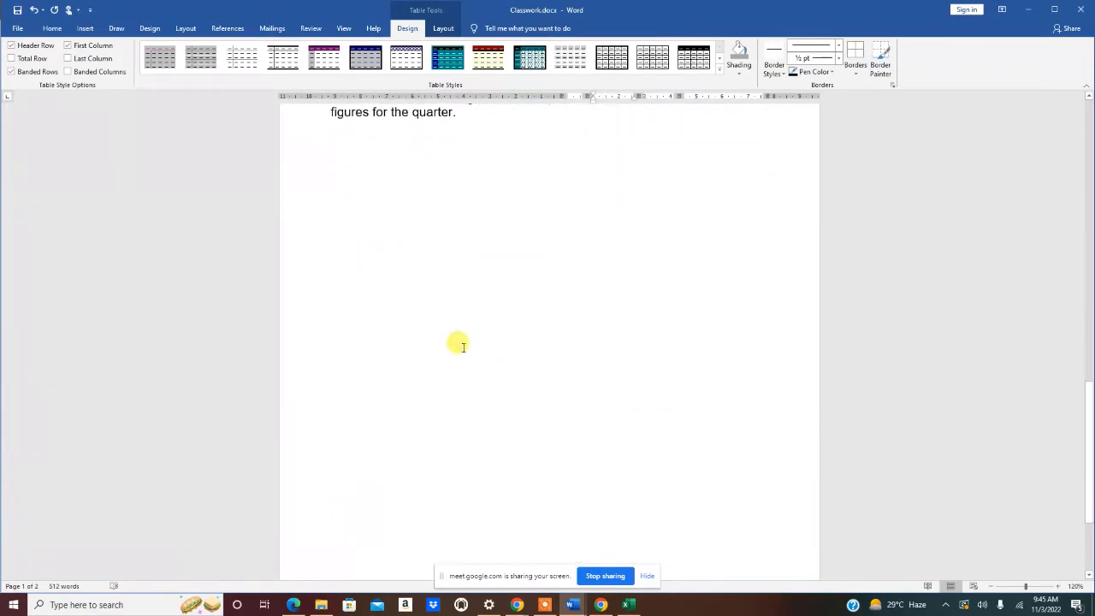
scroll(462, 299, "up", 9)
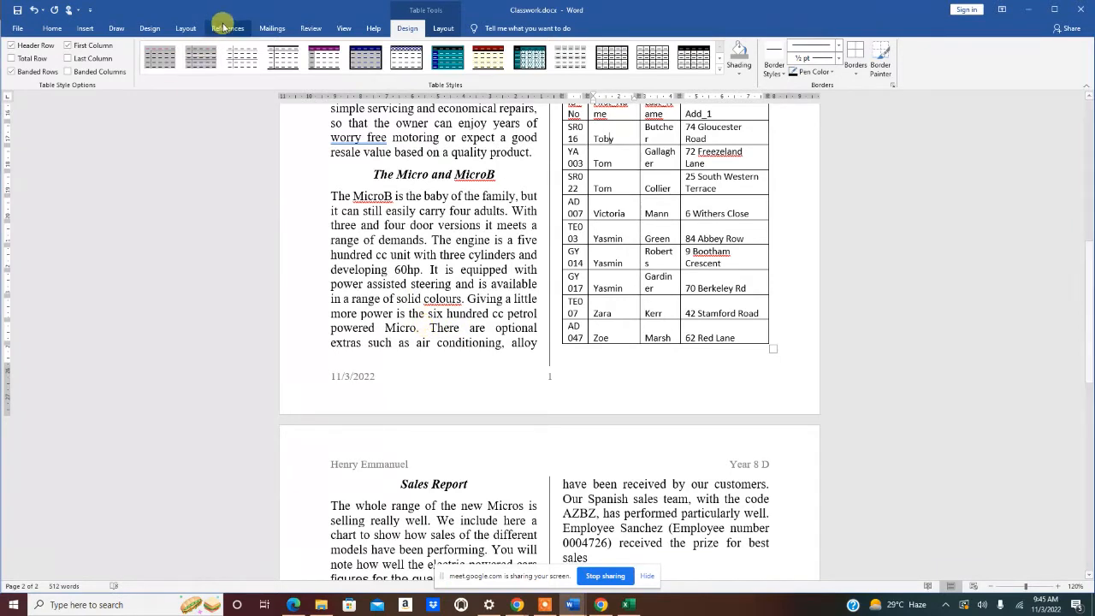
- Open the Insert Chart dialog with the cursor at the MicroB paragraph
left_click(85, 27)
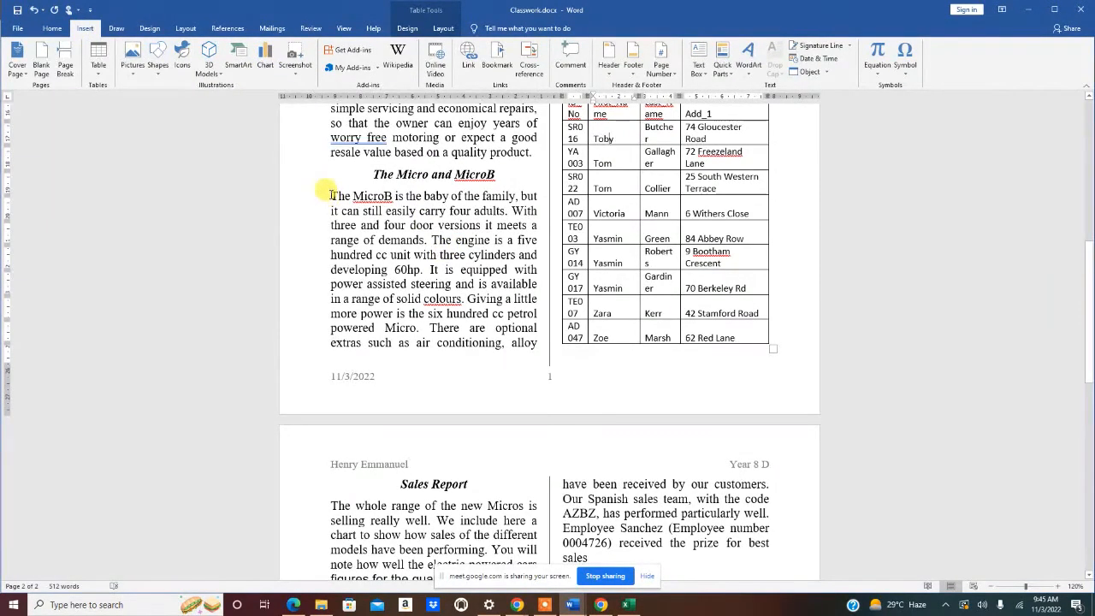
left_click(329, 195)
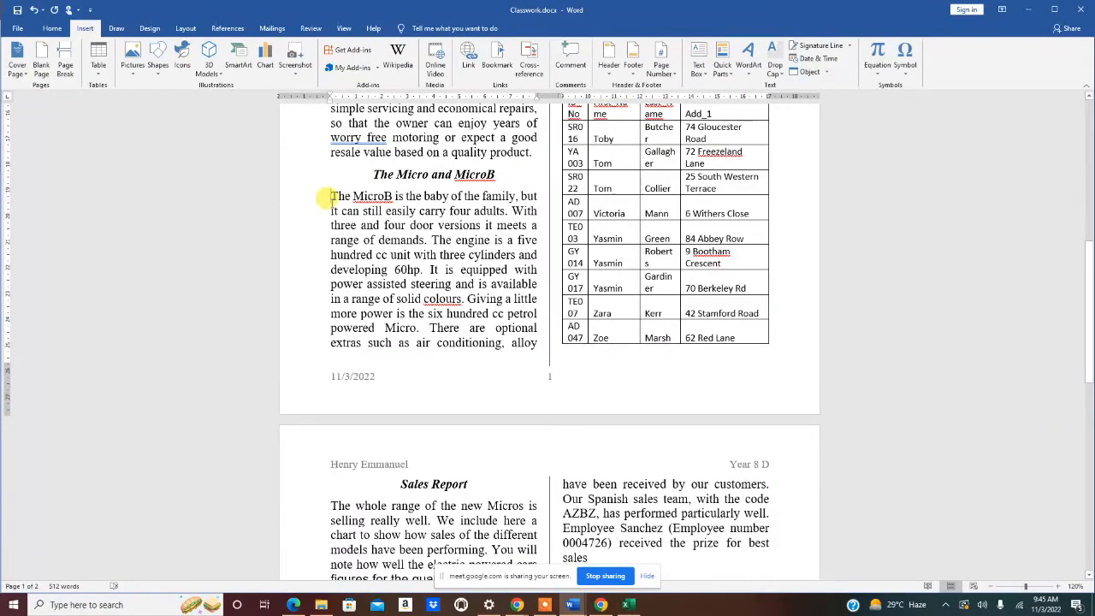
left_click(262, 61)
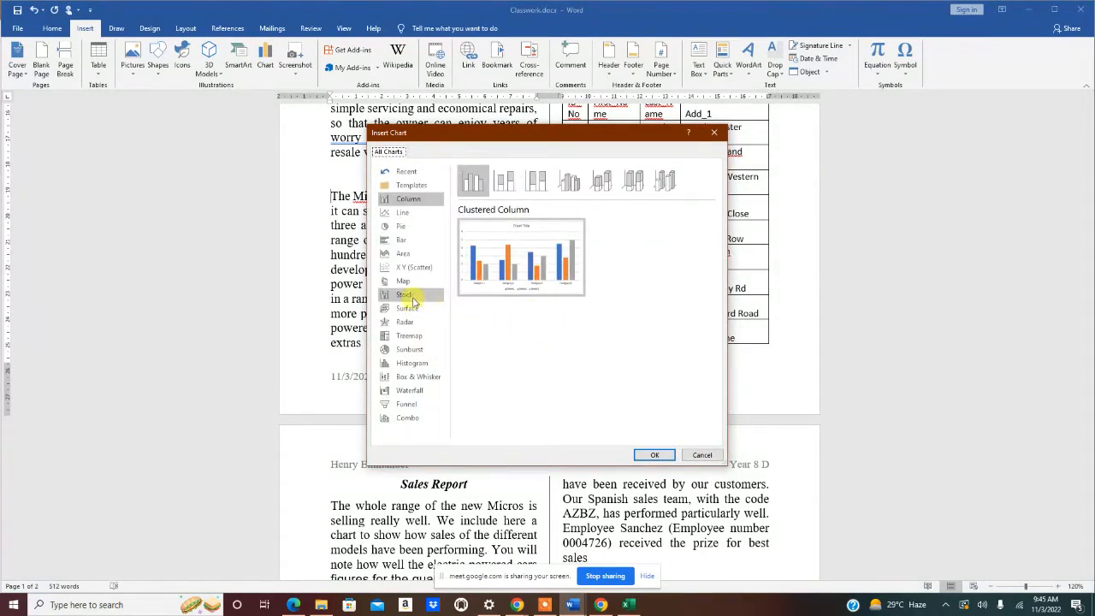
- Compare Pie and Column types, then insert a Clustered Column chart
left_click(405, 229)
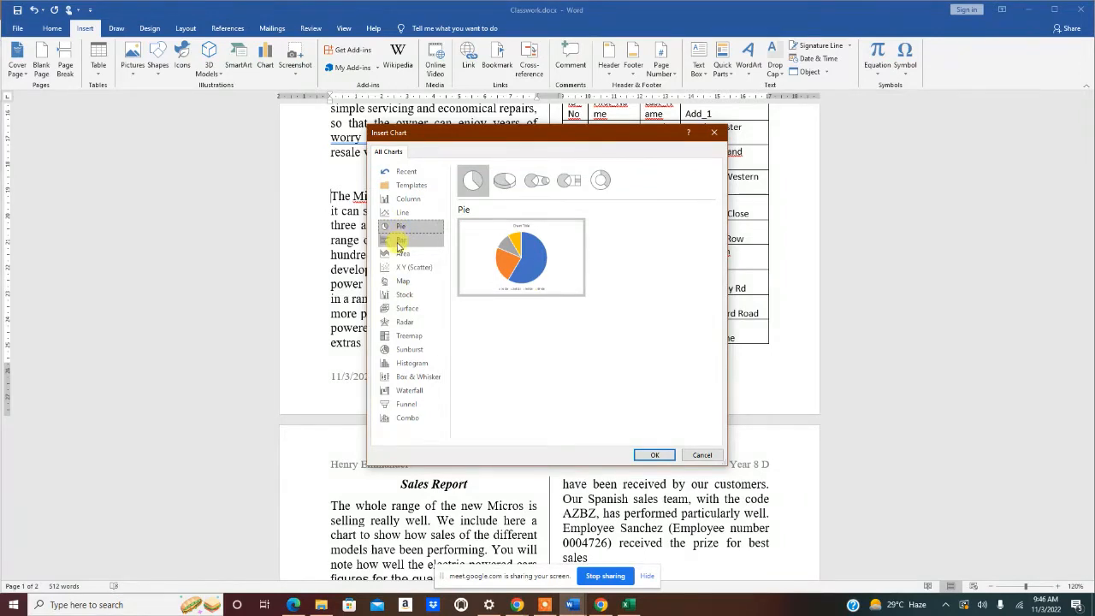
left_click(404, 199)
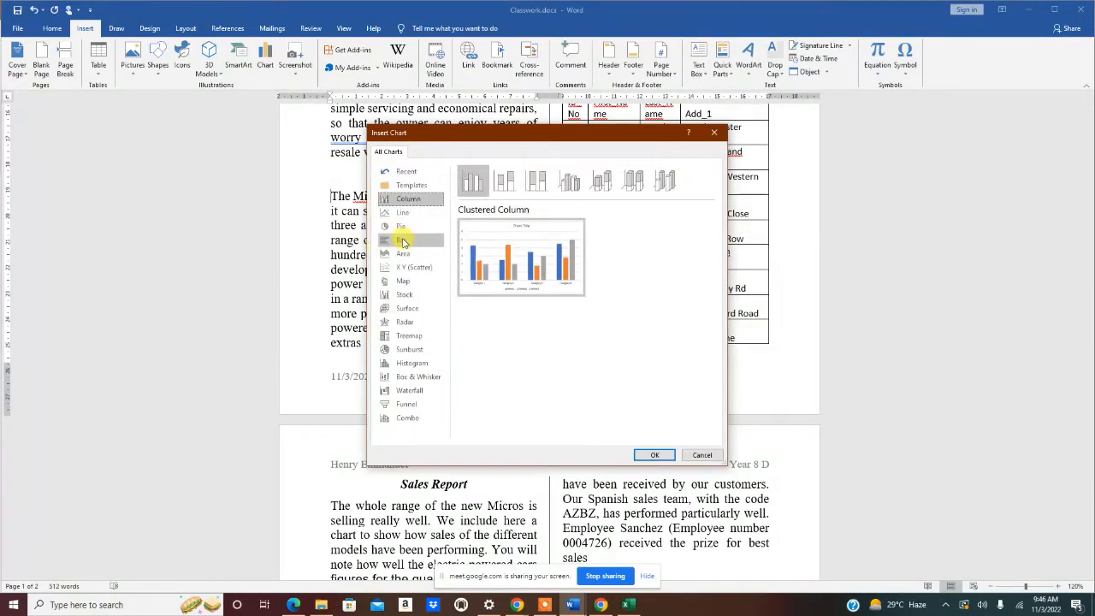
left_click(402, 226)
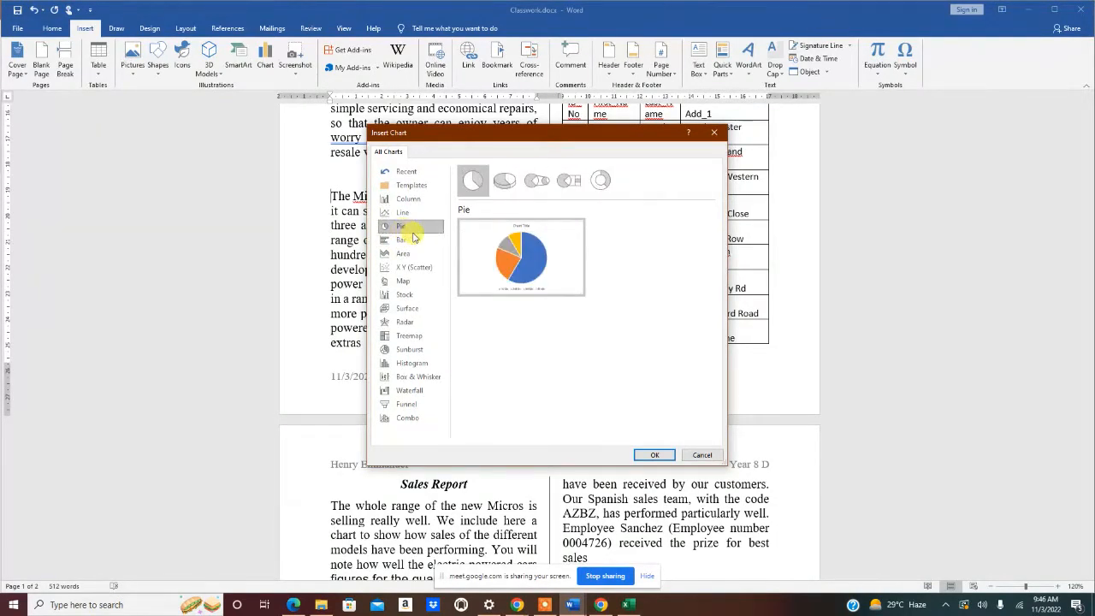
left_click(408, 199)
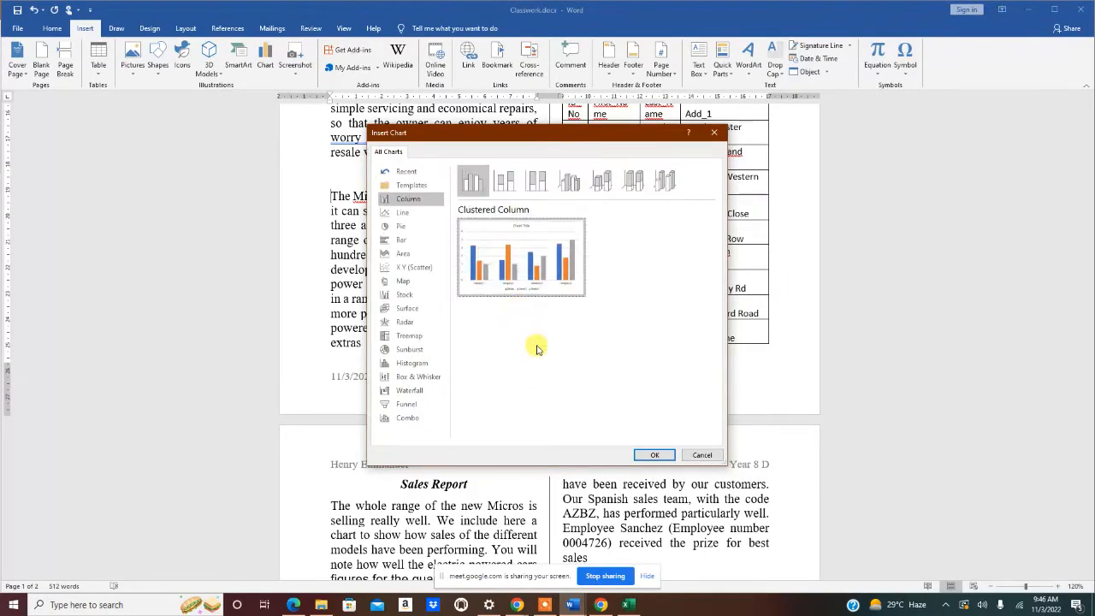
left_click(654, 455)
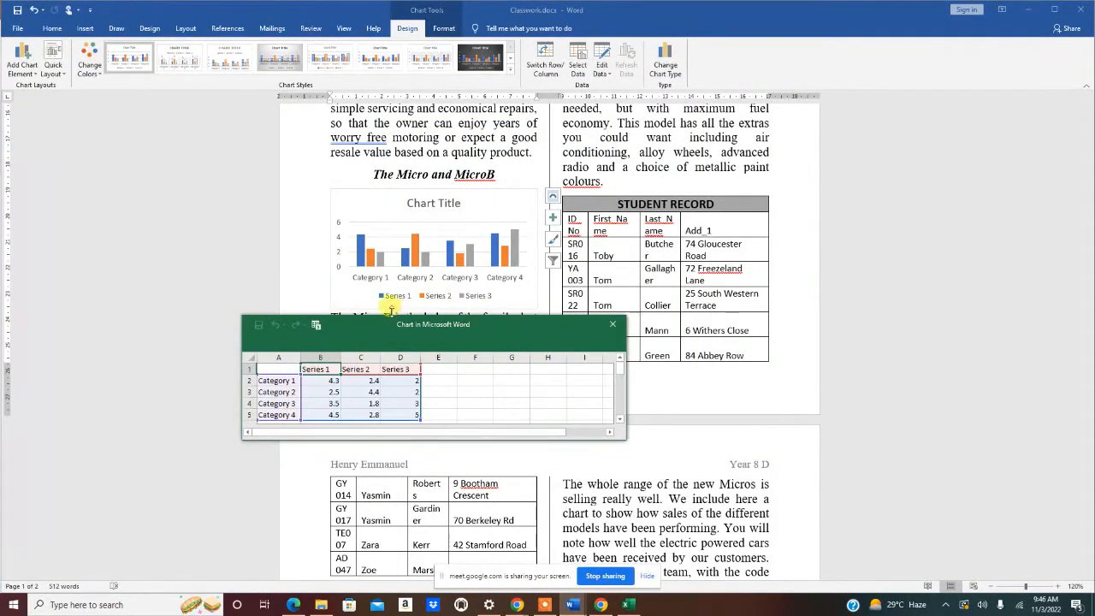
- Enlarge the chart data sheet and delete the Series 3 column D
left_click_drag(484, 439, 478, 480)
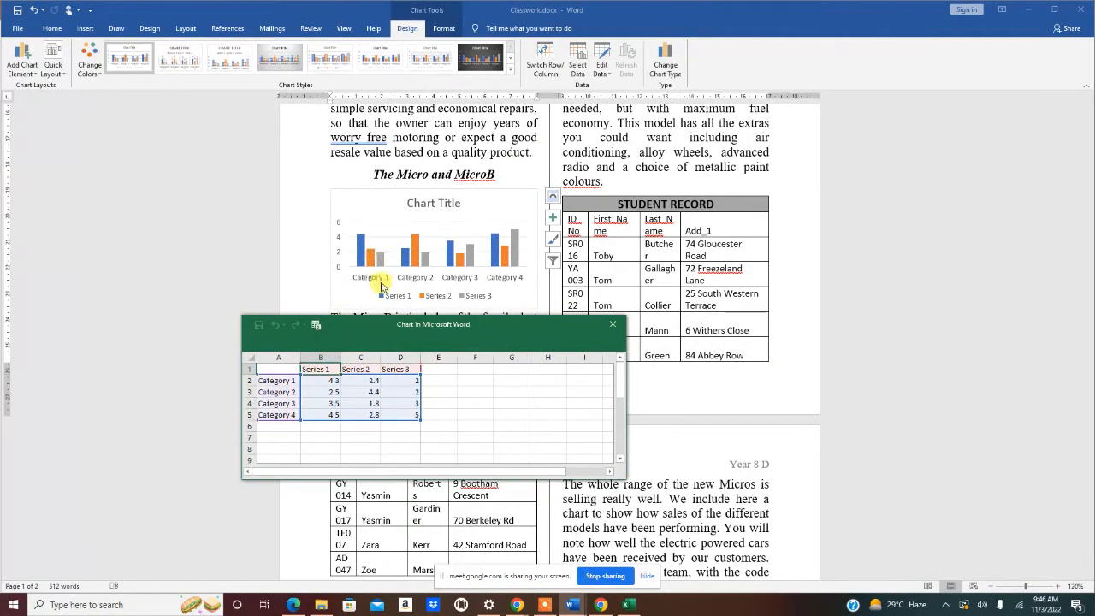
right_click(403, 359)
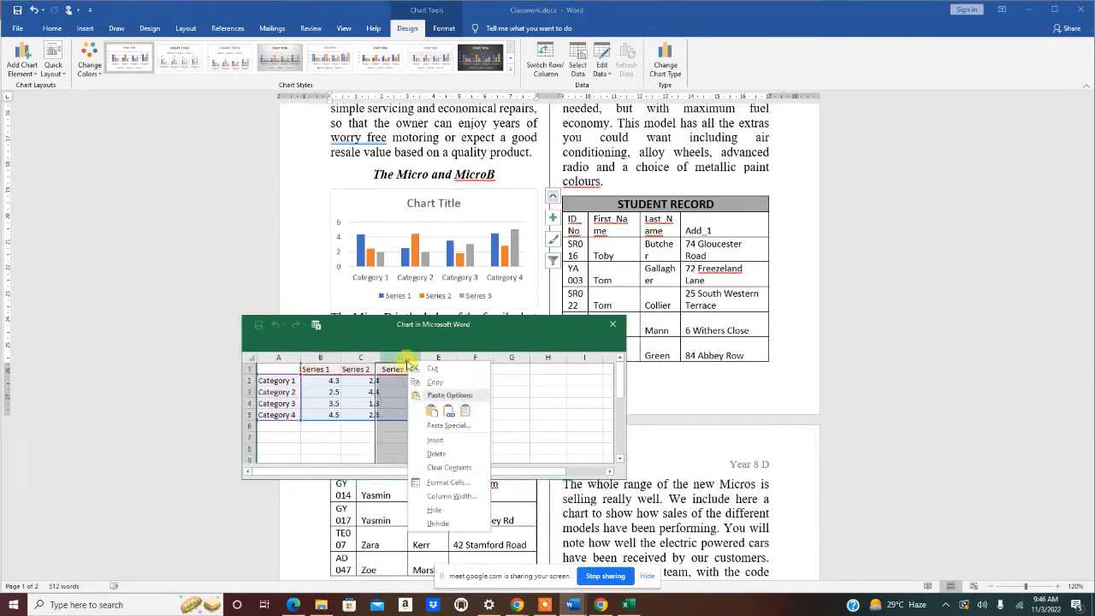
left_click(438, 454)
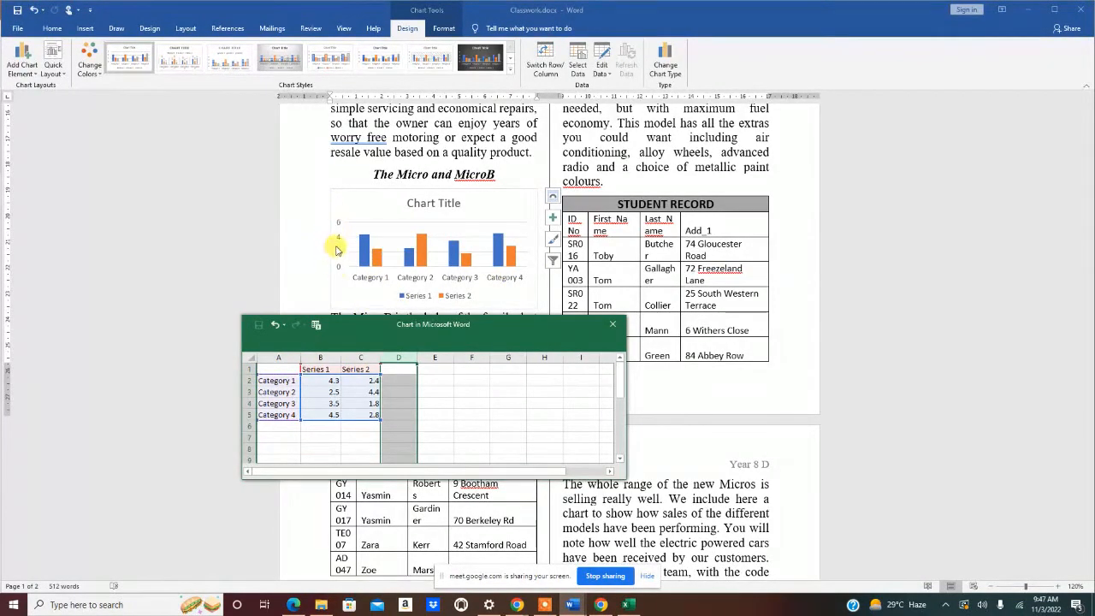
left_click(331, 370)
- Rename the two chart series headings to Y8D and Y8E in the data sheet
type("Y8D")
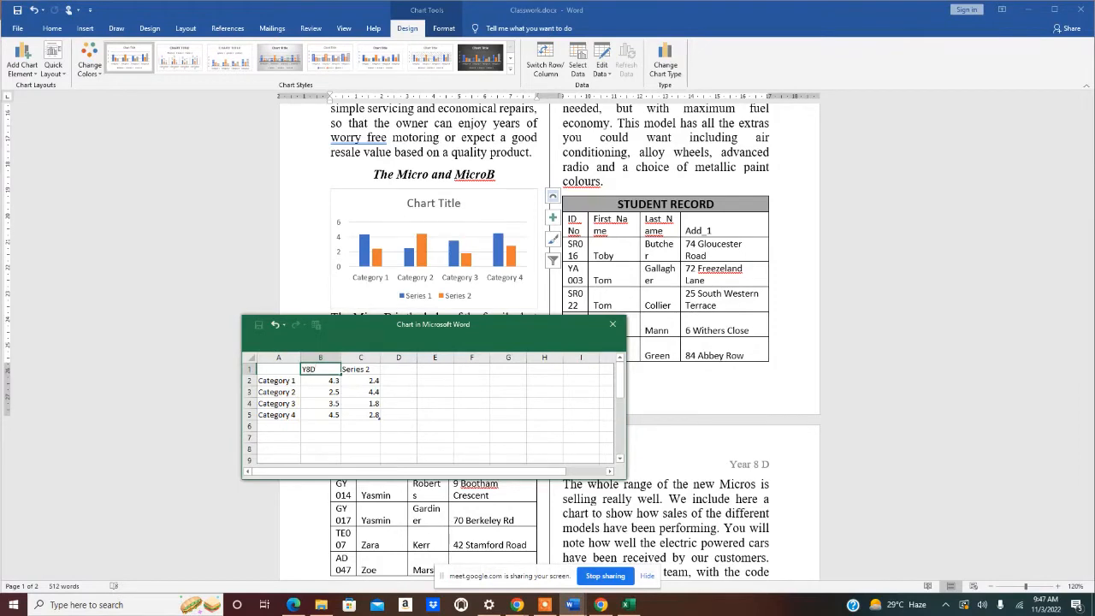
left_click(362, 370)
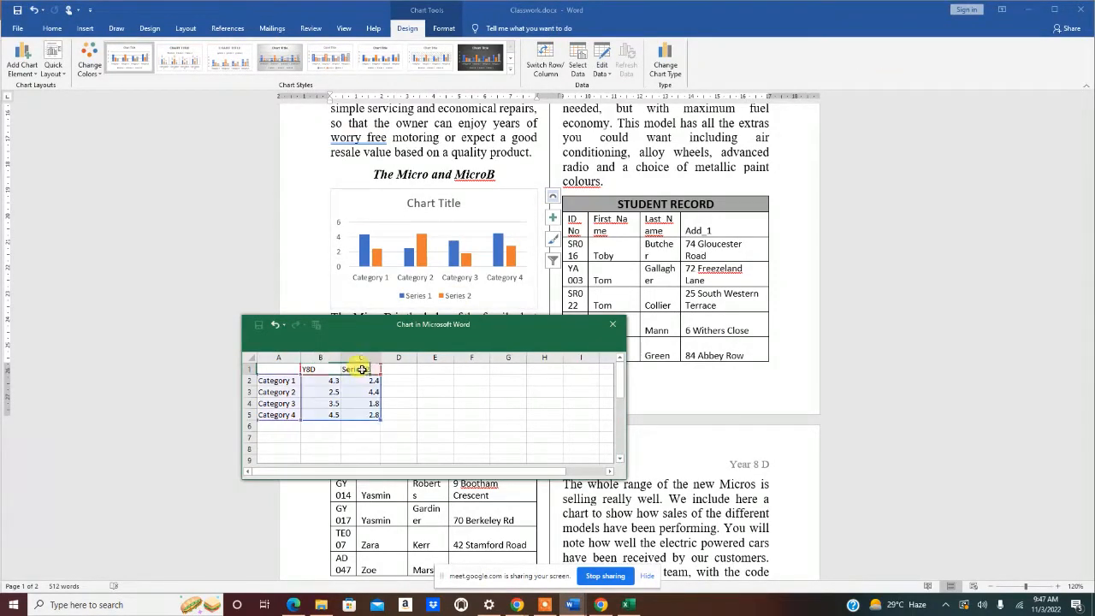
type("Y")
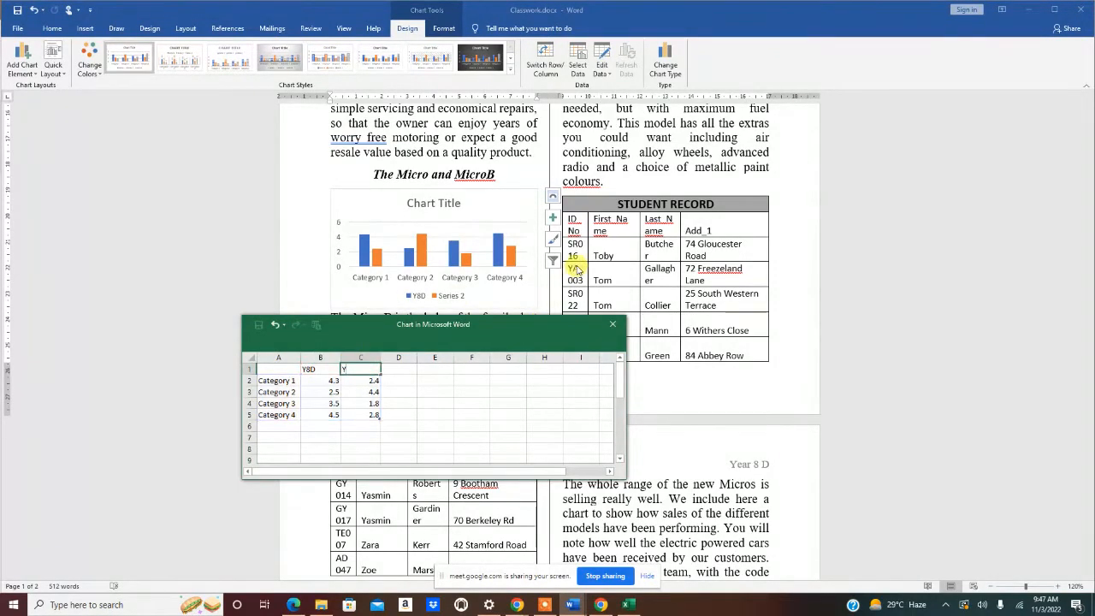
type("8E")
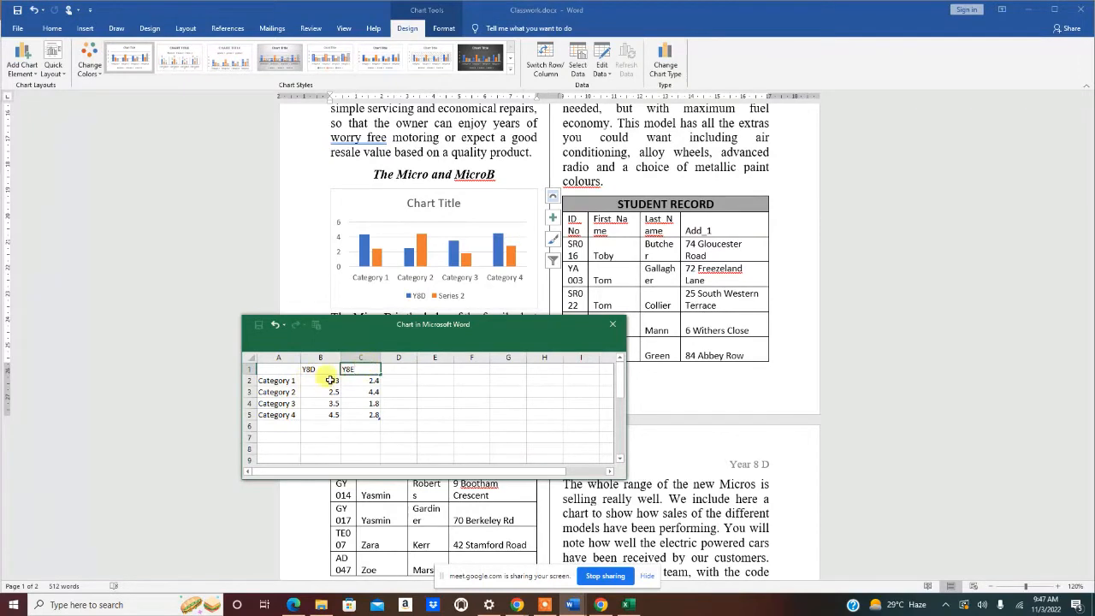
left_click(287, 380)
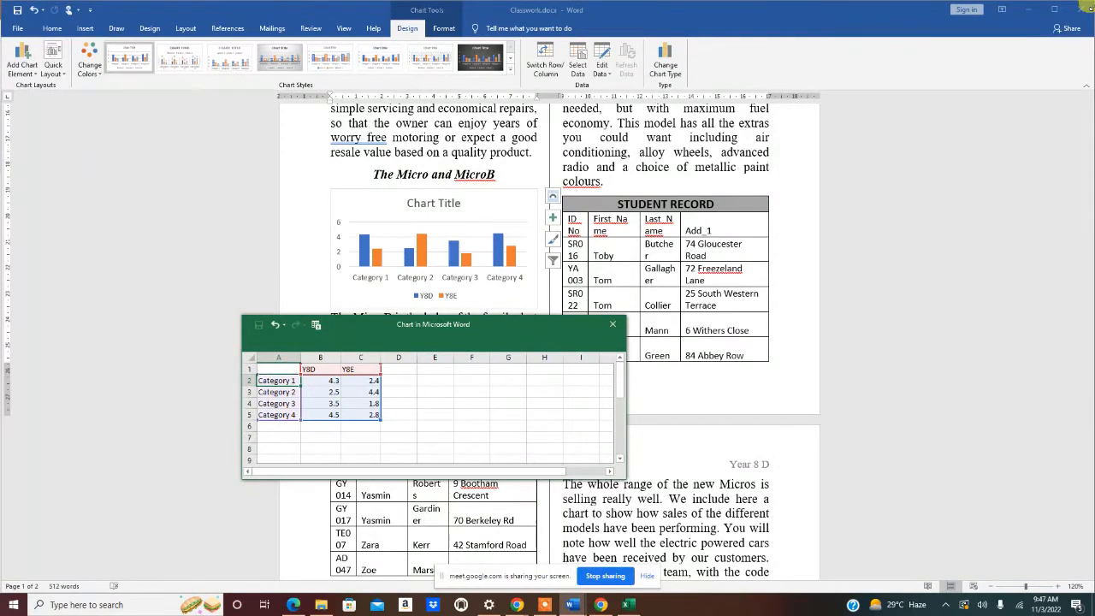
- Label the four categories English, Maths, ICT and PE, then move the data sheet off the chart
type("En")
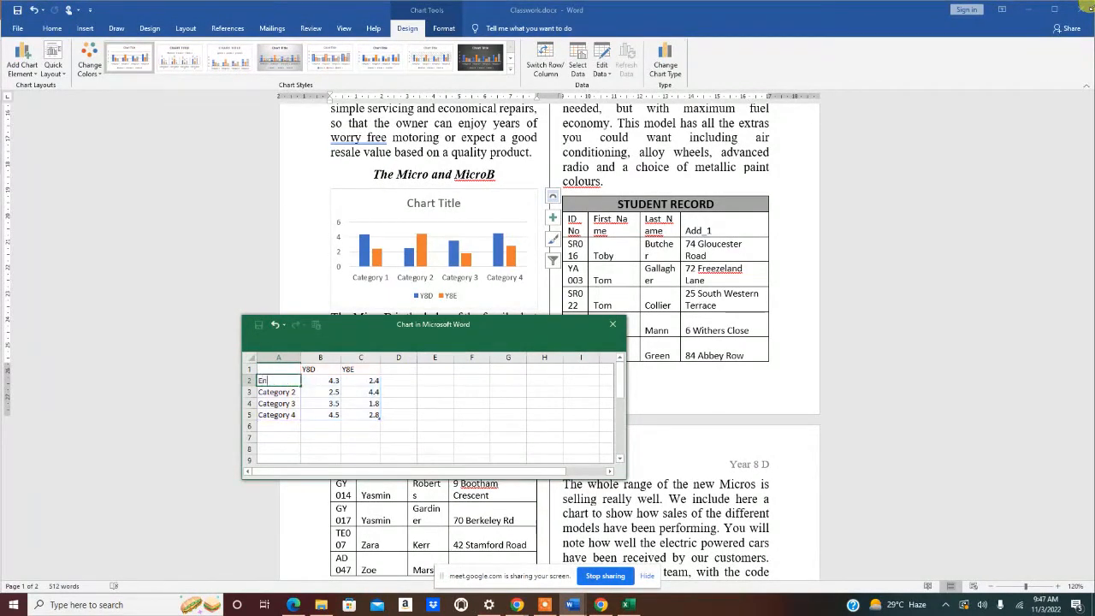
type("glish")
key("Return")
type("Maths")
key("Return")
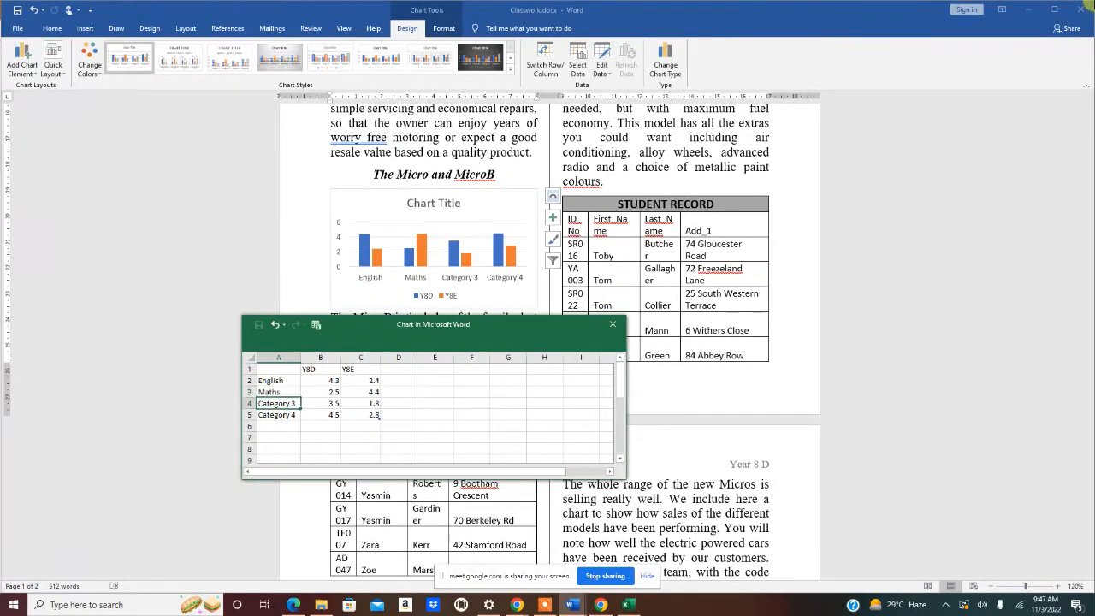
type("ICt")
key("BackSpace")
type("T")
key("Return")
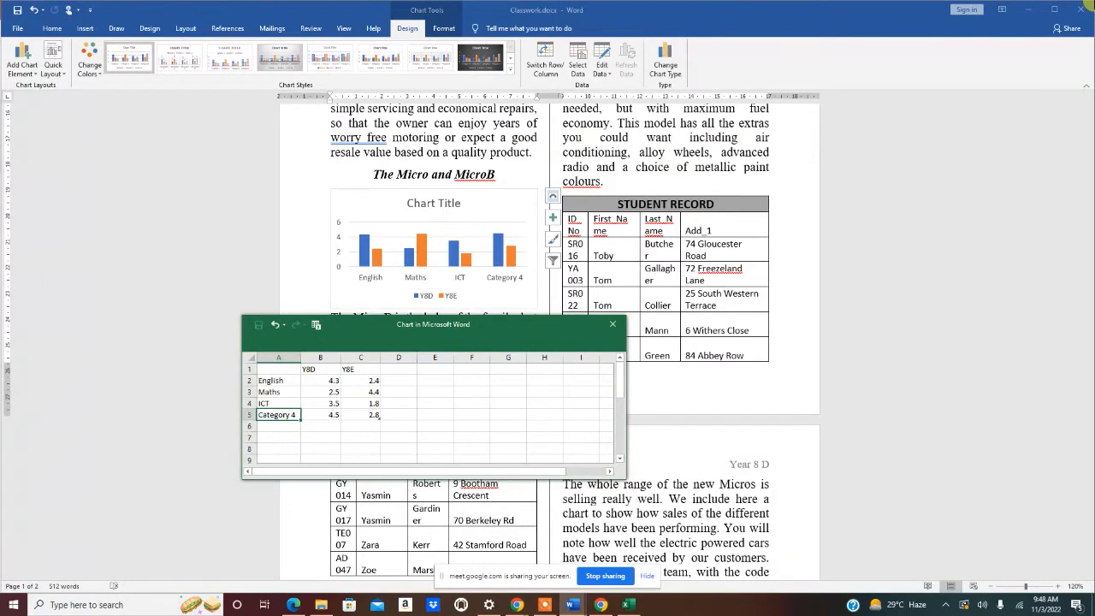
type("PE")
left_click(332, 436)
left_click_drag(467, 330, 855, 197)
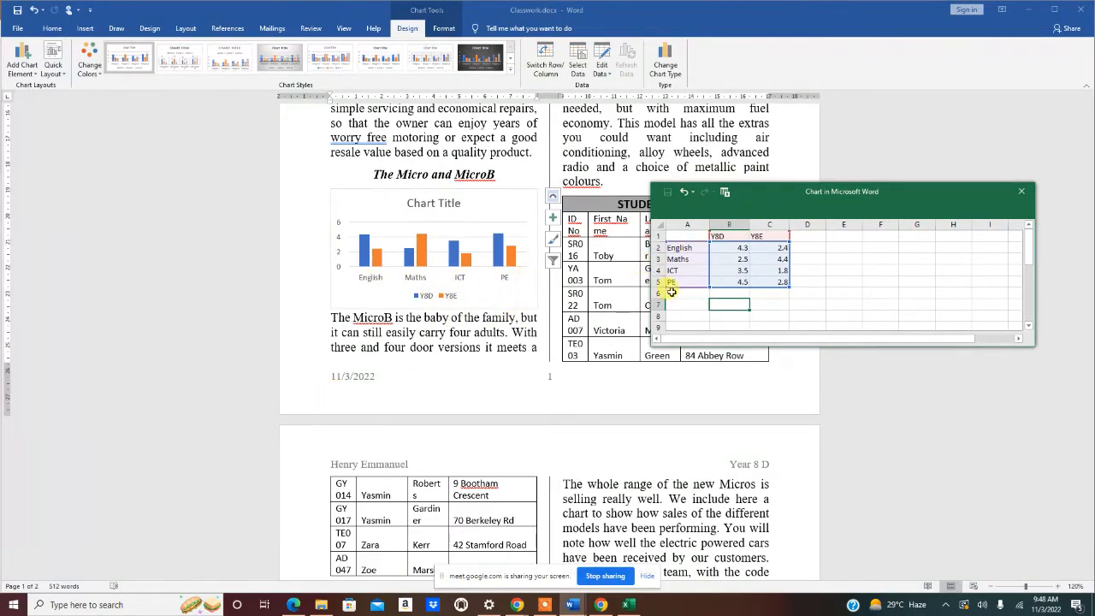
- Close the chart data sheet and shrink the chart to fit the left column
left_click(1022, 192)
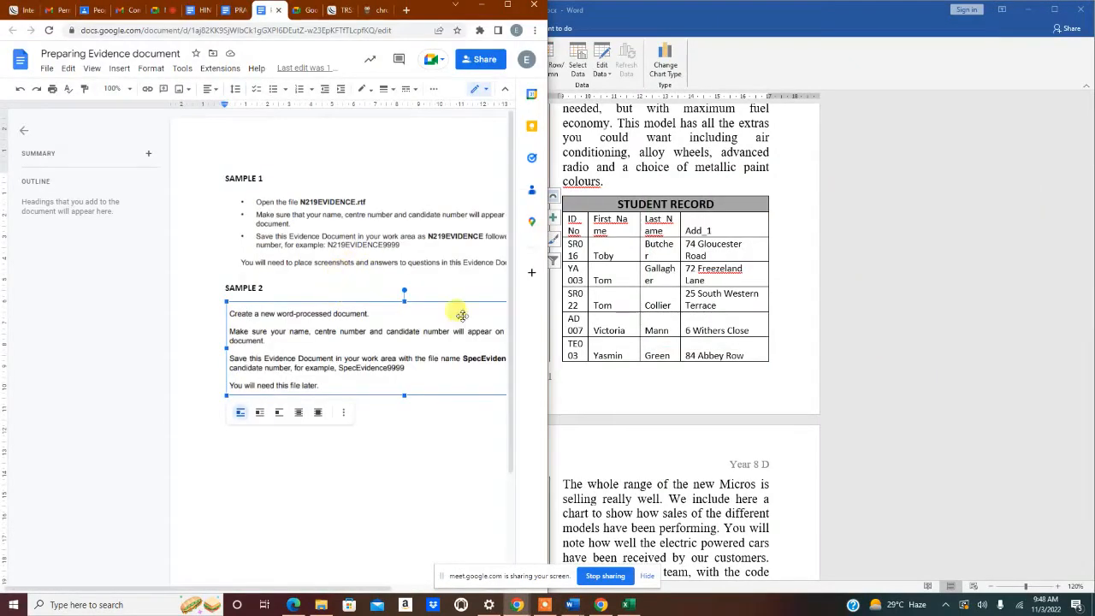
left_click(682, 185)
left_click(518, 201)
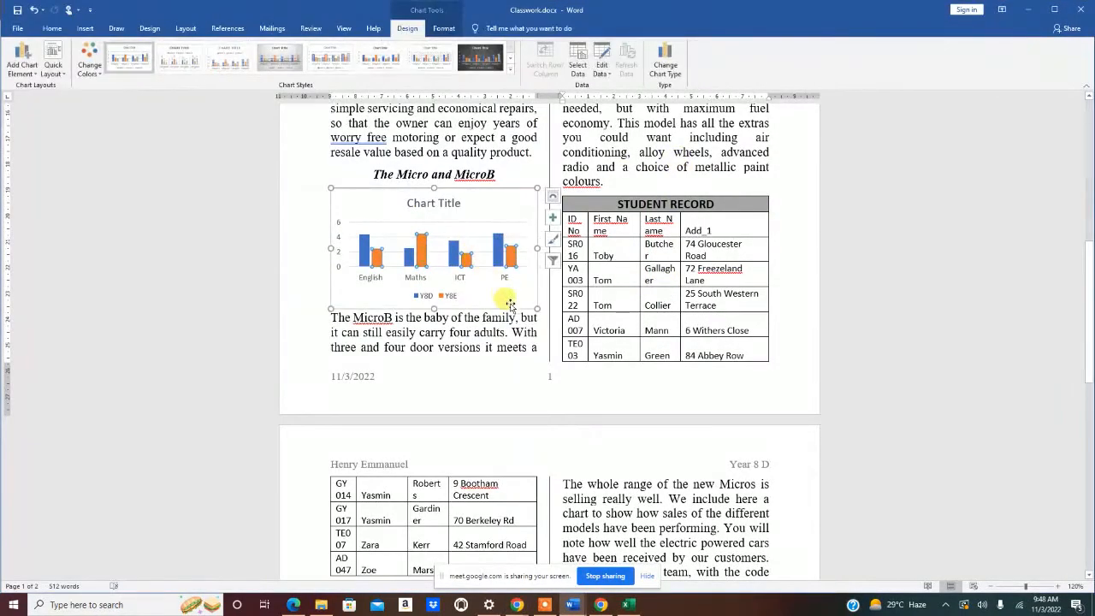
left_click_drag(533, 309, 432, 322)
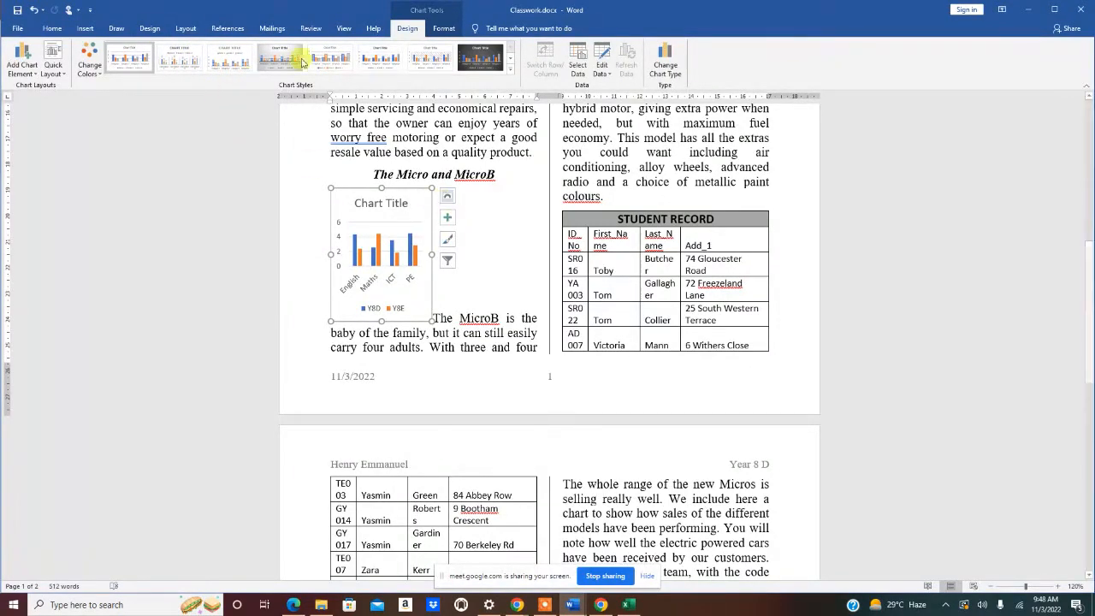
- Apply Square text wrapping to the chart and reduce its height to 4.57 cm
left_click(89, 29)
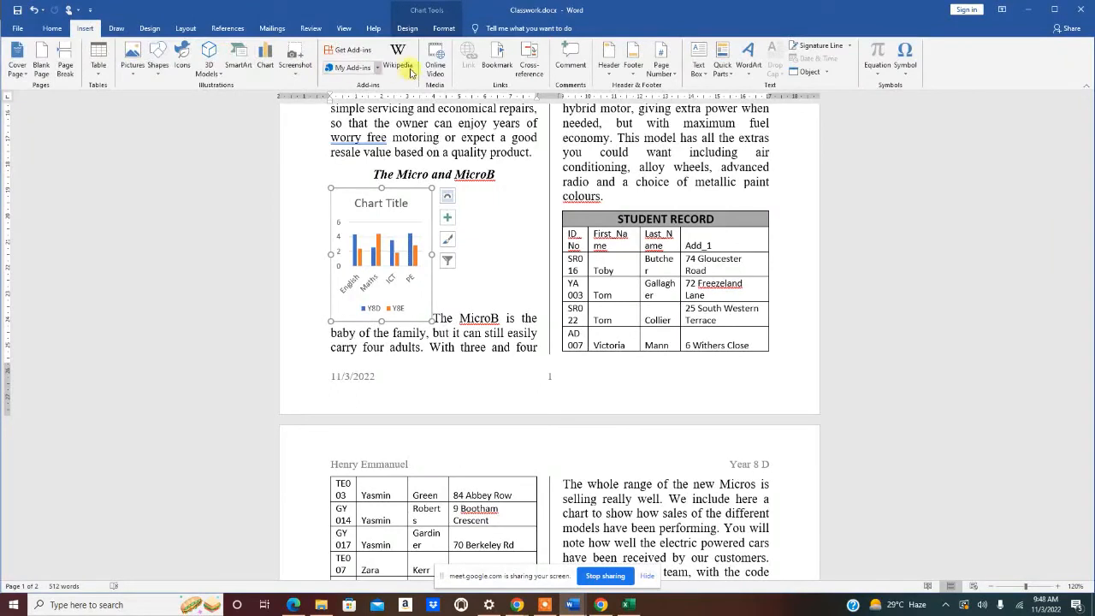
left_click(441, 28)
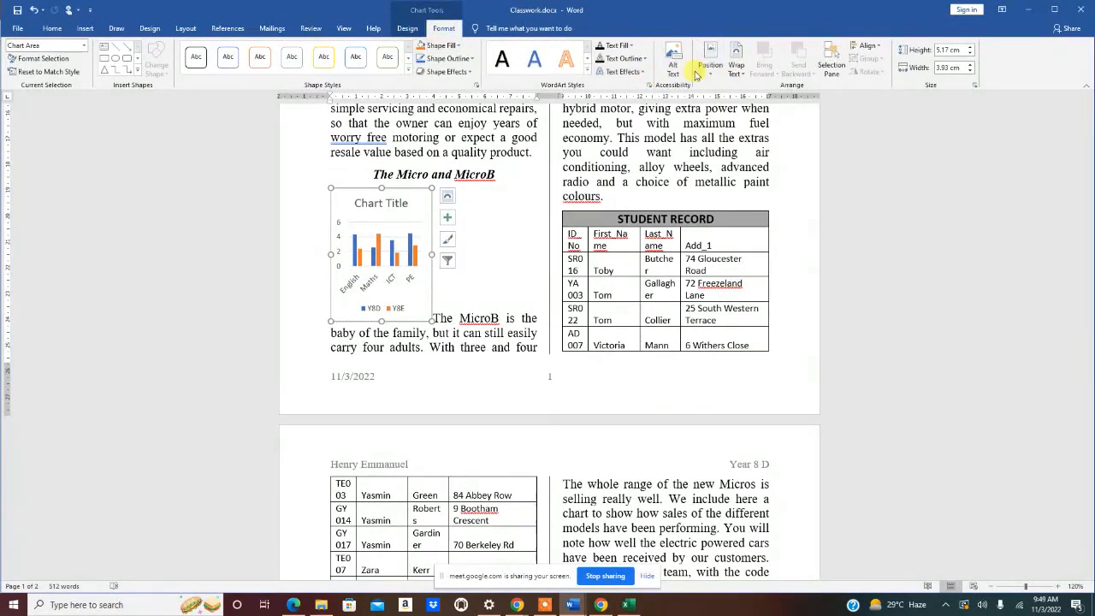
left_click(738, 75)
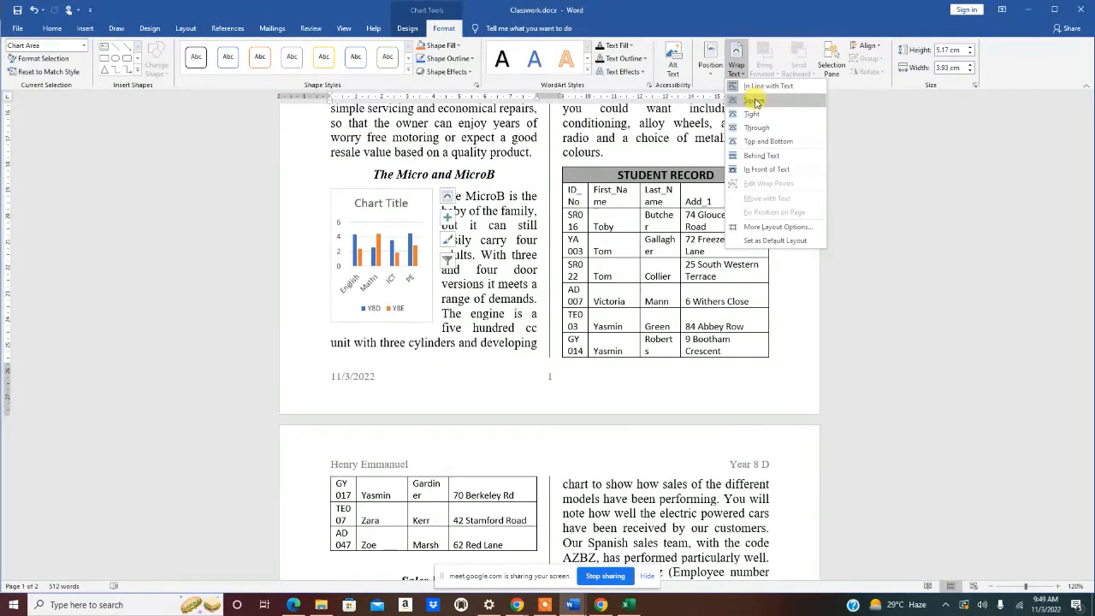
left_click(757, 100)
mouse_move(383, 320)
left_mouse_down()
mouse_move(381, 301)
mouse_move(363, 291)
mouse_move(368, 305)
left_mouse_up()
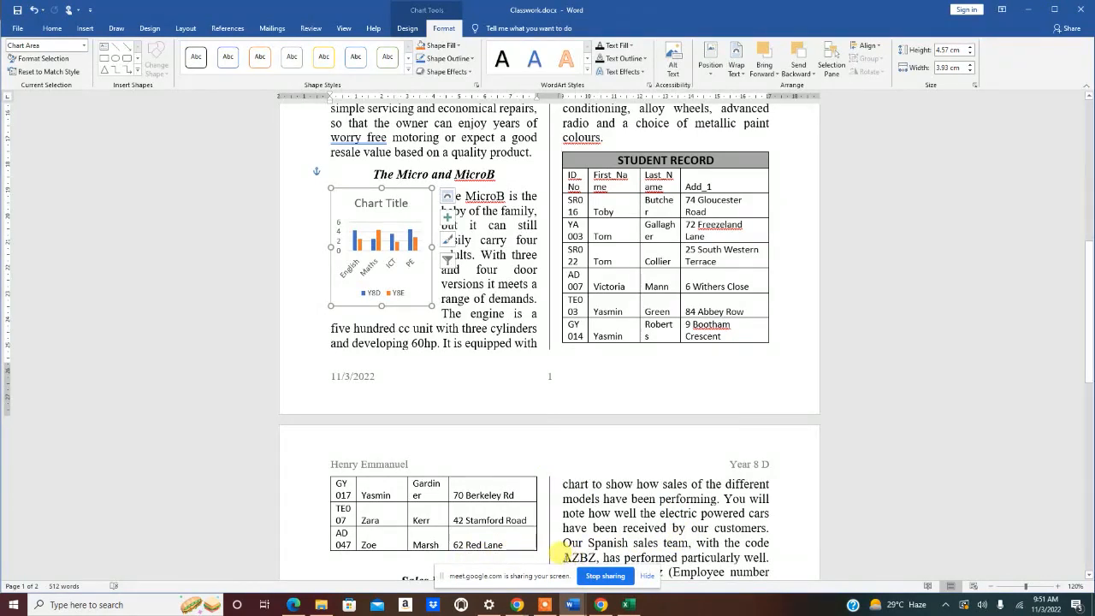
left_click(544, 605)
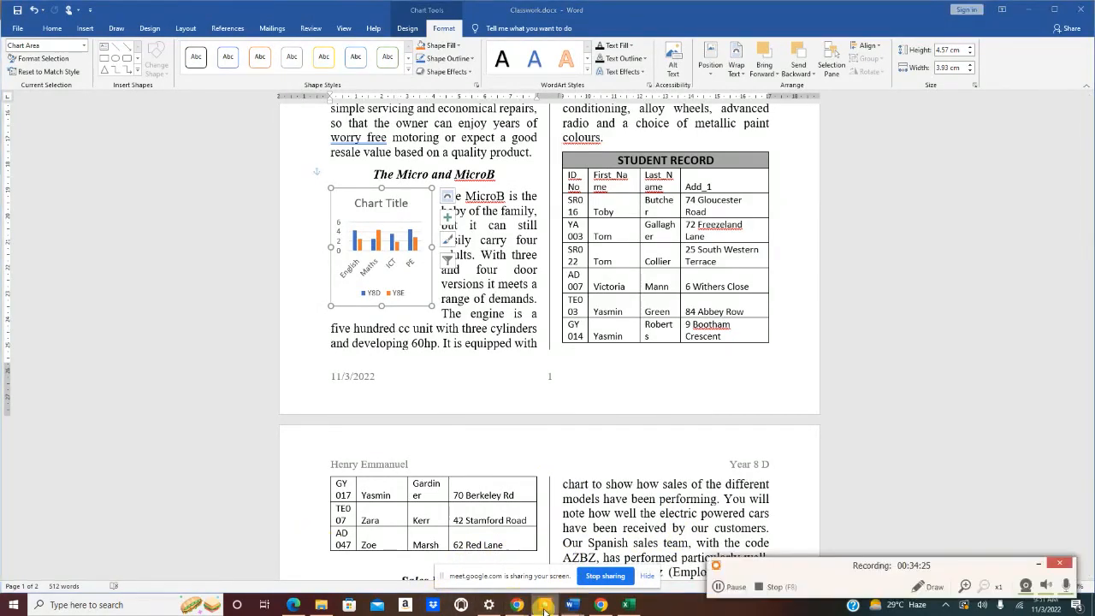